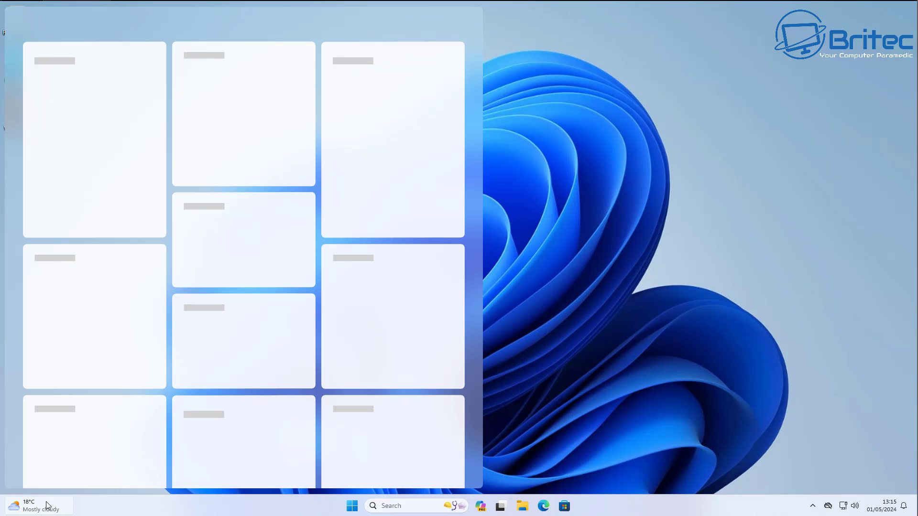
# Dismiss the Widgets board and close the Copilot side panel
pyautogui.click(47, 506)
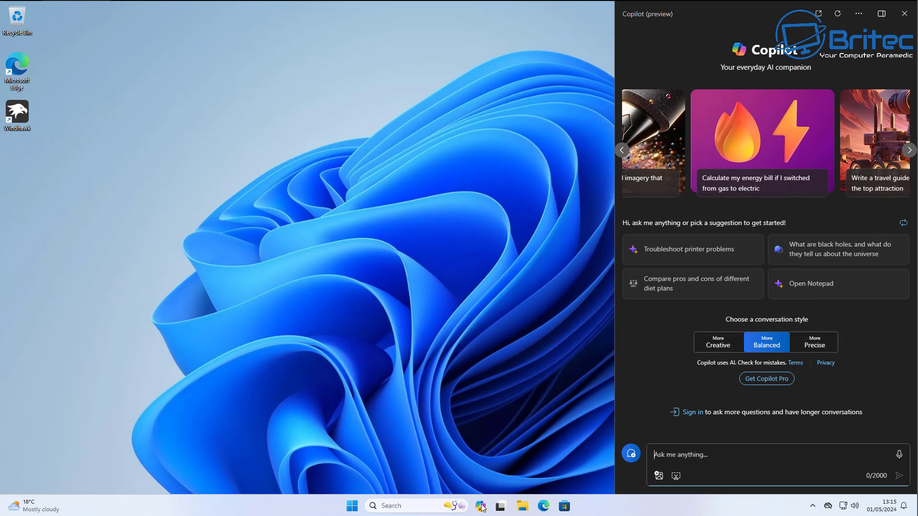
pyautogui.click(481, 507)
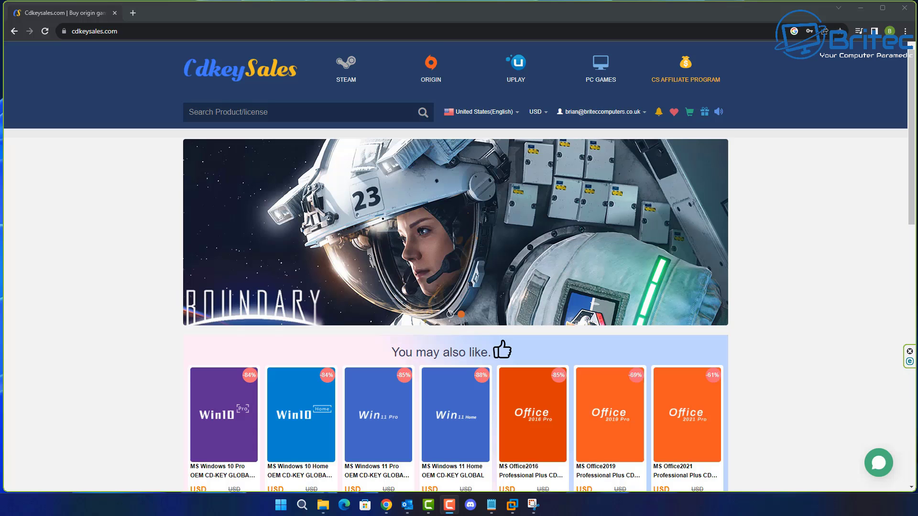
# Open the Windows 10 Pro key product page and start checkout with Buy Now
pyautogui.scroll(-1, 398, 399)
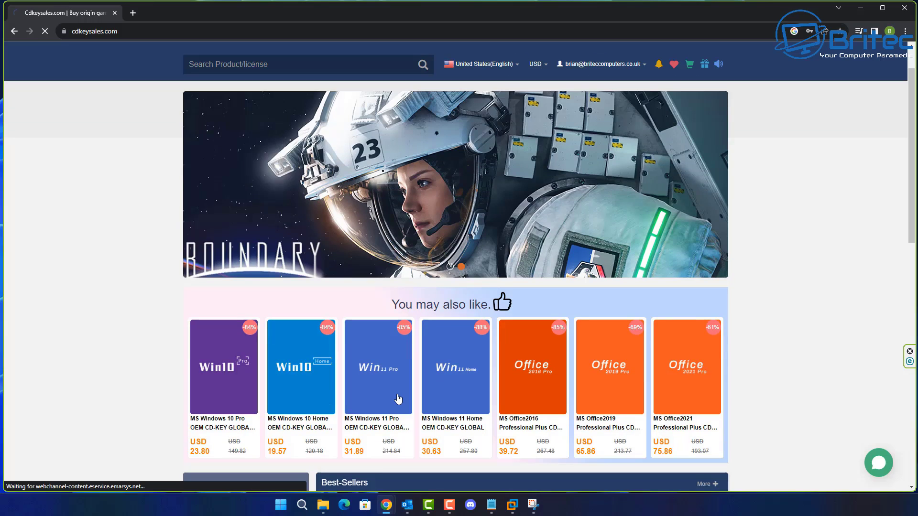
pyautogui.click(398, 398)
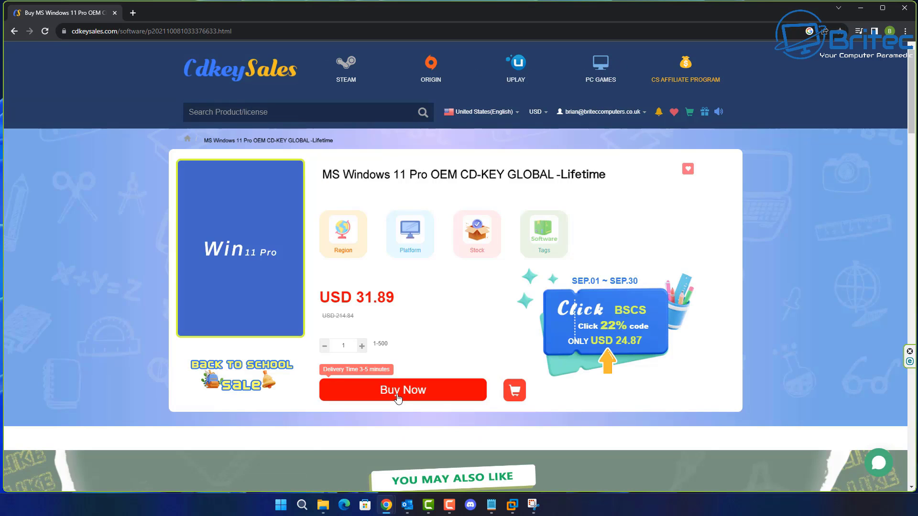
pyautogui.click(421, 387)
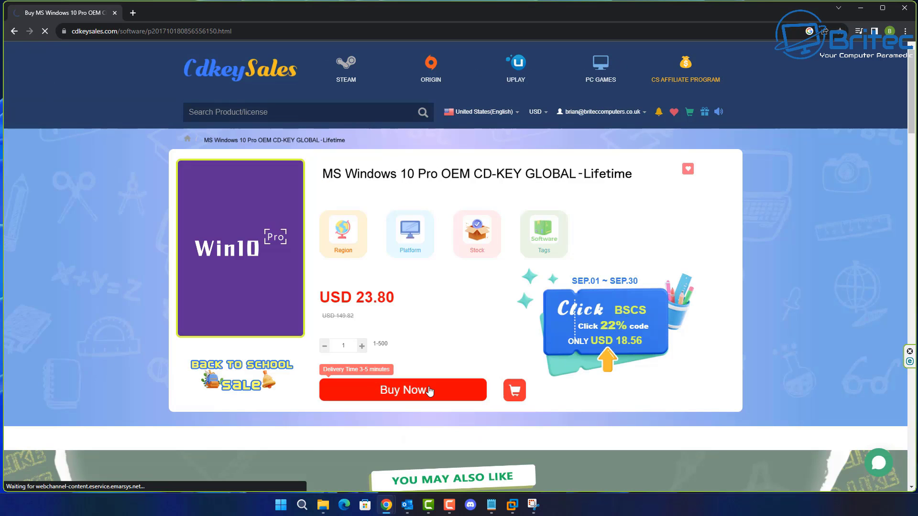
# Apply the promotion code to cut the total to USD 16.66, submit the order and choose PayPal
pyautogui.click(320, 353)
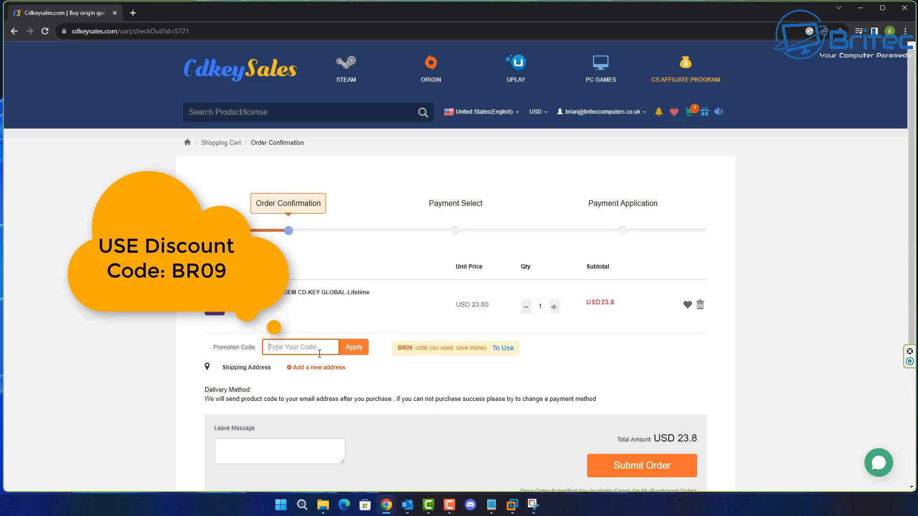
pyautogui.write('BR09')
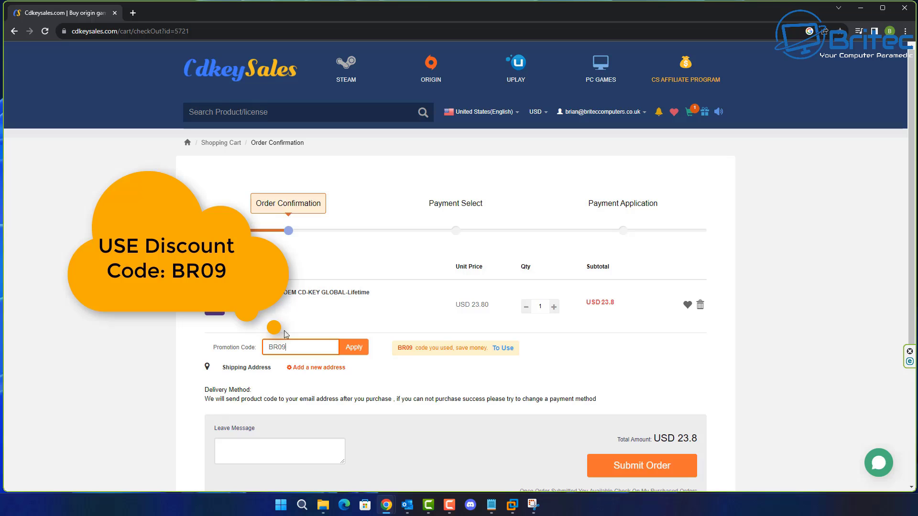
pyautogui.click(354, 350)
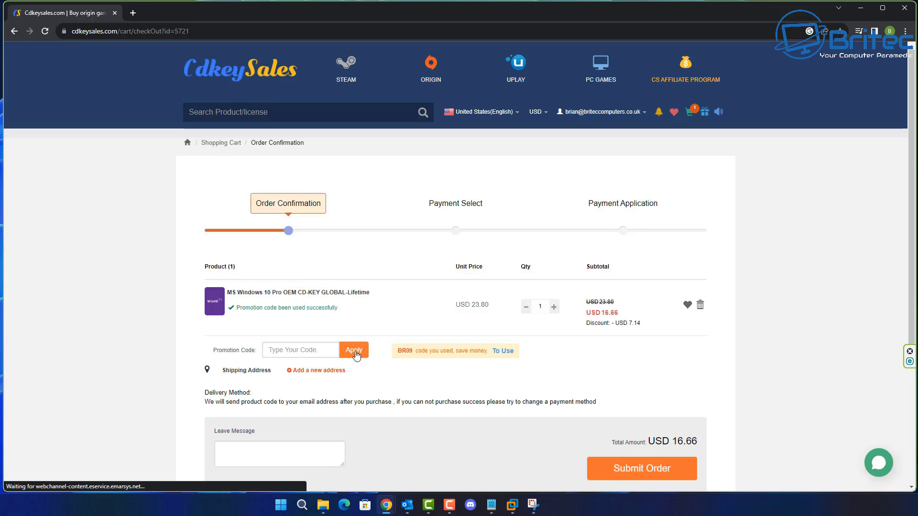
pyautogui.click(648, 471)
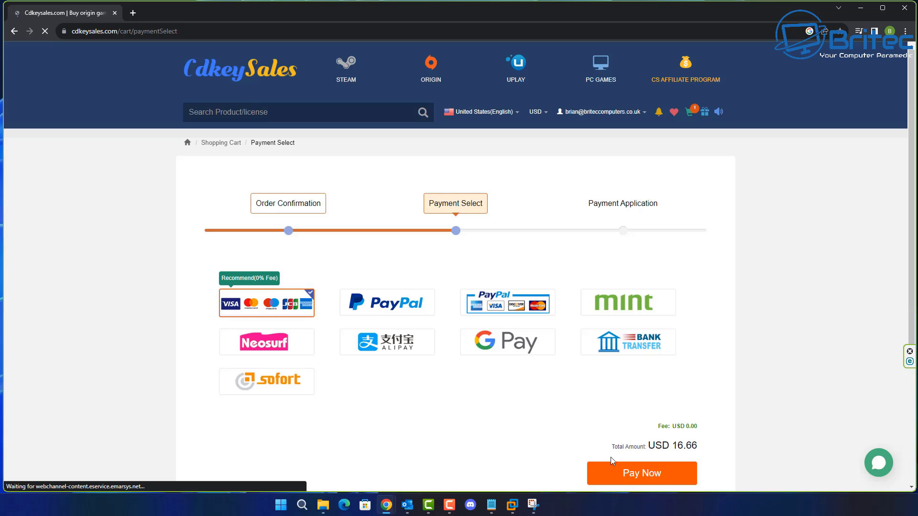
pyautogui.click(415, 316)
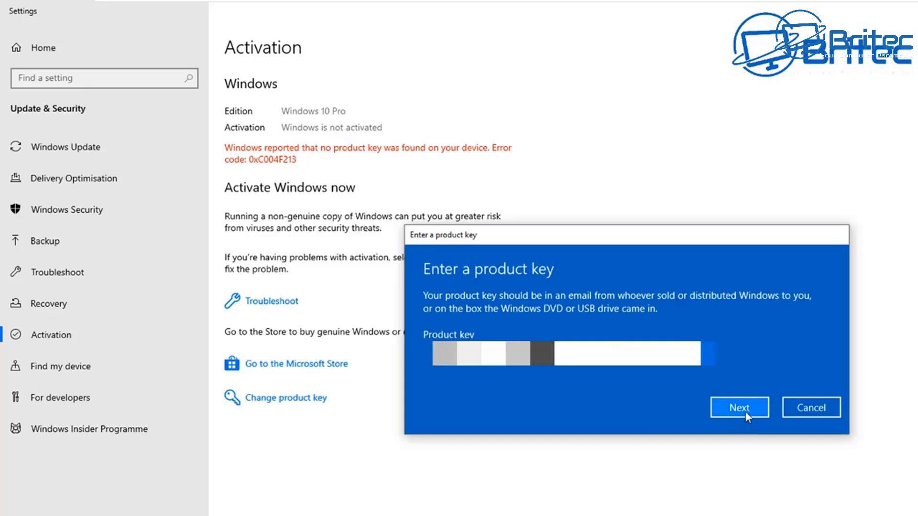
# Submit the purchased Windows 10 Pro product key for activation
pyautogui.click(739, 408)
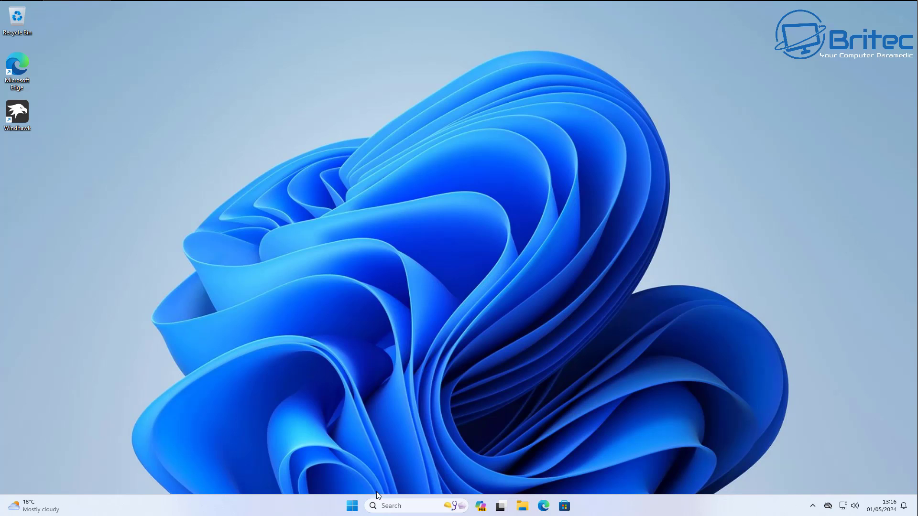
# Launch Settings and go to the Start page under Personalisation
pyautogui.click(351, 506)
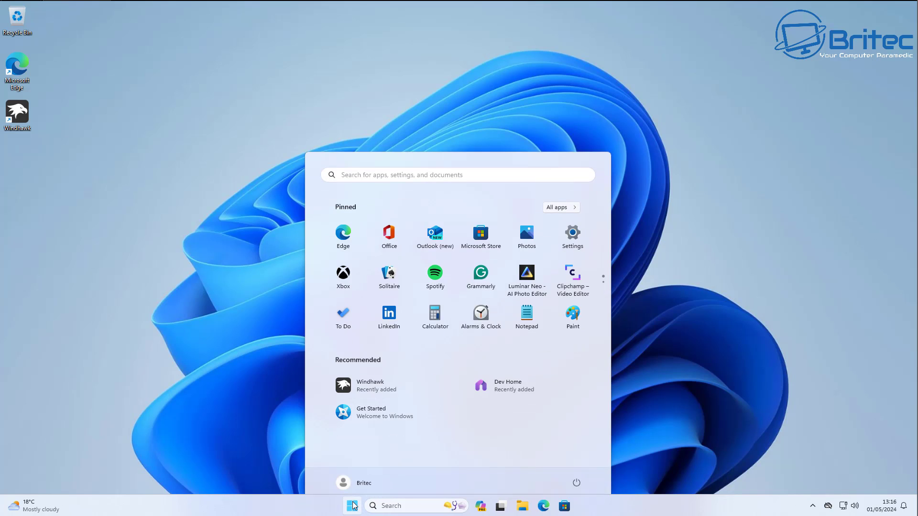
pyautogui.click(573, 224)
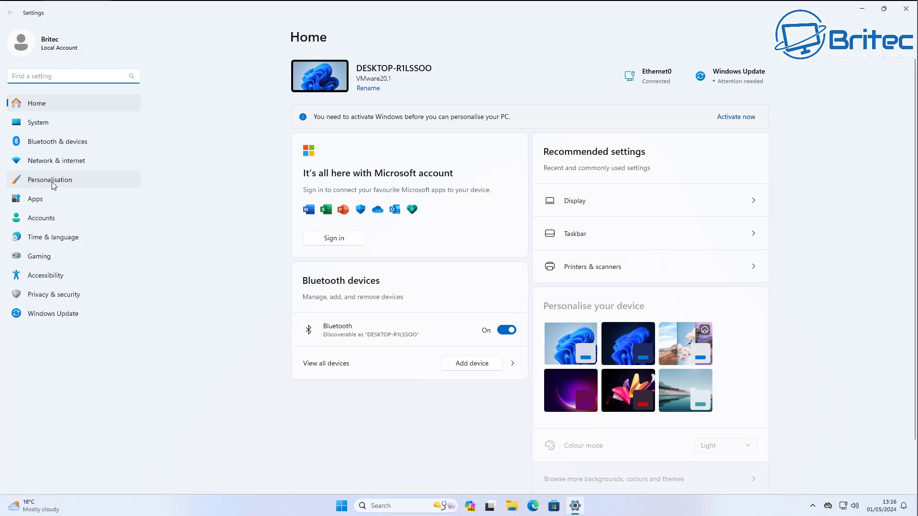
pyautogui.click(82, 182)
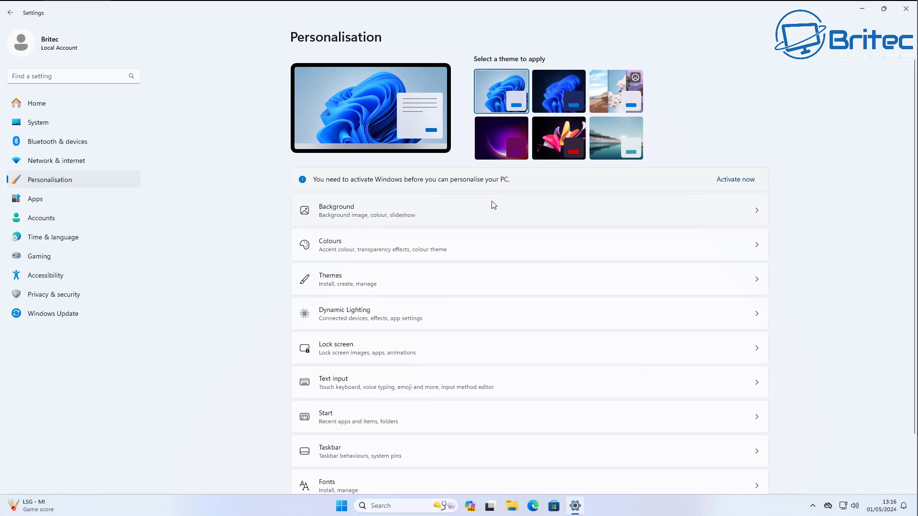
pyautogui.scroll(-2, 492, 207)
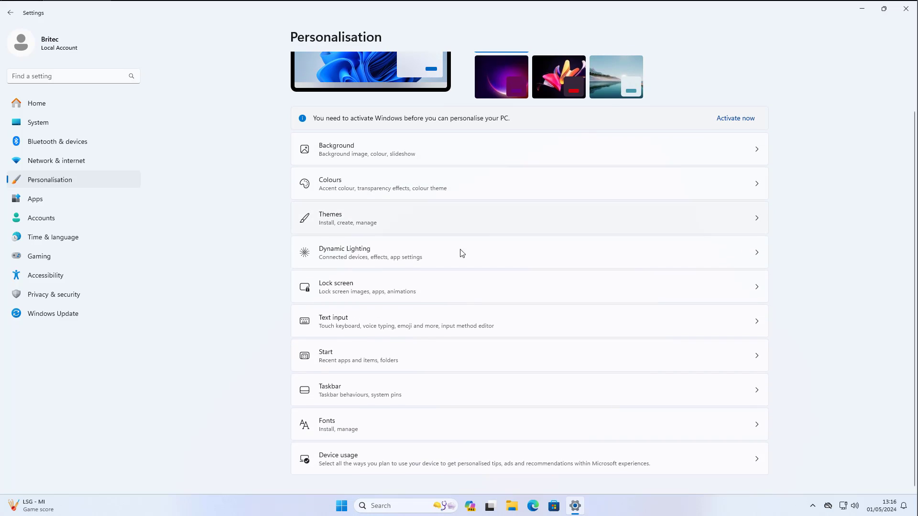
pyautogui.click(435, 356)
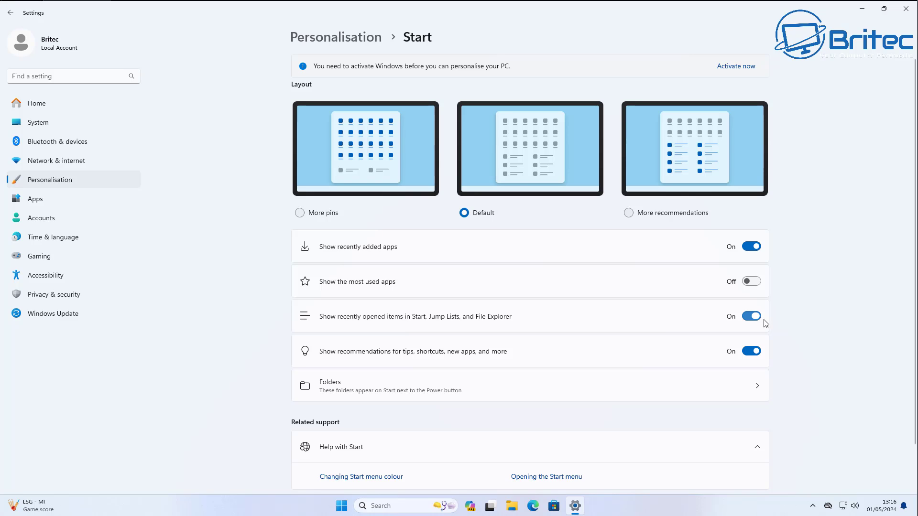
# Turn off recommendations for tips, shortcuts and new apps, keeping recently opened items on
pyautogui.click(751, 316)
pyautogui.click(754, 351)
pyautogui.click(752, 316)
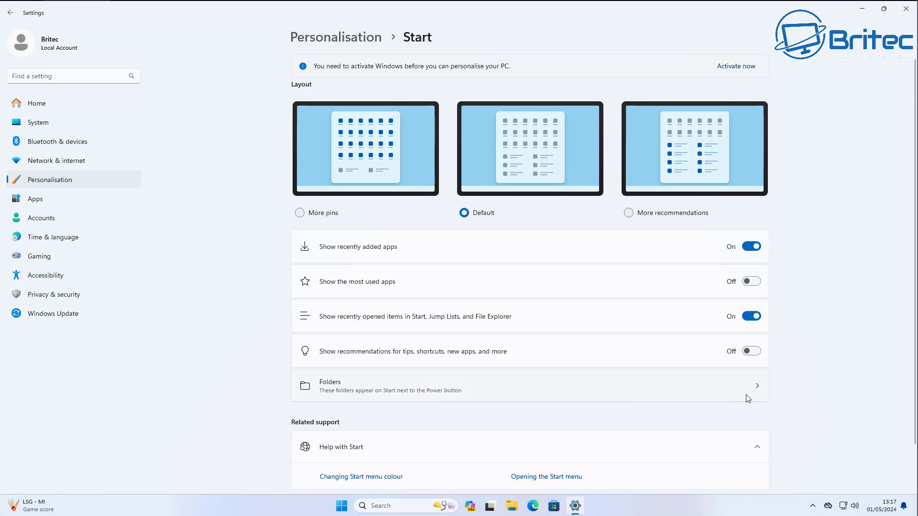
pyautogui.scroll(-1, 745, 397)
pyautogui.scroll(1, 743, 401)
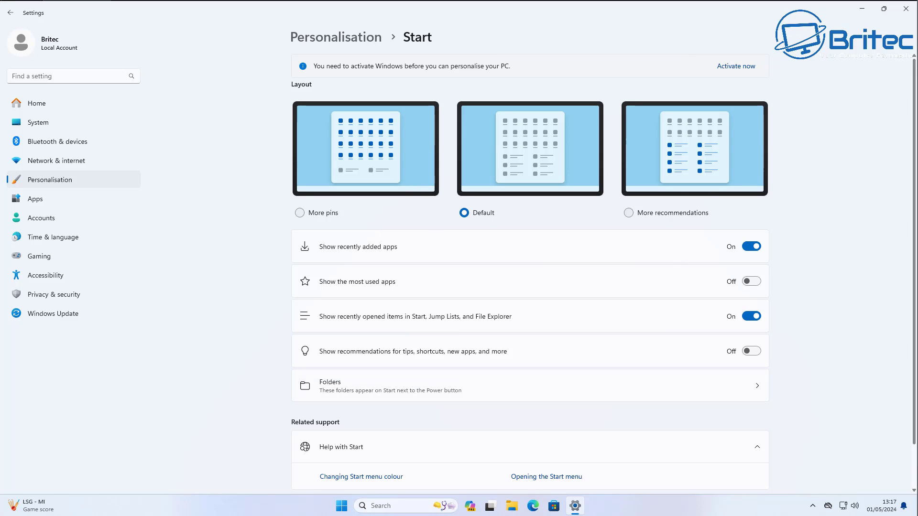
pyautogui.click(6, 17)
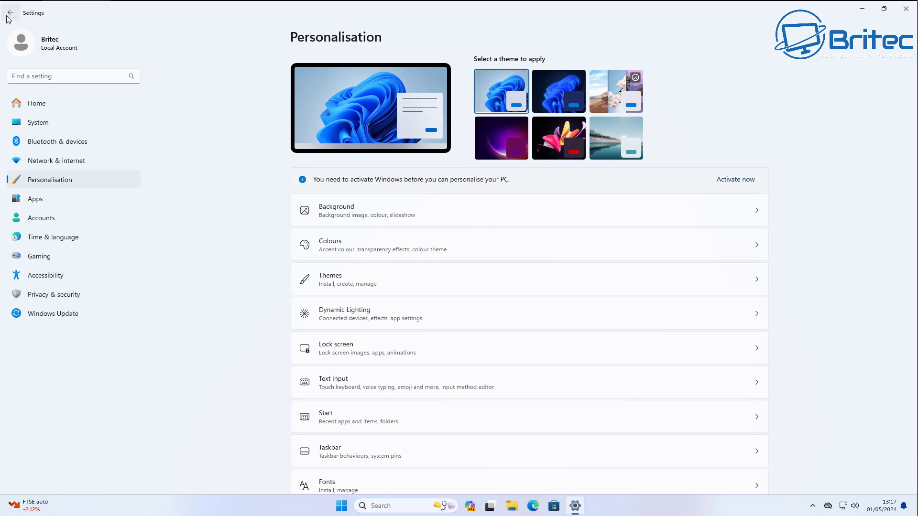
# Go to System > Notifications in Settings
pyautogui.click(8, 17)
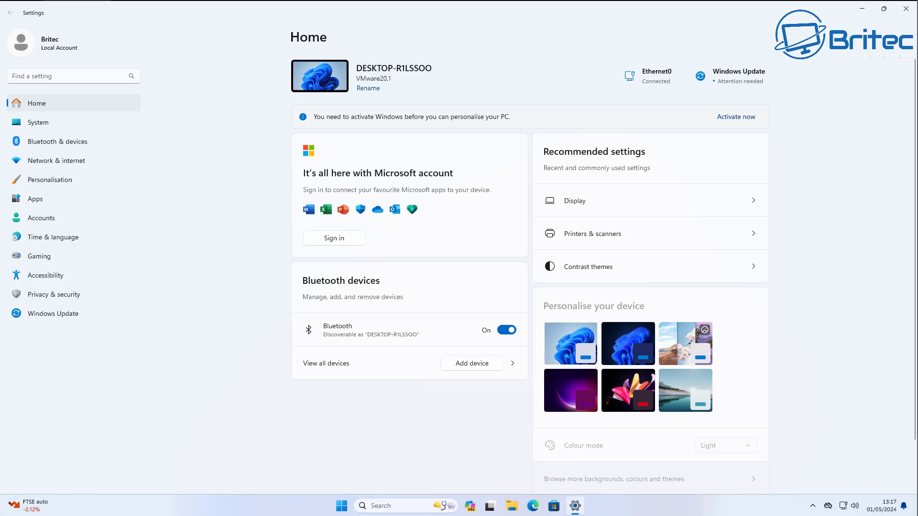
pyautogui.click(39, 123)
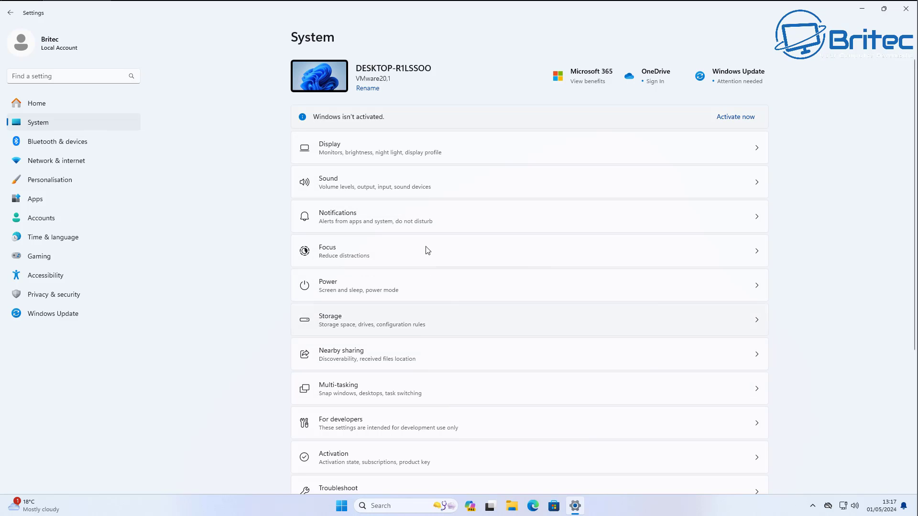
pyautogui.click(427, 213)
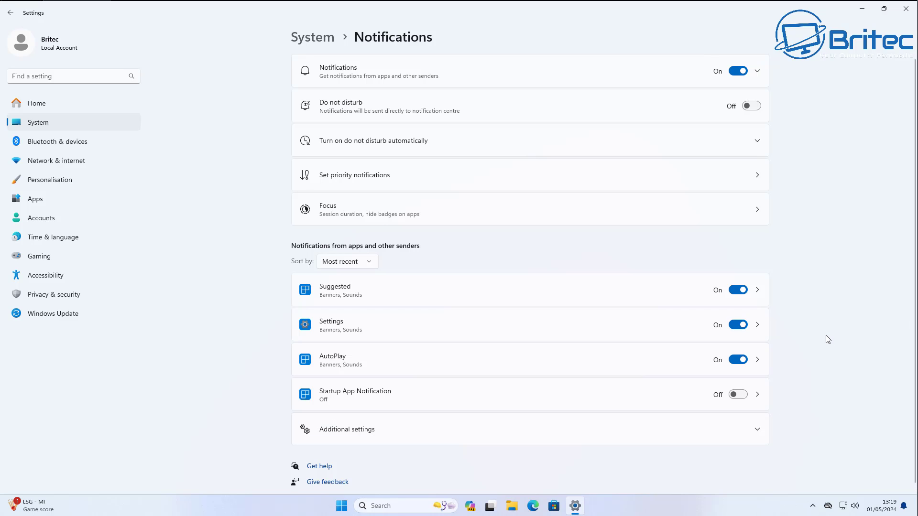
# Untick the welcome experience, setup suggestions and Windows tips options, and turn AutoPlay notifications off
pyautogui.scroll(-1, 822, 344)
pyautogui.click(757, 426)
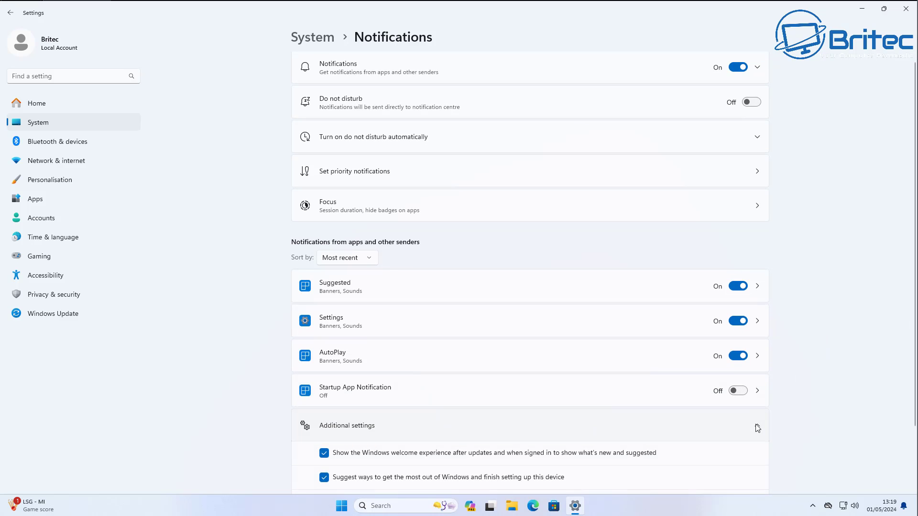
pyautogui.scroll(-1, 792, 396)
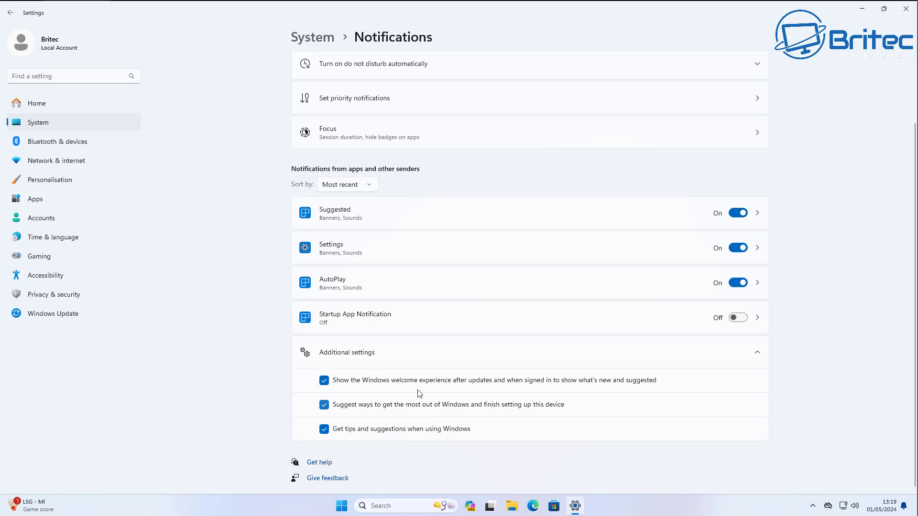
pyautogui.click(325, 432)
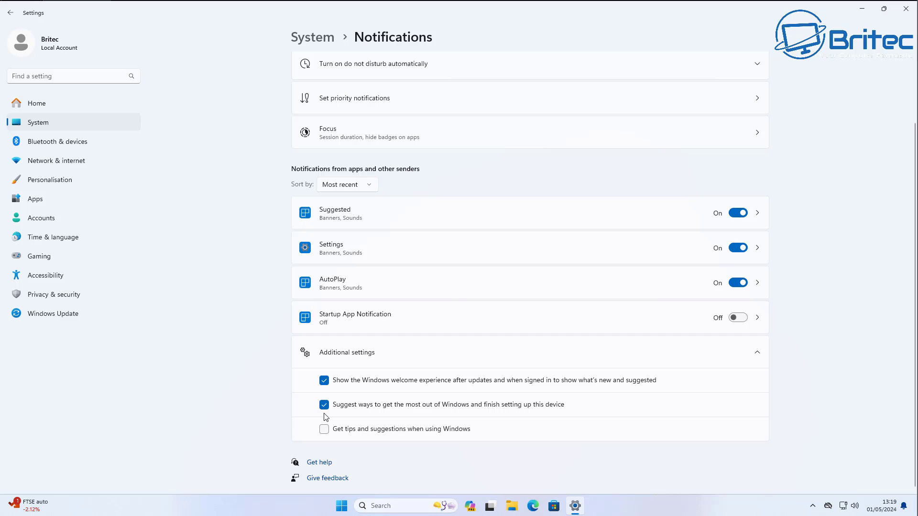
pyautogui.click(324, 410)
pyautogui.click(324, 383)
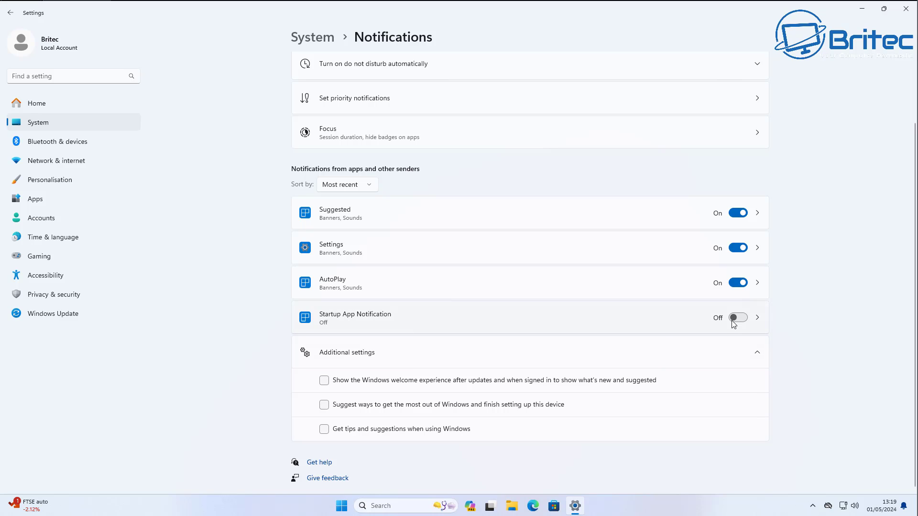
pyautogui.click(737, 284)
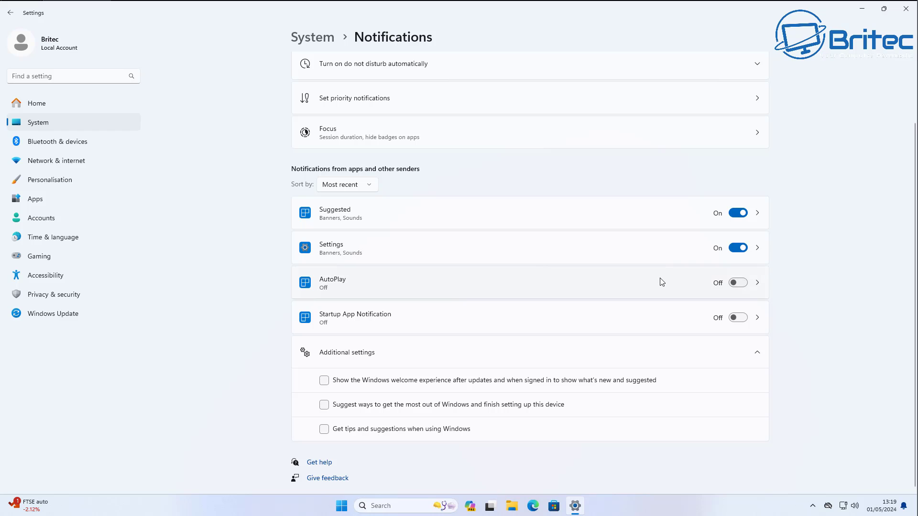
# Hide notifications on the lock screen
pyautogui.scroll(2, 660, 281)
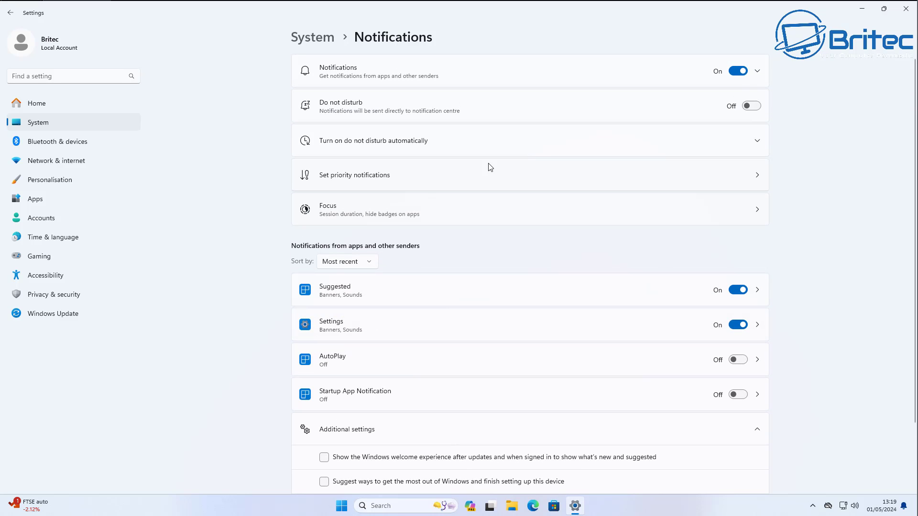
pyautogui.click(758, 70)
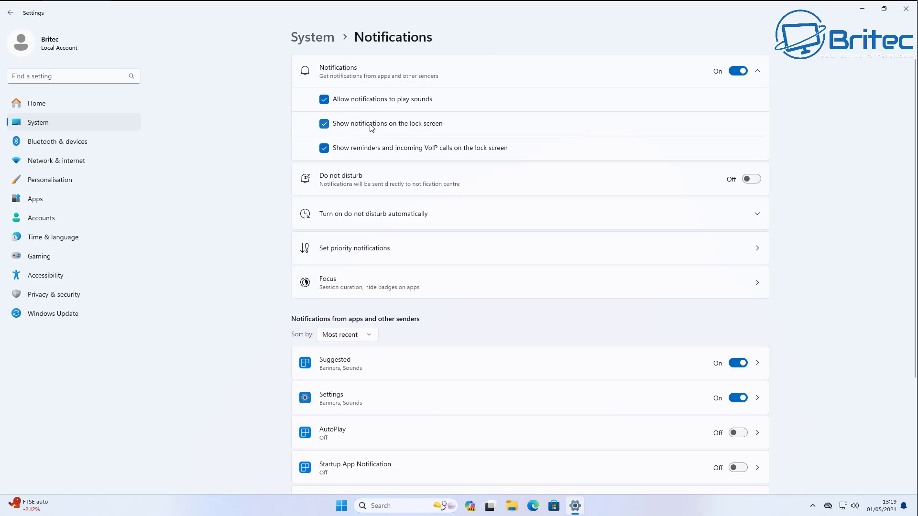
pyautogui.click(326, 124)
# Switch the master Notifications toggle off and return to the System page
pyautogui.click(737, 71)
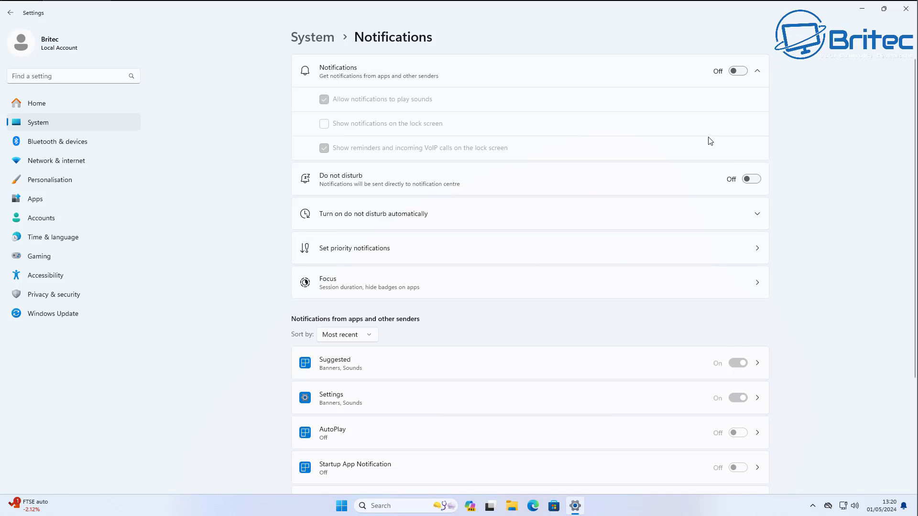
pyautogui.click(737, 71)
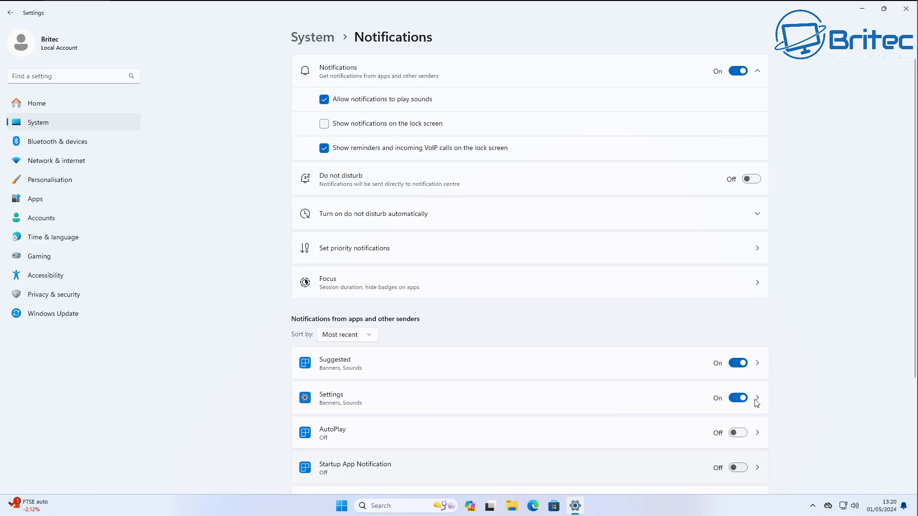
pyautogui.click(755, 366)
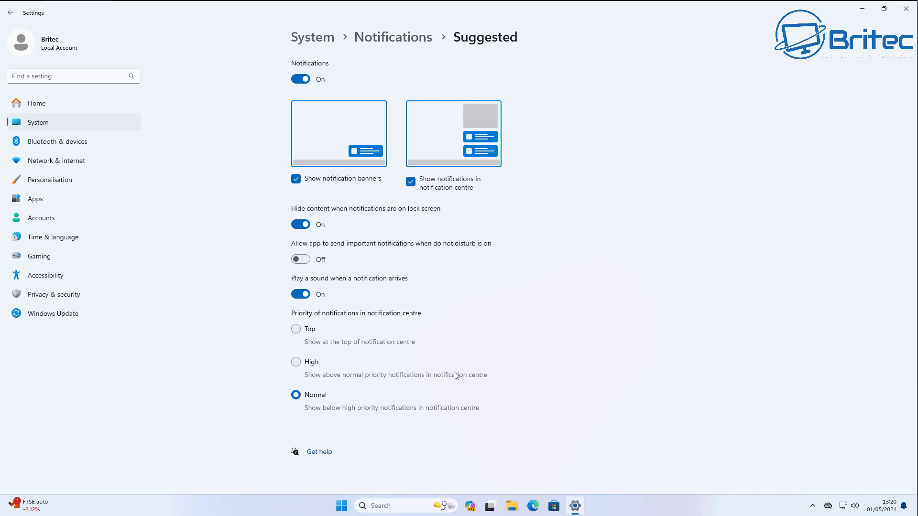
pyautogui.click(11, 13)
pyautogui.click(732, 71)
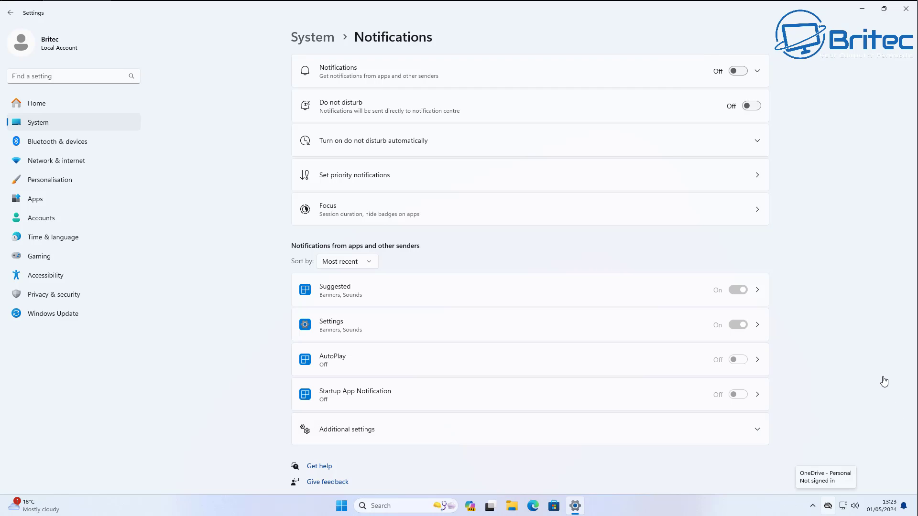
pyautogui.click(10, 18)
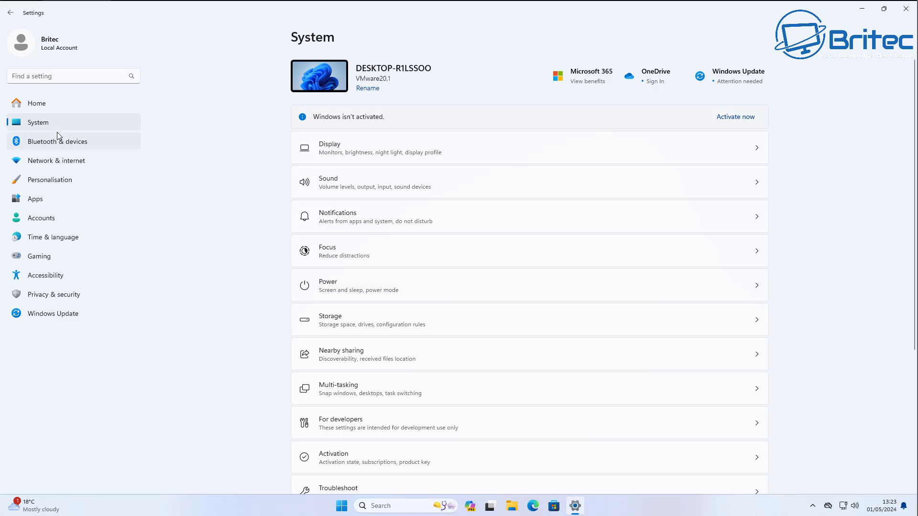
# In Privacy & security > General, turn off suggested content and app-launch tracking
pyautogui.click(81, 297)
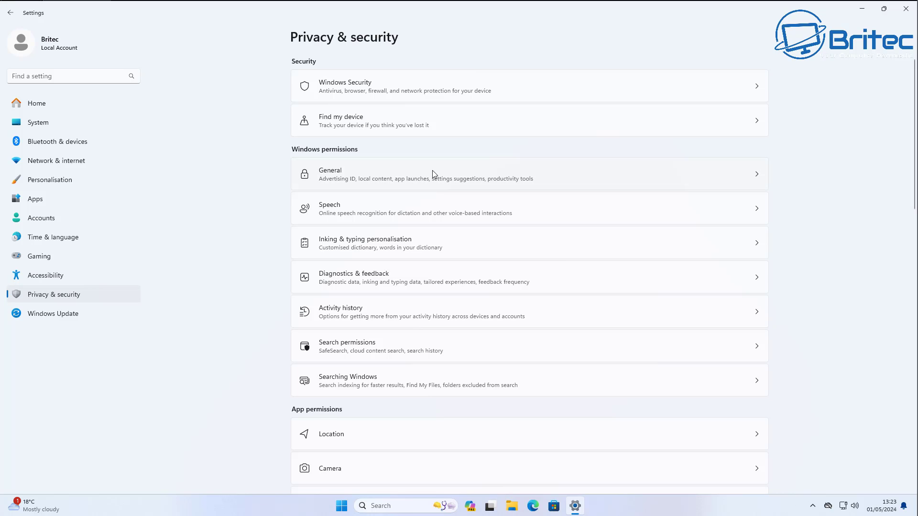
pyautogui.click(539, 176)
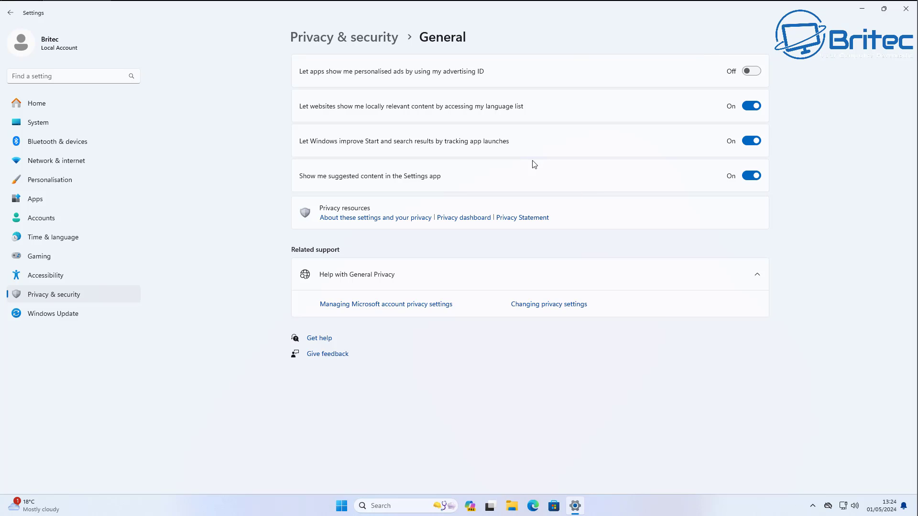
pyautogui.click(751, 177)
pyautogui.click(748, 141)
# Stop websites from using the language list, then close Settings
pyautogui.click(759, 108)
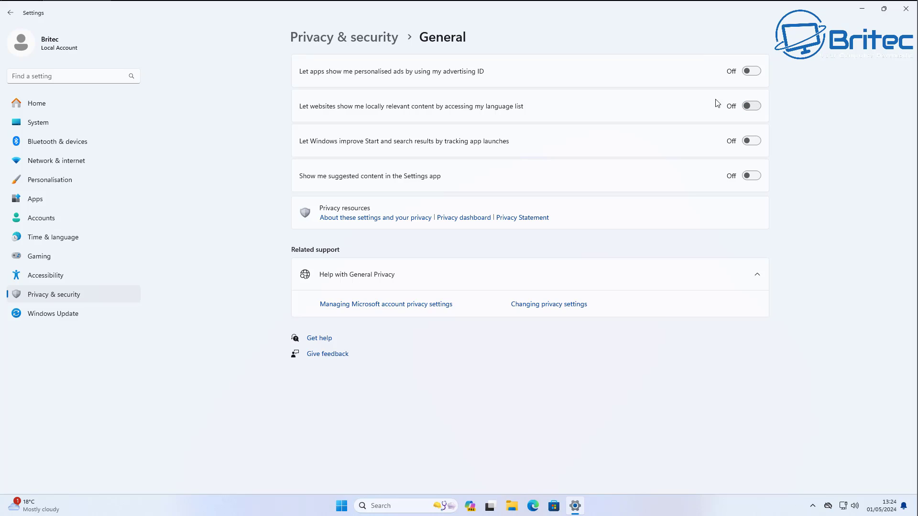
pyautogui.click(758, 107)
pyautogui.click(749, 105)
pyautogui.click(906, 9)
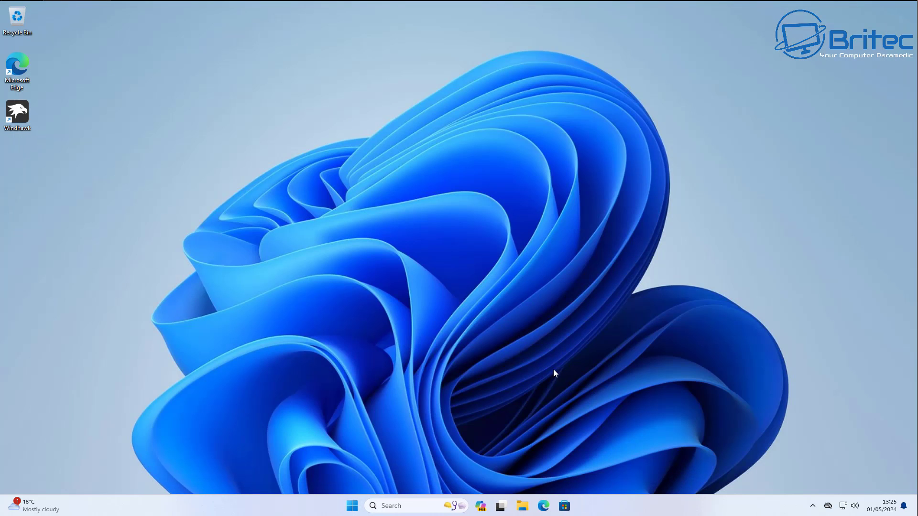
# Open File Explorer's Folder Options and centre the window on screen
pyautogui.click(523, 503)
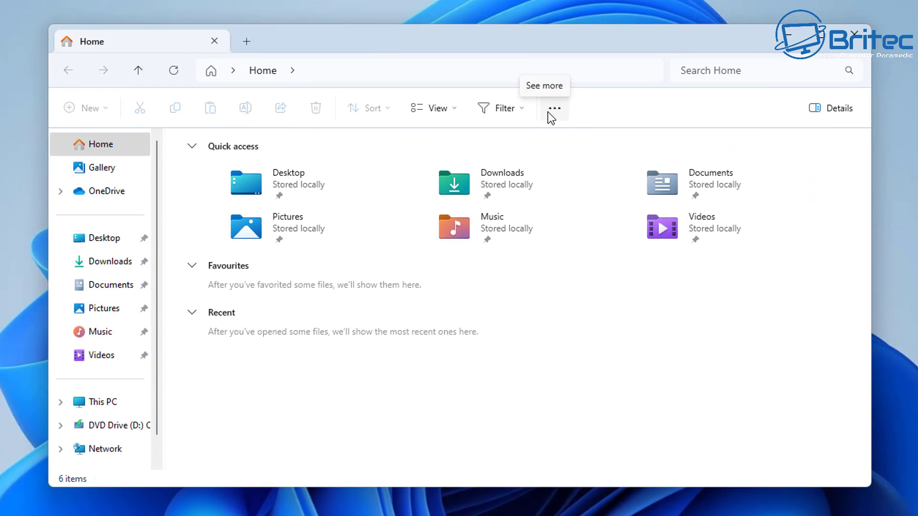
pyautogui.click(554, 109)
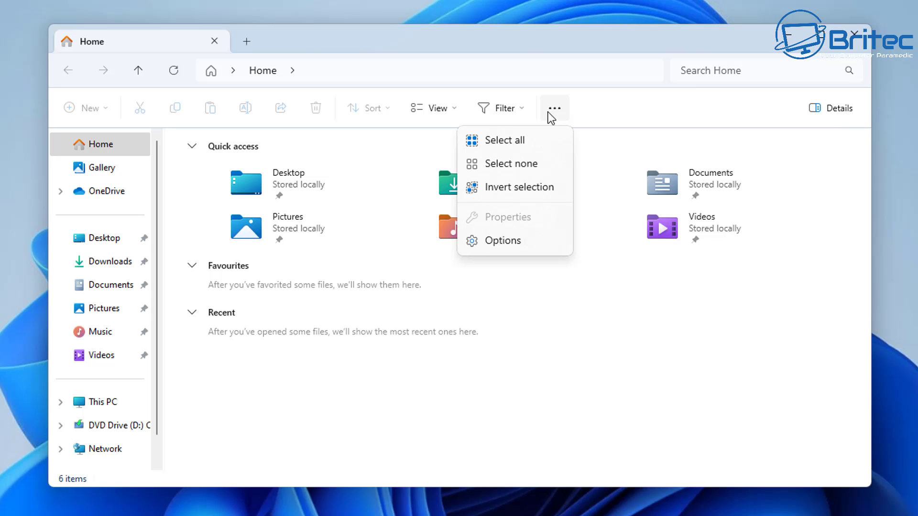
pyautogui.click(519, 243)
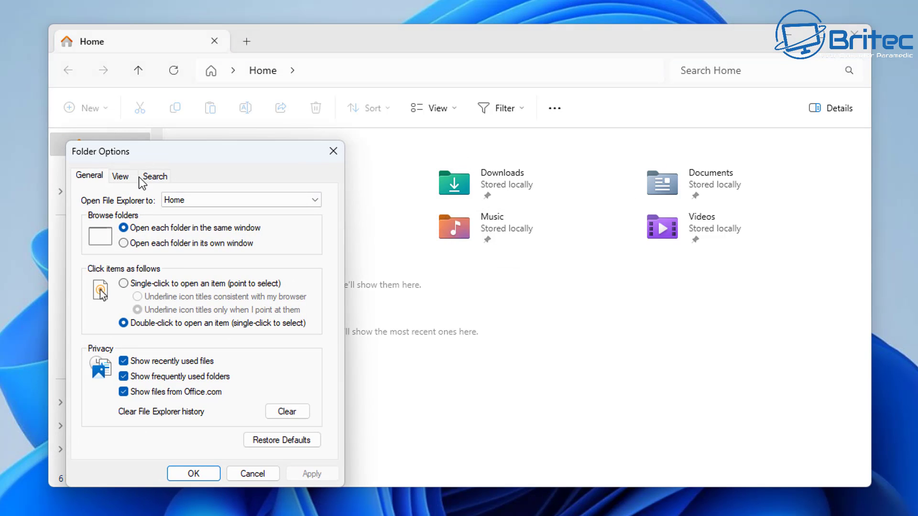
pyautogui.moveTo(194, 156); pyautogui.dragTo(423, 111)
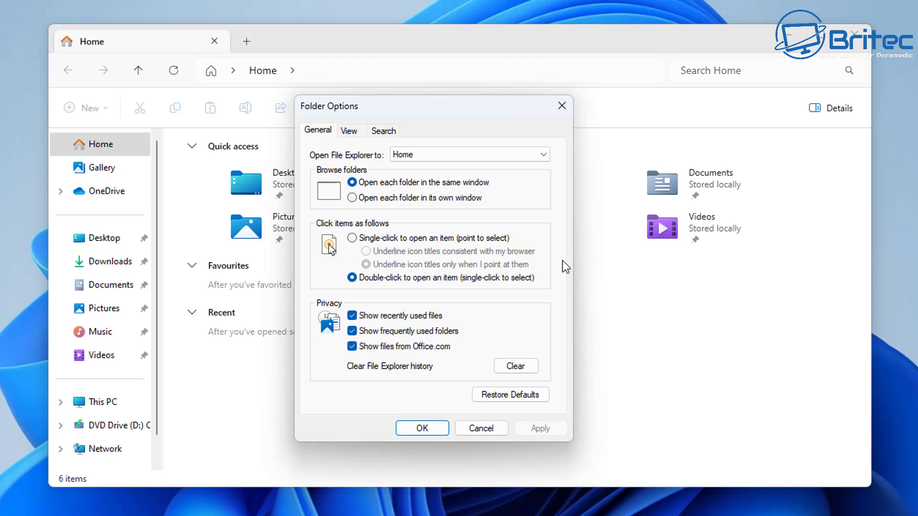
# Untick Show sync provider notifications on the View tab and confirm with OK
pyautogui.click(350, 131)
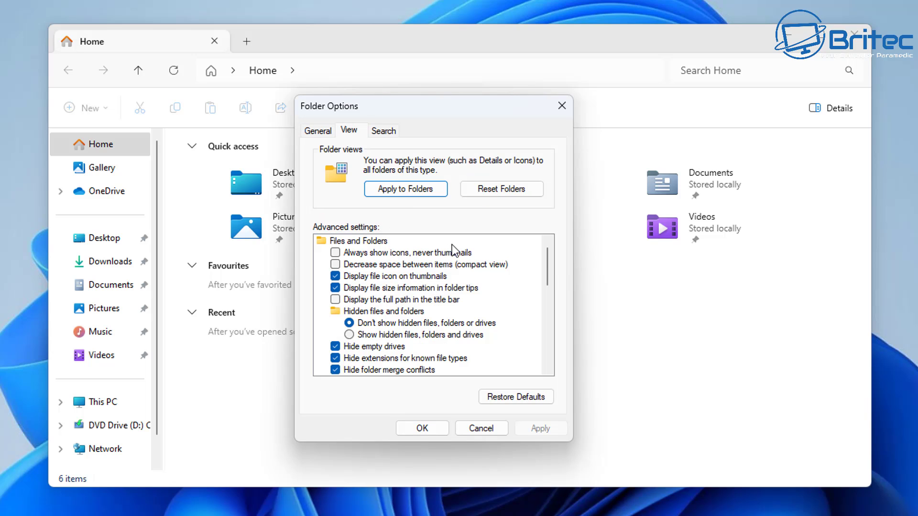
pyautogui.moveTo(547, 266); pyautogui.dragTo(546, 277)
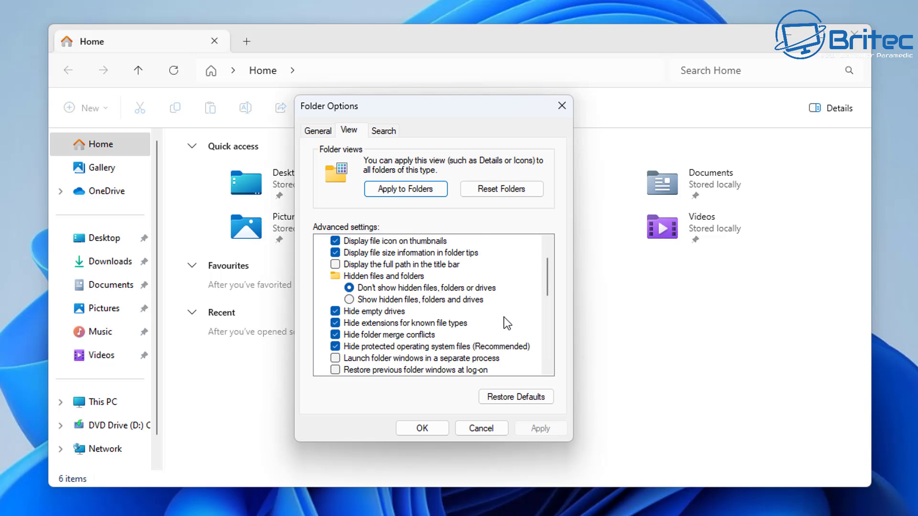
pyautogui.scroll(-3, 504, 318)
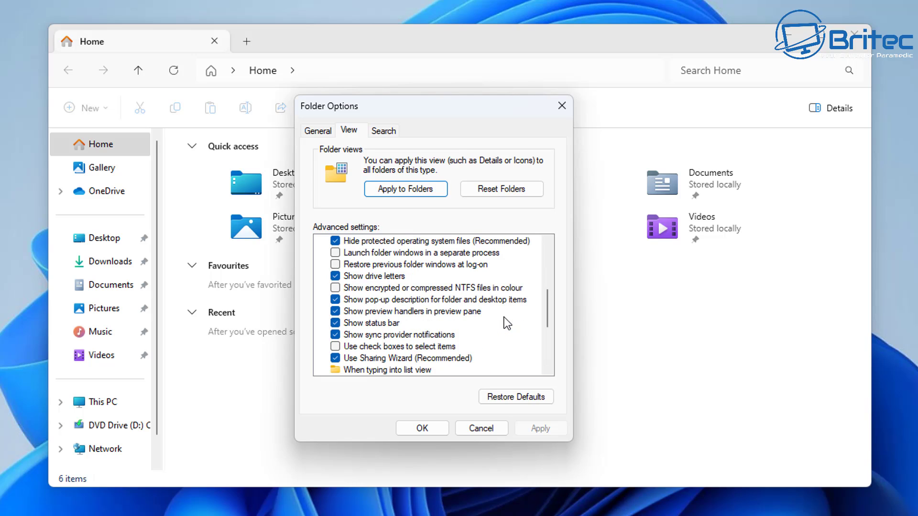
pyautogui.scroll(-4, 504, 317)
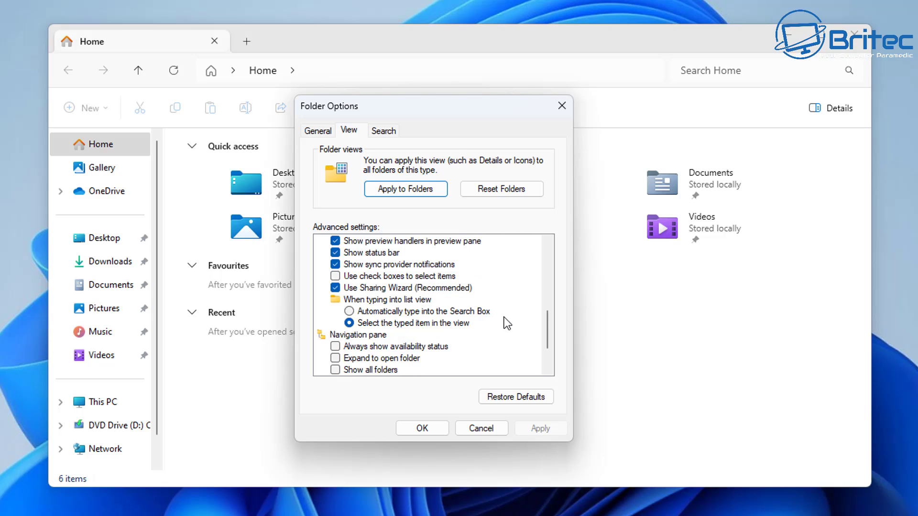
pyautogui.scroll(4, 504, 317)
pyautogui.scroll(-2, 504, 317)
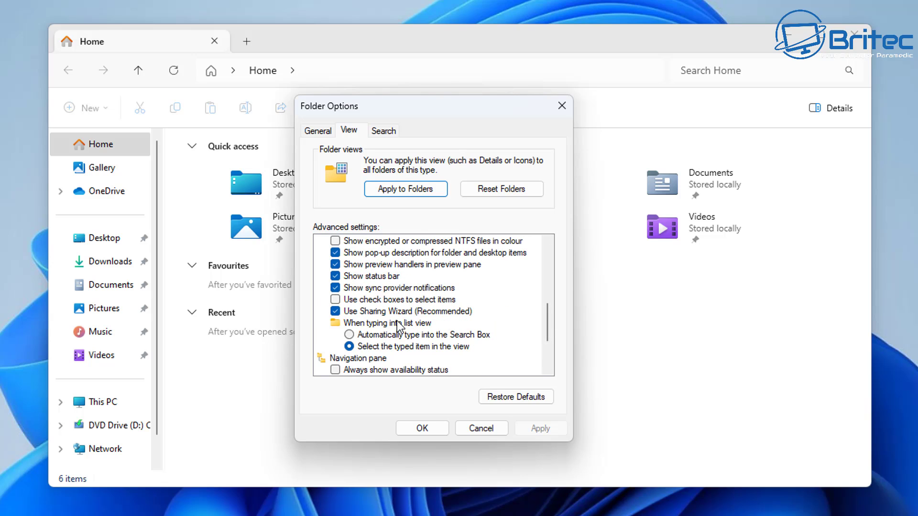
pyautogui.click(335, 287)
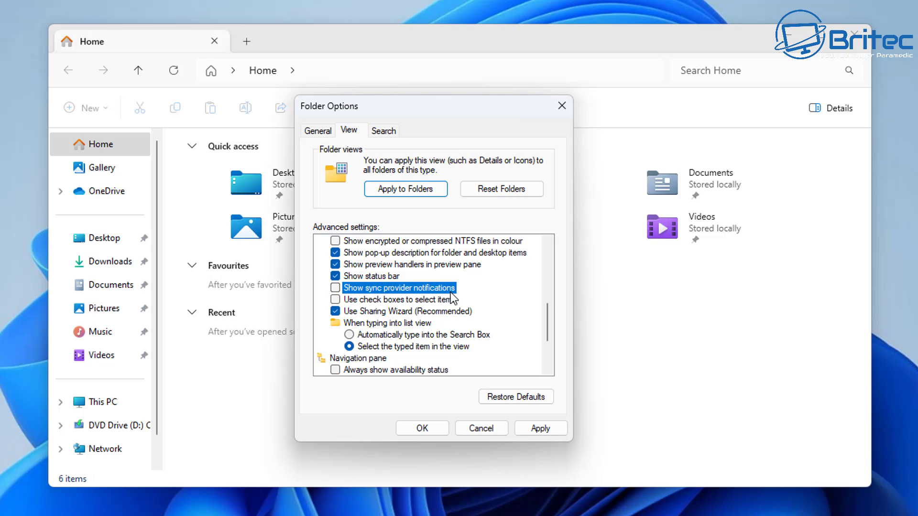
pyautogui.click(427, 431)
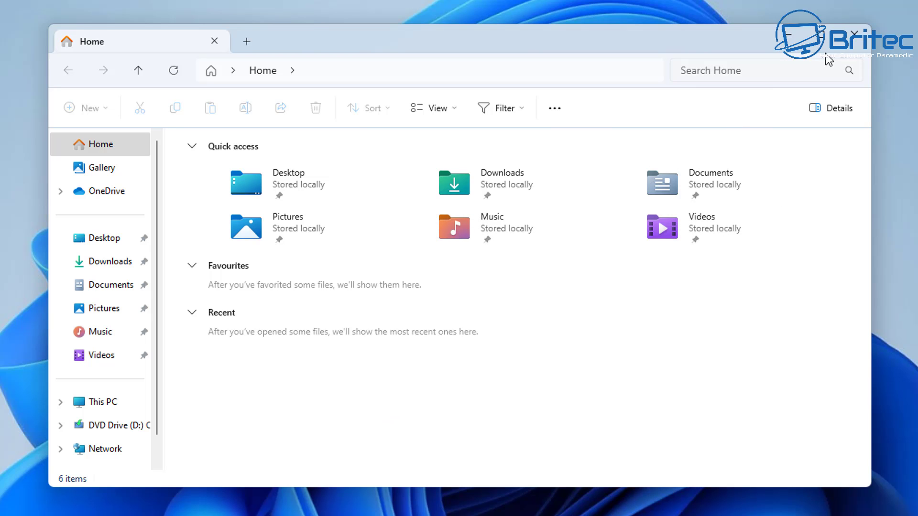
# Close Explorer, review the Personalisation > Background page in Settings, then close Settings
pyautogui.click(847, 44)
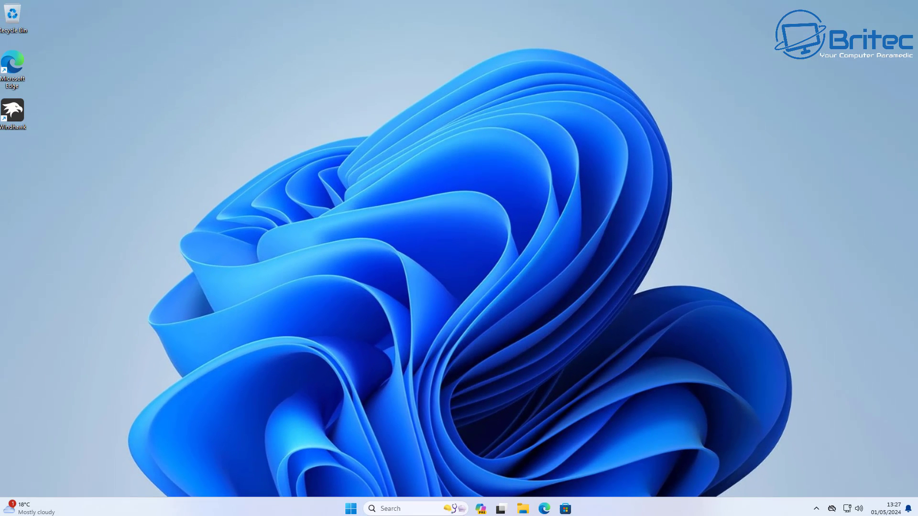
pyautogui.click(352, 506)
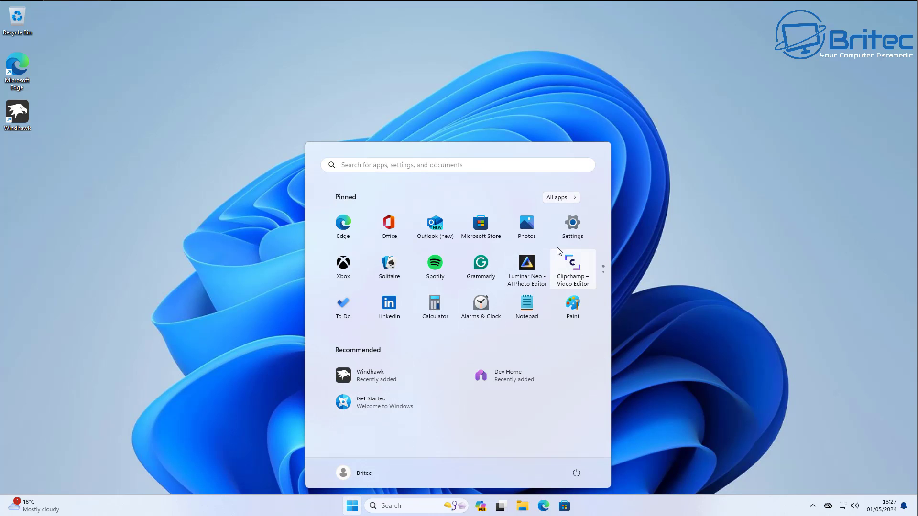
pyautogui.click(572, 223)
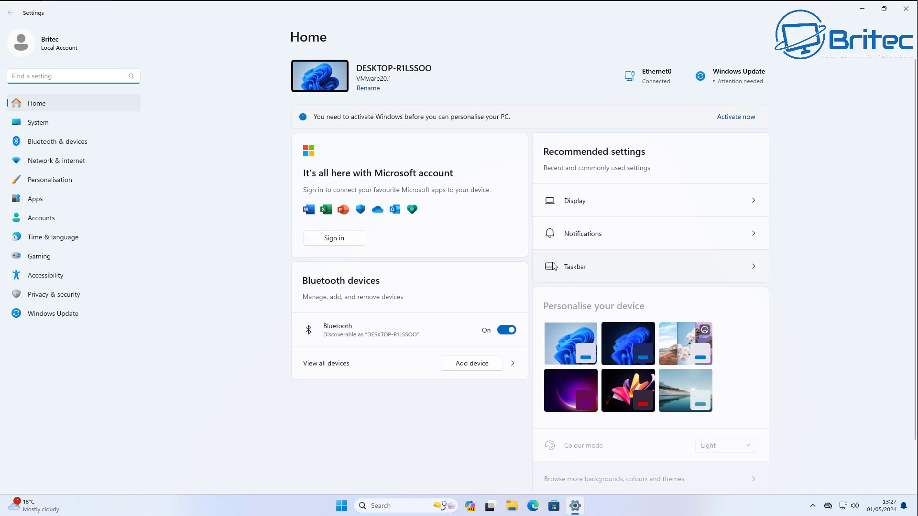
pyautogui.click(62, 184)
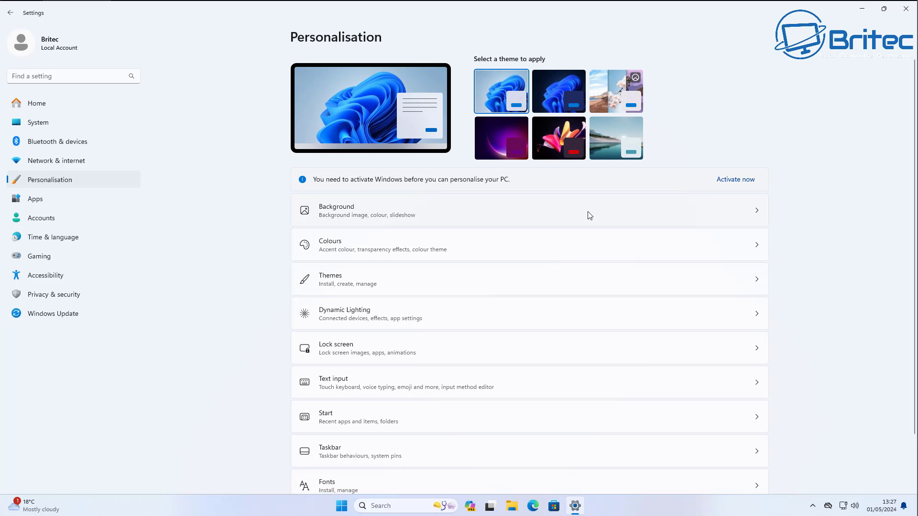
pyautogui.click(590, 215)
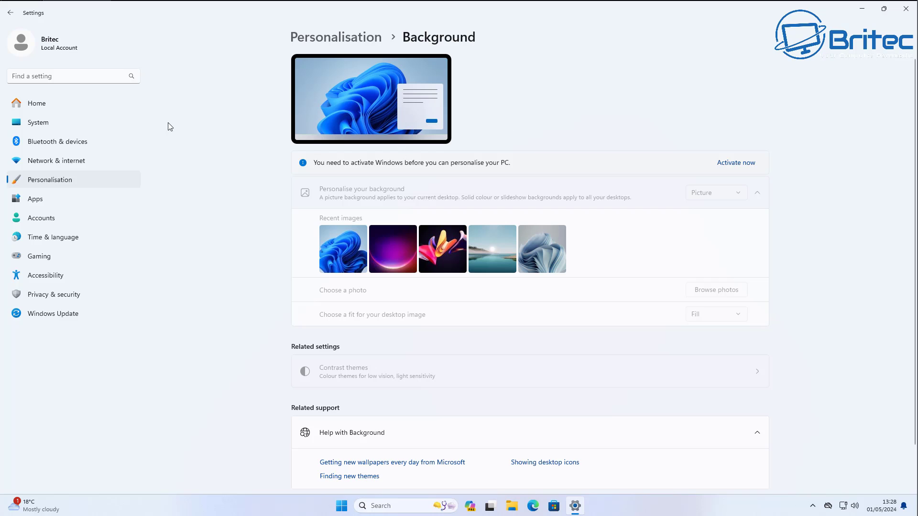
pyautogui.click(45, 107)
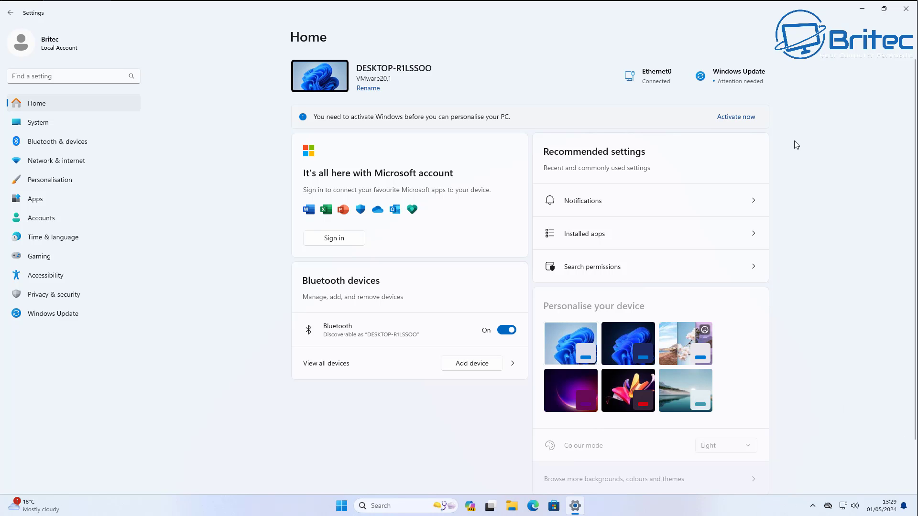
pyautogui.click(906, 14)
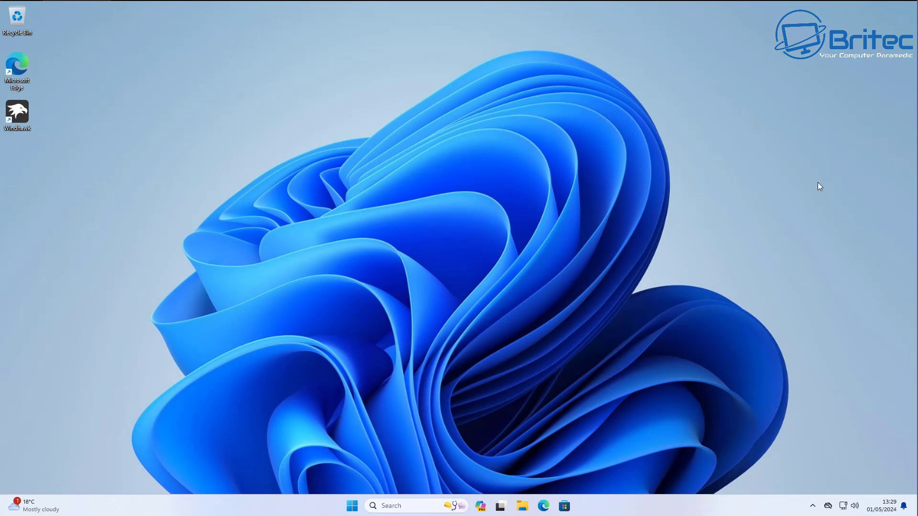
pyautogui.click(374, 507)
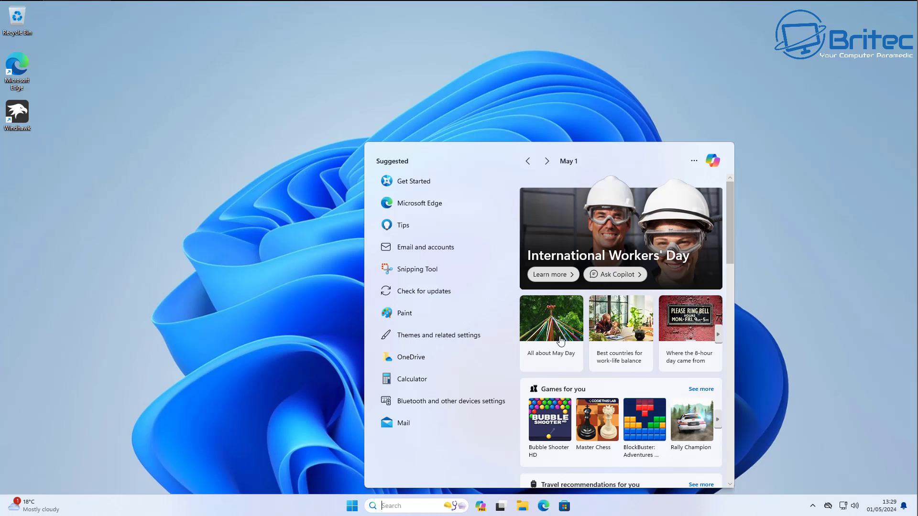
pyautogui.scroll(-4, 636, 355)
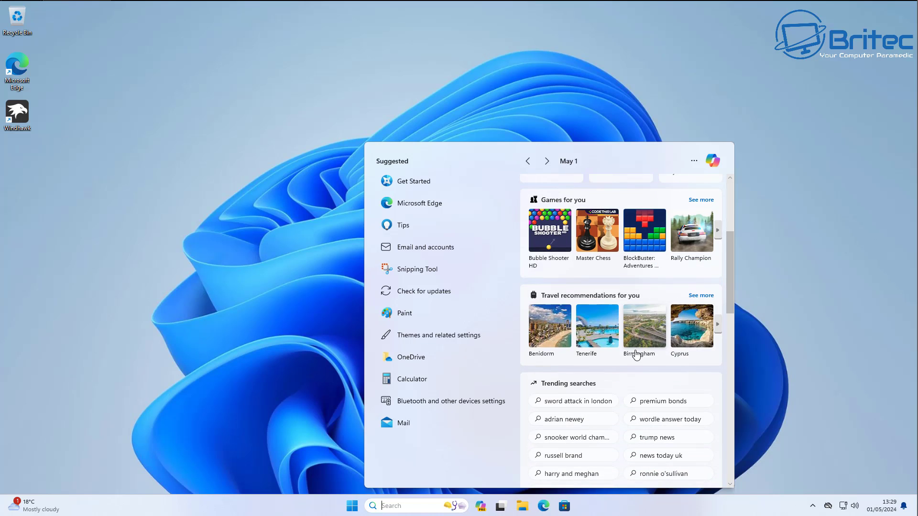
pyautogui.scroll(4, 636, 355)
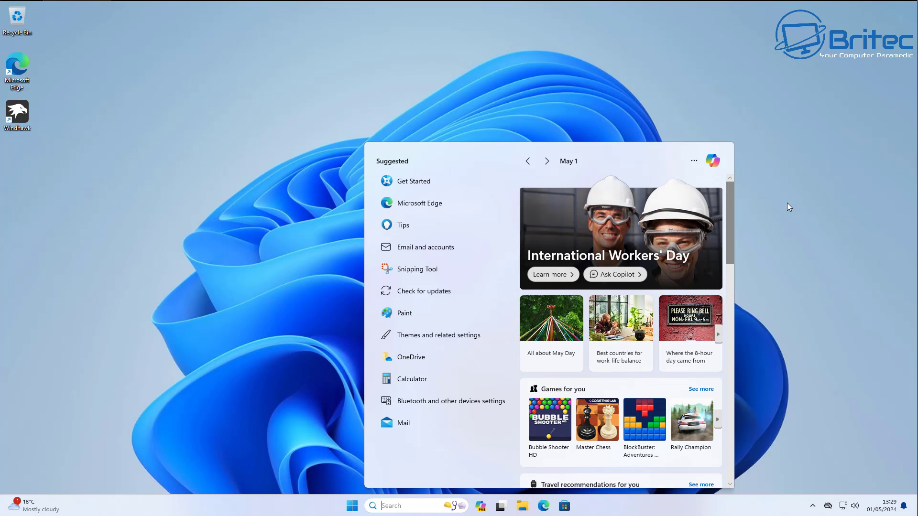
pyautogui.click(773, 233)
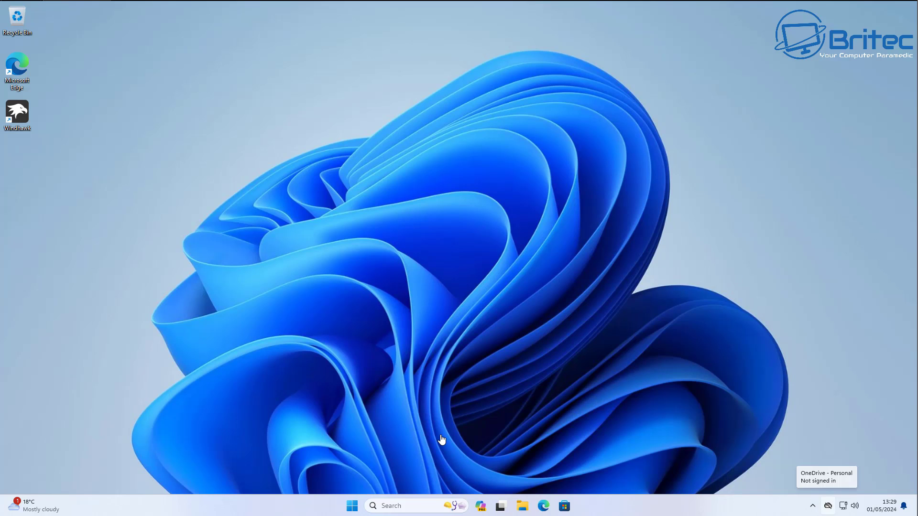
pyautogui.click(352, 505)
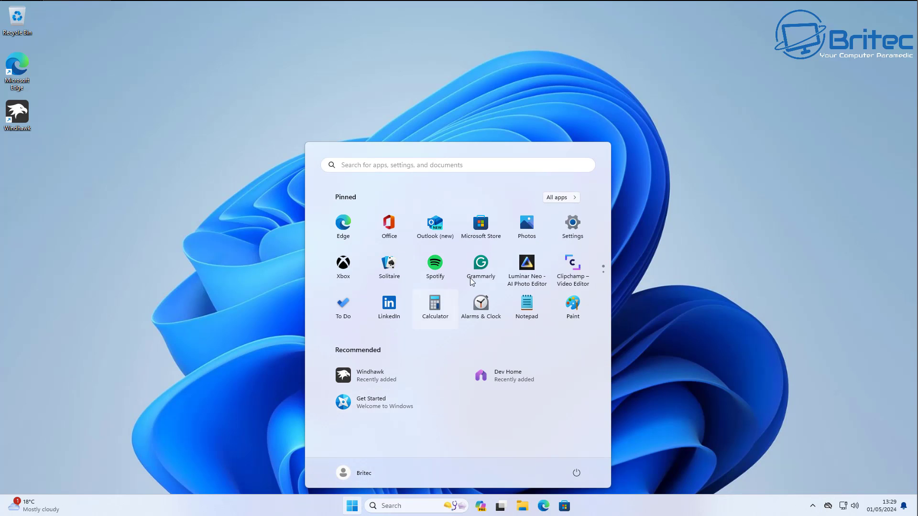
# Switch Show search highlights off under Privacy & security > Search permissions
pyautogui.click(572, 226)
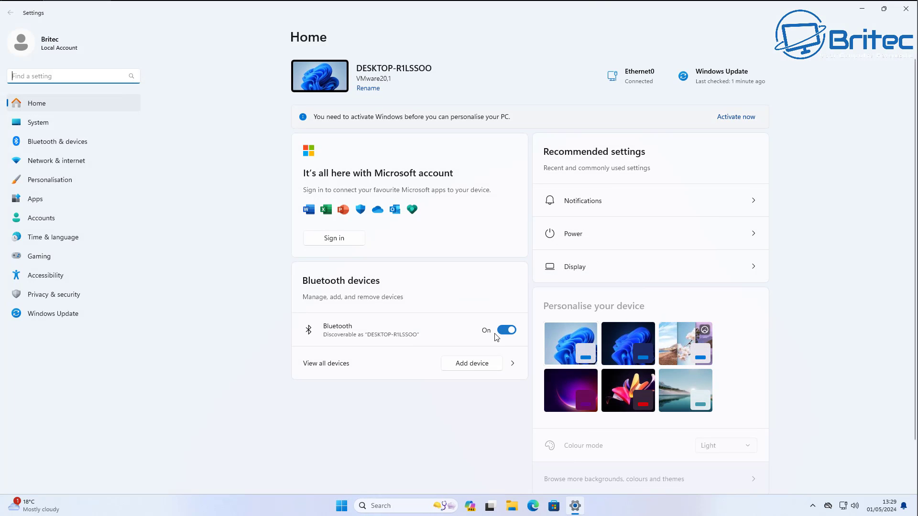
pyautogui.click(70, 294)
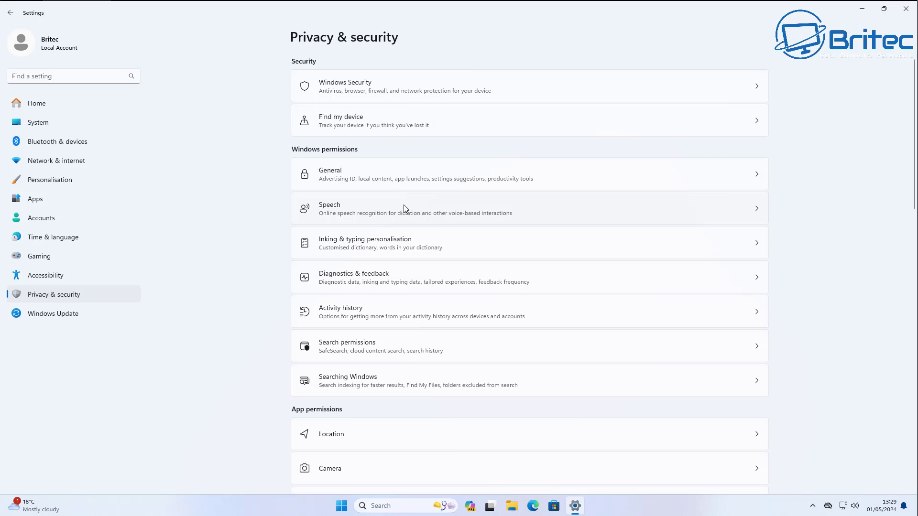
pyautogui.click(425, 355)
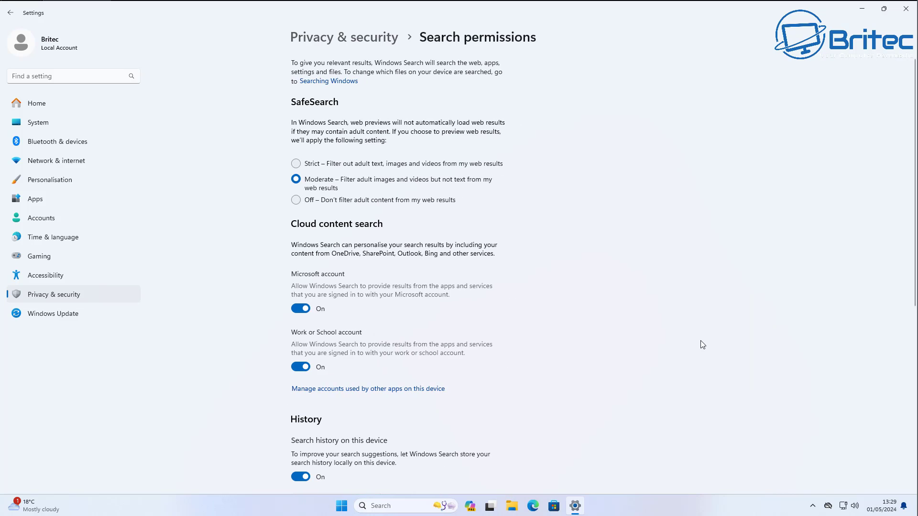
pyautogui.scroll(-3, 702, 344)
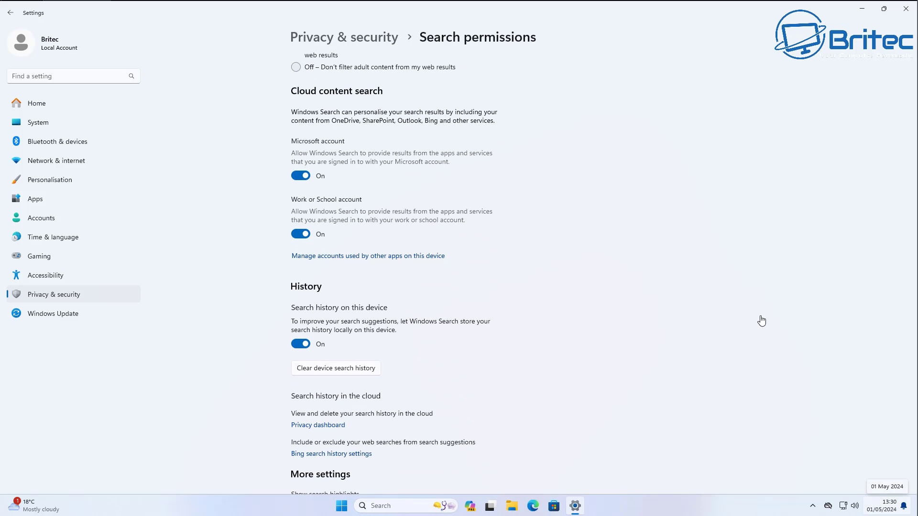
pyautogui.scroll(-3, 762, 317)
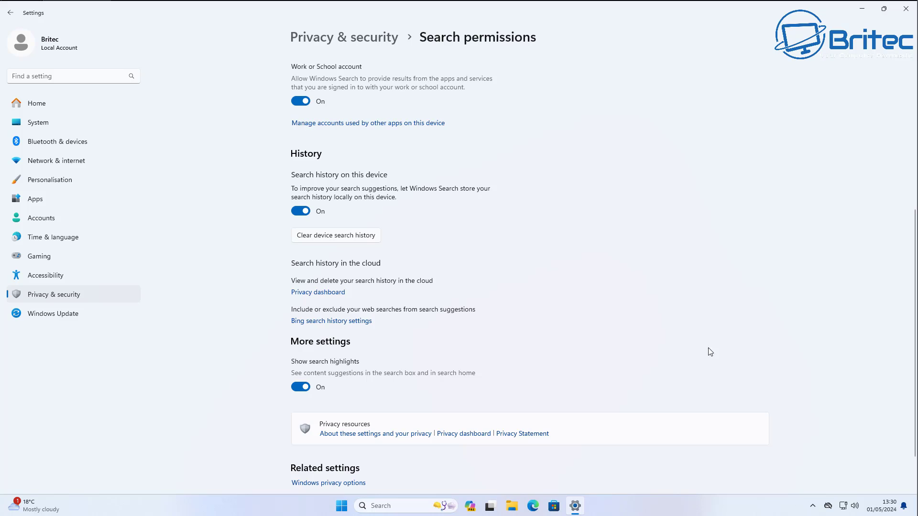
pyautogui.click(306, 392)
pyautogui.scroll(5, 372, 412)
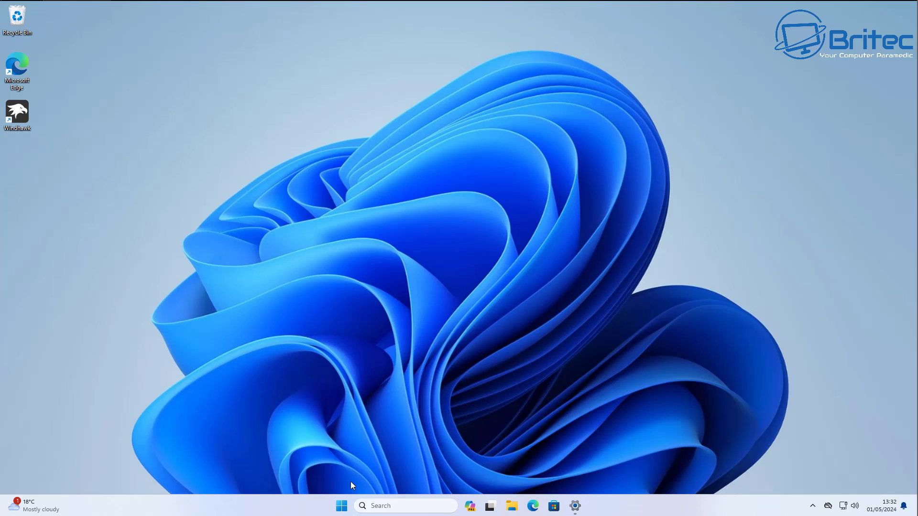
# Paste the ContentDeliveryManager registry script (SubscribedContent-338389Enabled=dword:00000000) into a new Notepad note
pyautogui.click(341, 506)
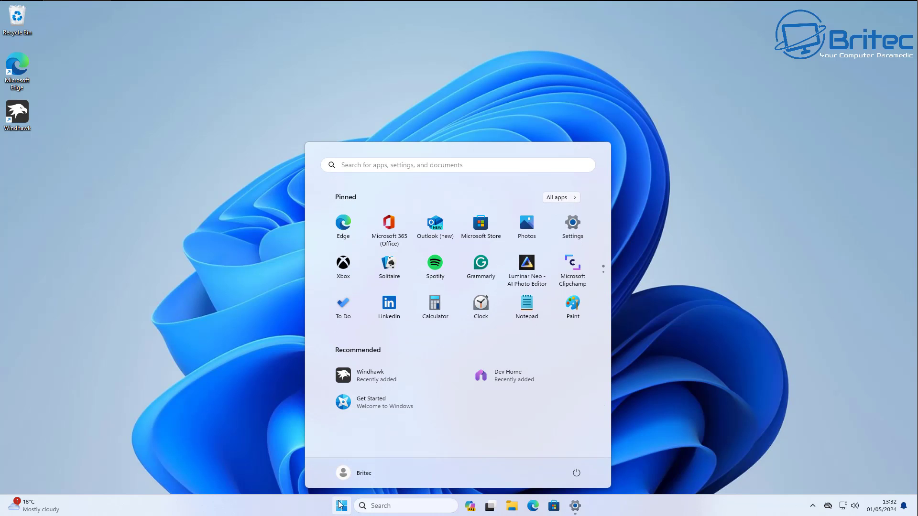
pyautogui.click(528, 304)
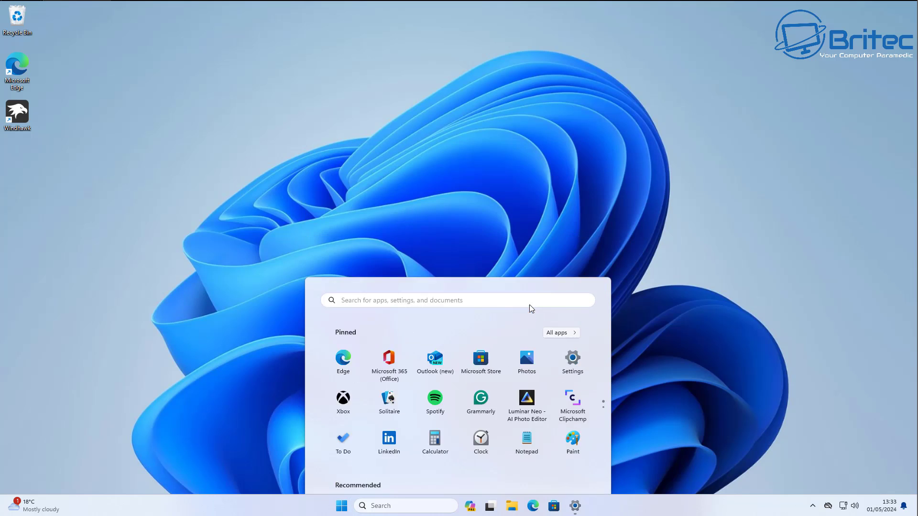
pyautogui.click(225, 111)
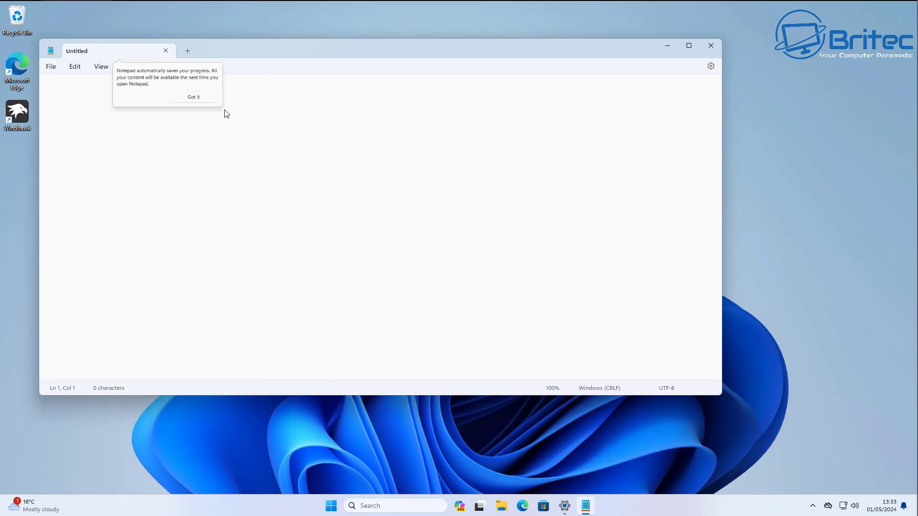
pyautogui.rightClick(162, 108)
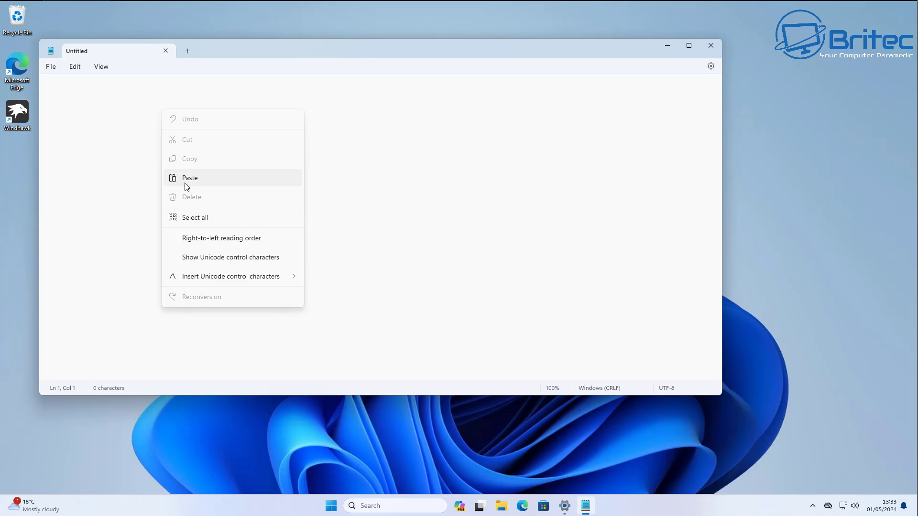
pyautogui.click(189, 178)
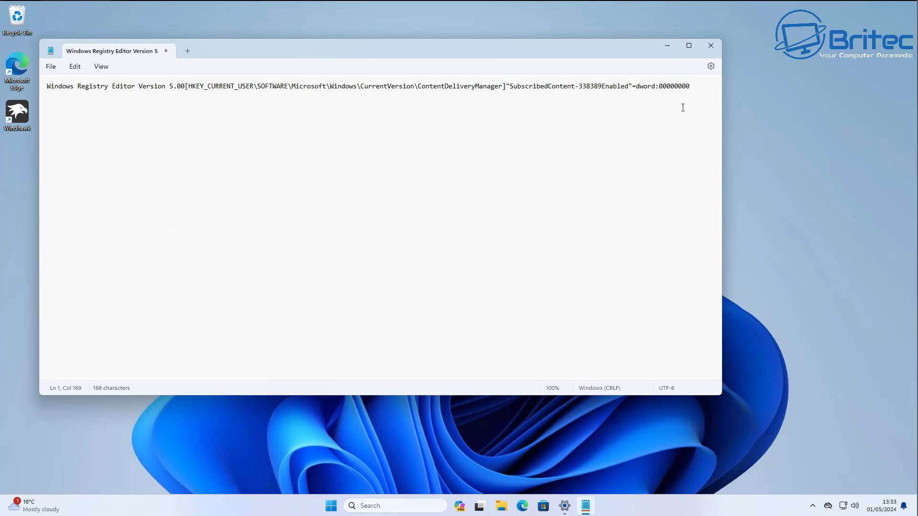
# Try saving the note as All files, cancel, then minimize Notepad and open File Explorer
pyautogui.moveTo(352, 53); pyautogui.dragTo(384, 61)
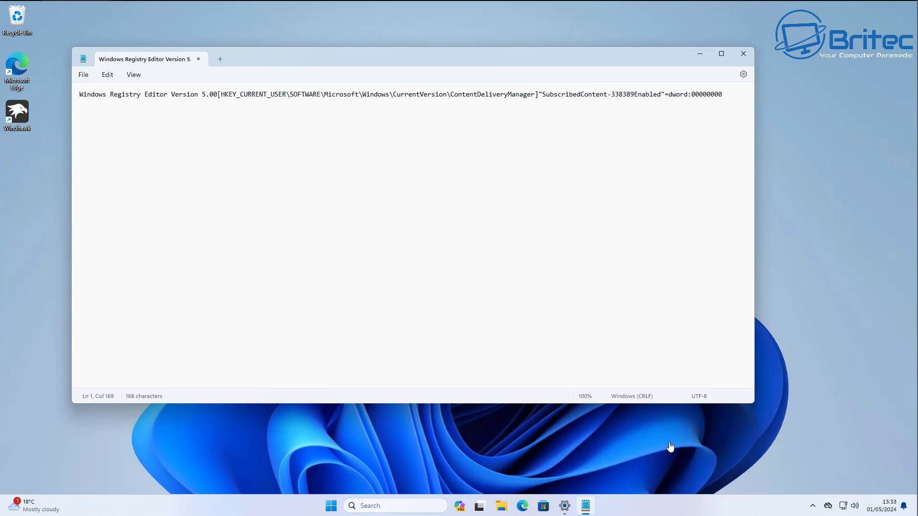
pyautogui.click(83, 75)
pyautogui.click(106, 158)
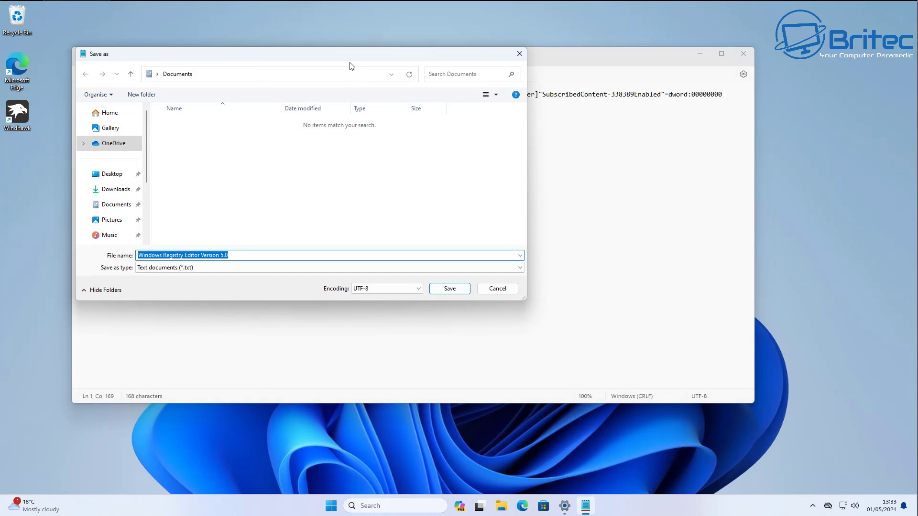
pyautogui.moveTo(347, 55); pyautogui.dragTo(427, 98)
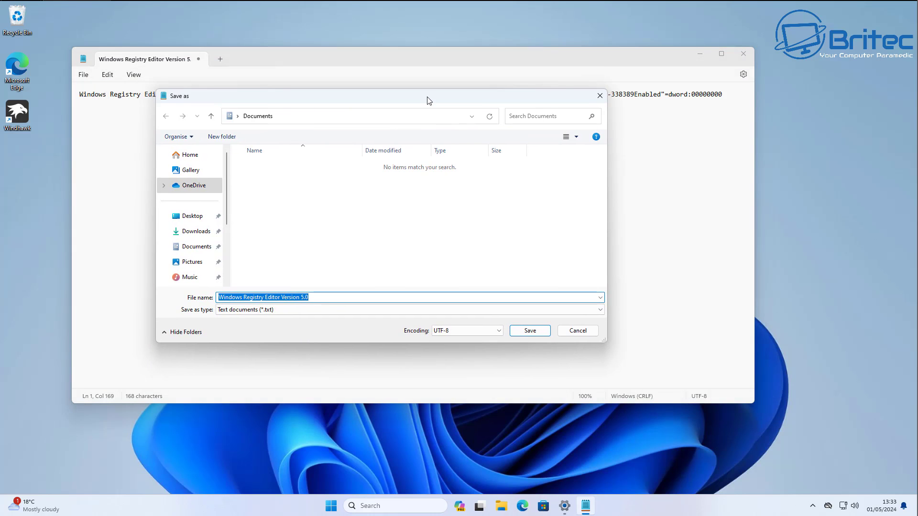
pyautogui.click(273, 312)
pyautogui.click(263, 324)
pyautogui.click(315, 298)
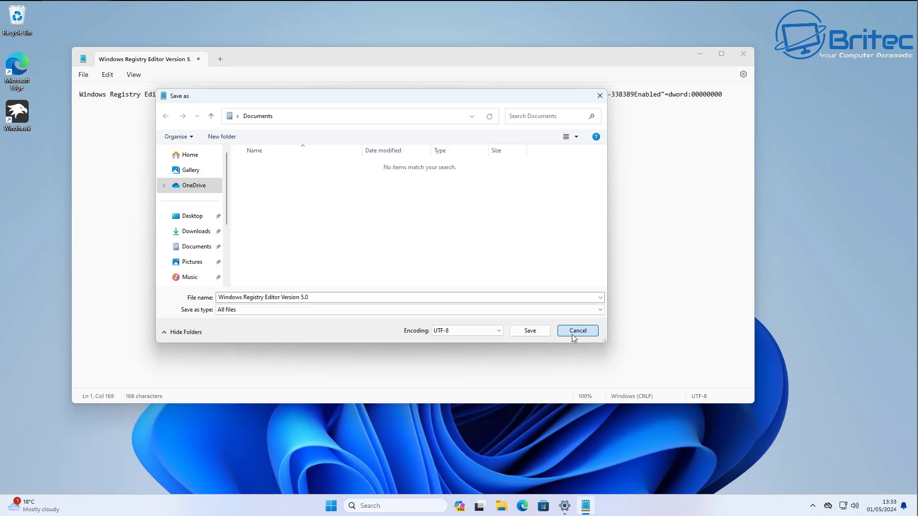
pyautogui.click(576, 139)
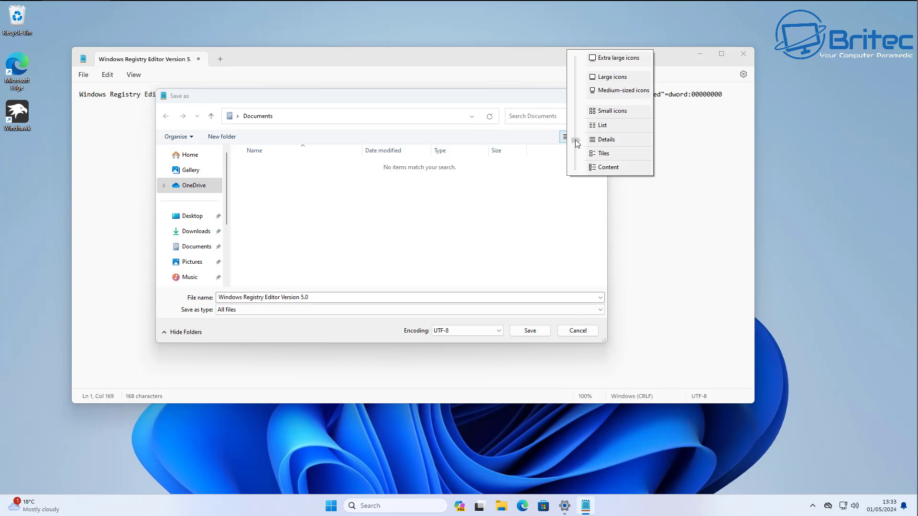
pyautogui.click(461, 226)
pyautogui.click(600, 96)
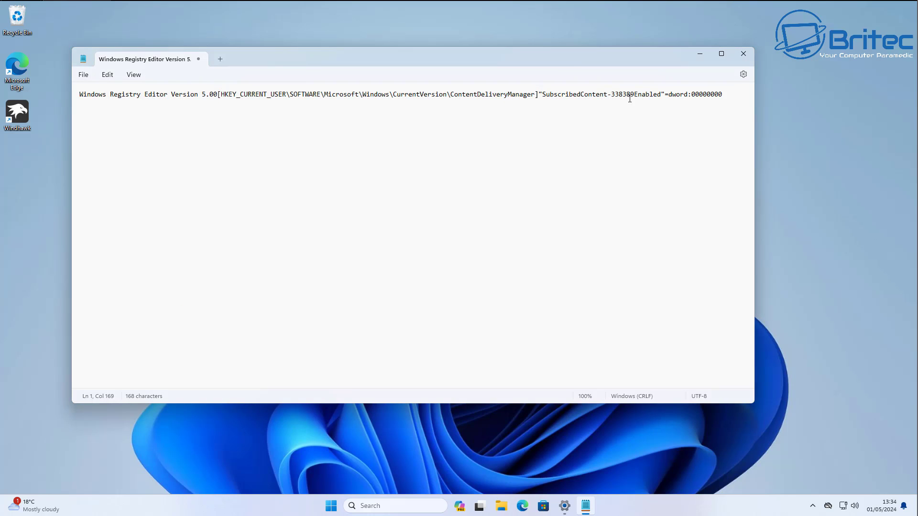
pyautogui.click(698, 55)
pyautogui.click(501, 505)
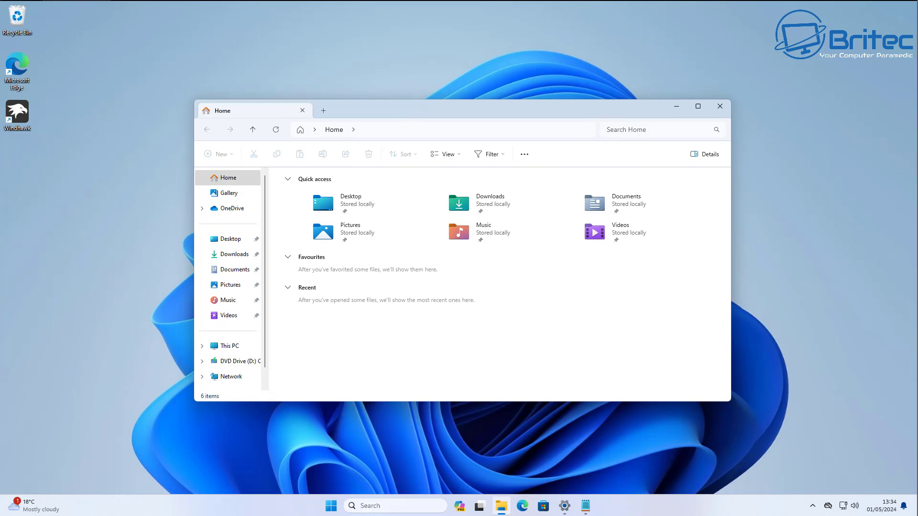
# Show extensions for known file types via File Explorer's folder options, then close Explorer
pyautogui.click(524, 154)
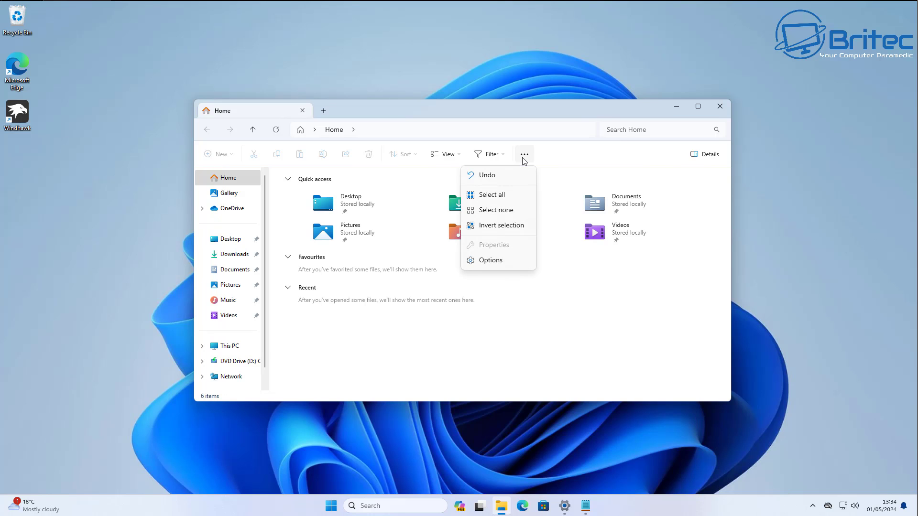
pyautogui.click(489, 262)
pyautogui.moveTo(309, 190); pyautogui.dragTo(487, 159)
pyautogui.click(415, 168)
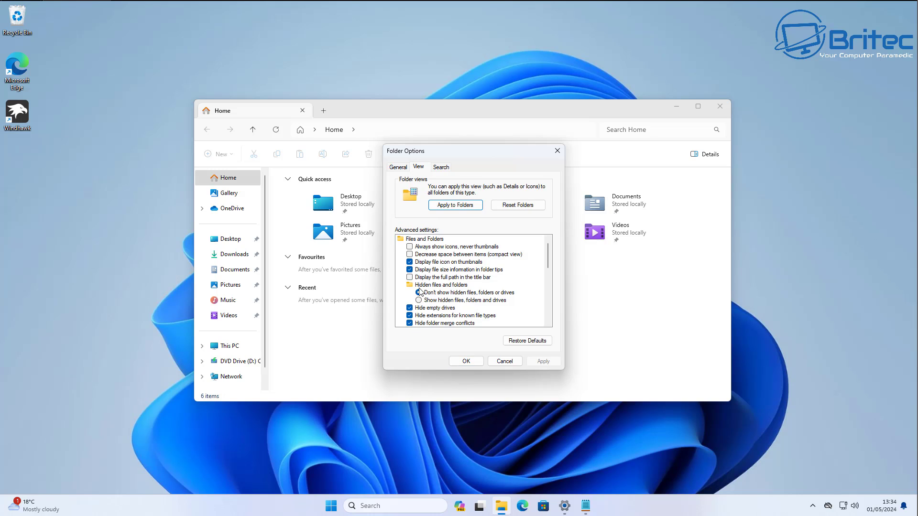
pyautogui.click(409, 316)
pyautogui.click(466, 362)
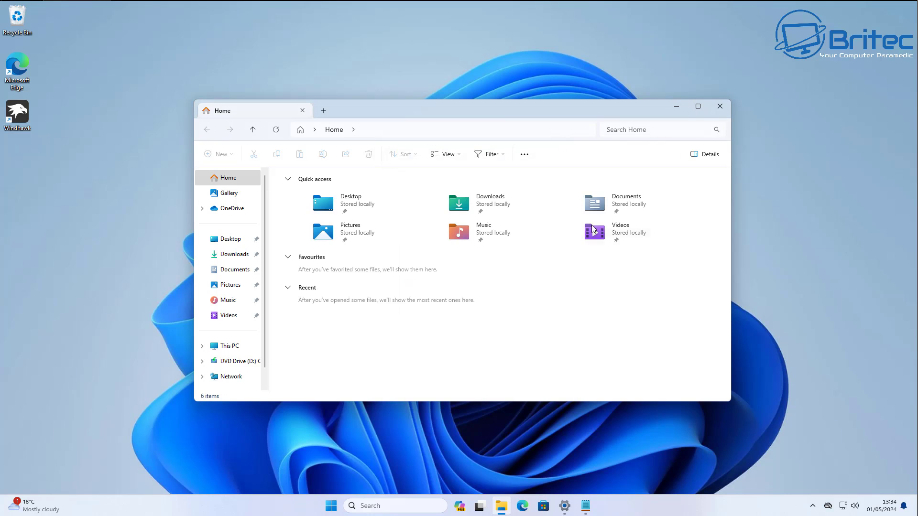
pyautogui.click(718, 108)
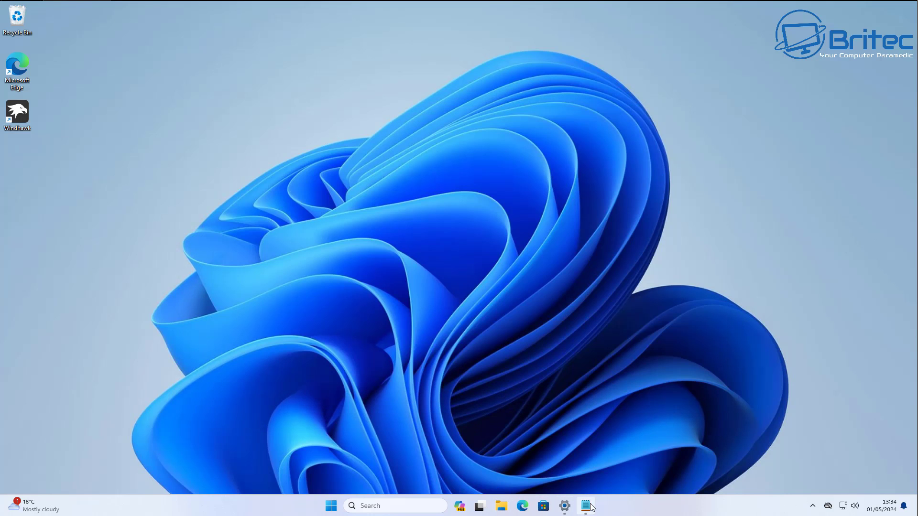
# Save the Notepad script to the Desktop as disable-notifications.reg with All files type
pyautogui.click(590, 507)
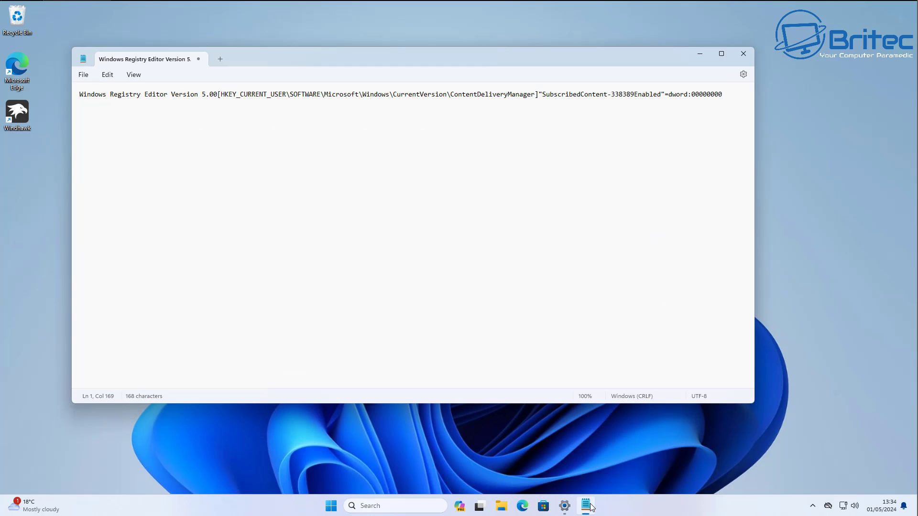
pyautogui.click(85, 76)
pyautogui.click(105, 157)
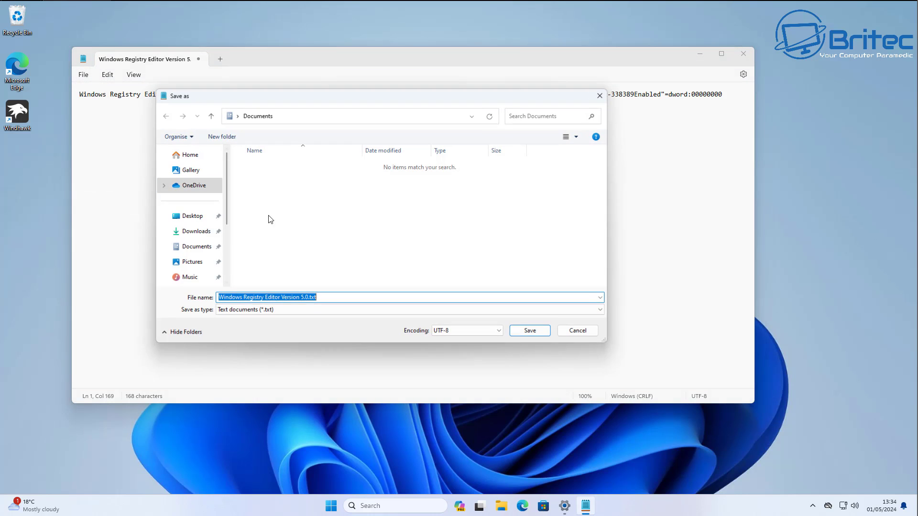
pyautogui.click(308, 311)
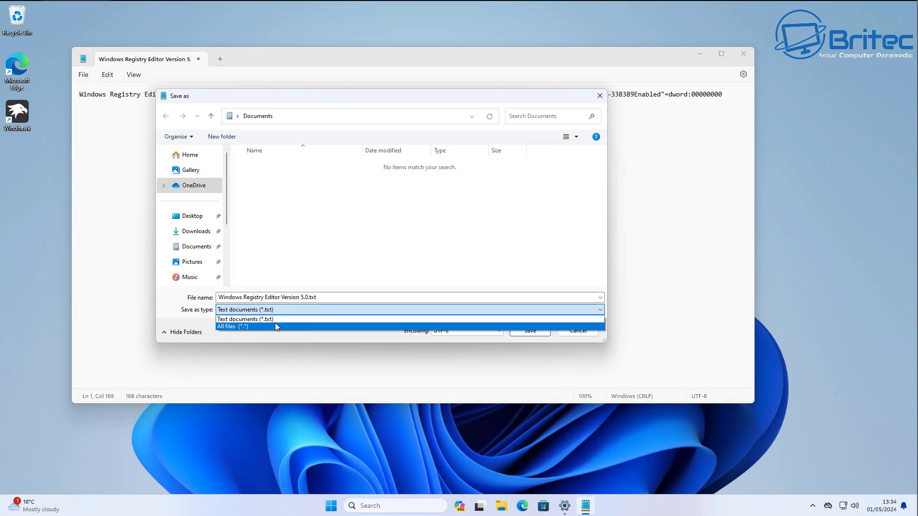
pyautogui.click(269, 327)
pyautogui.click(327, 298)
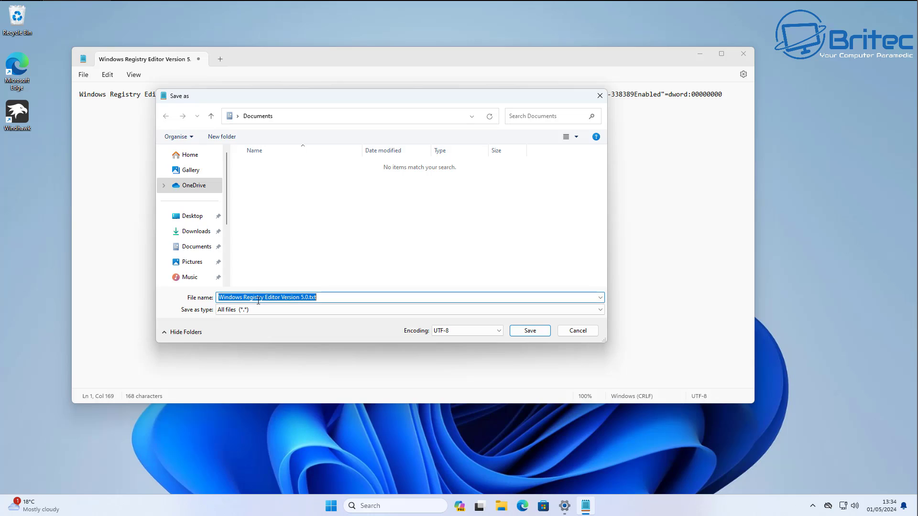
pyautogui.write('disable-notific')
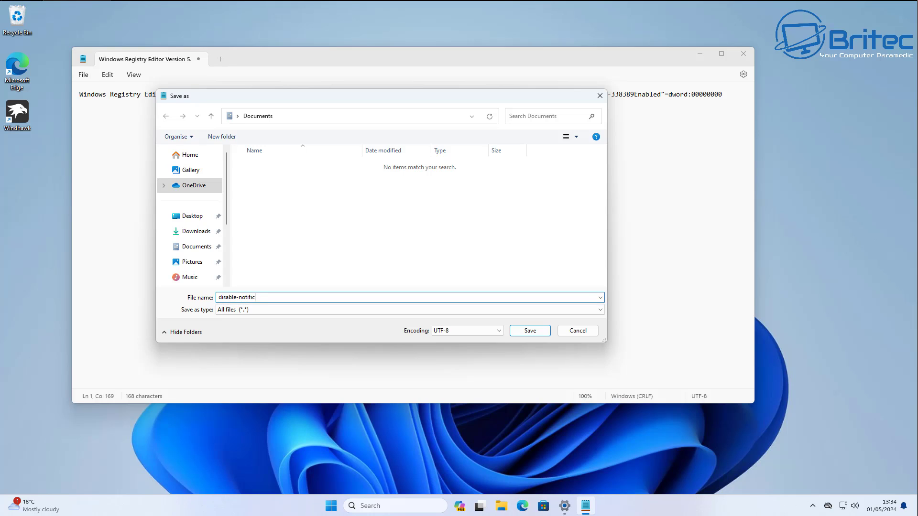
pyautogui.write('cations.')
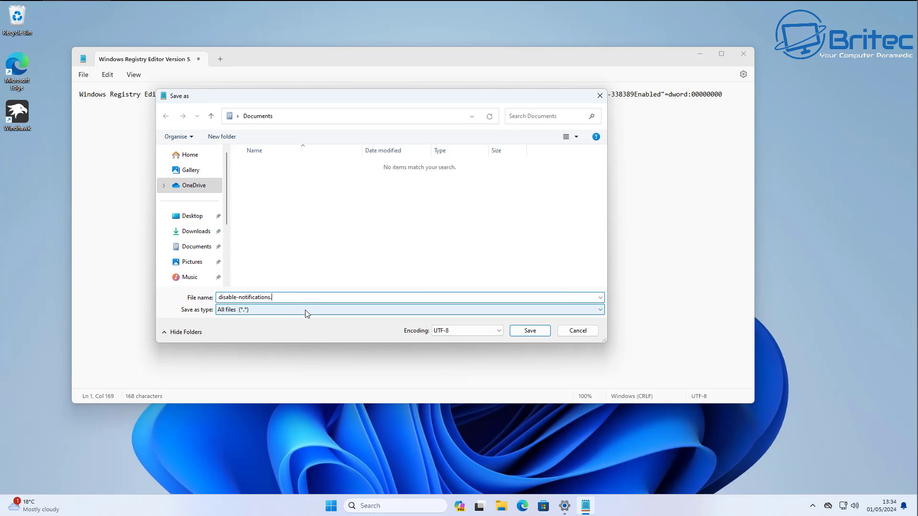
pyautogui.write('eg')
pyautogui.click(193, 216)
pyautogui.click(539, 331)
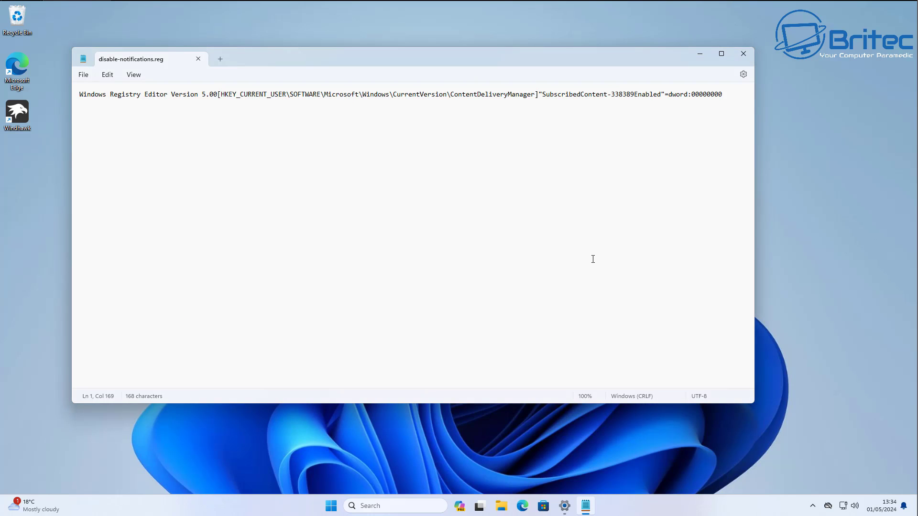
# Merge disable-notifications.reg into the registry, accepting the UAC and confirmation prompts
pyautogui.moveTo(712, 70); pyautogui.dragTo(715, 71)
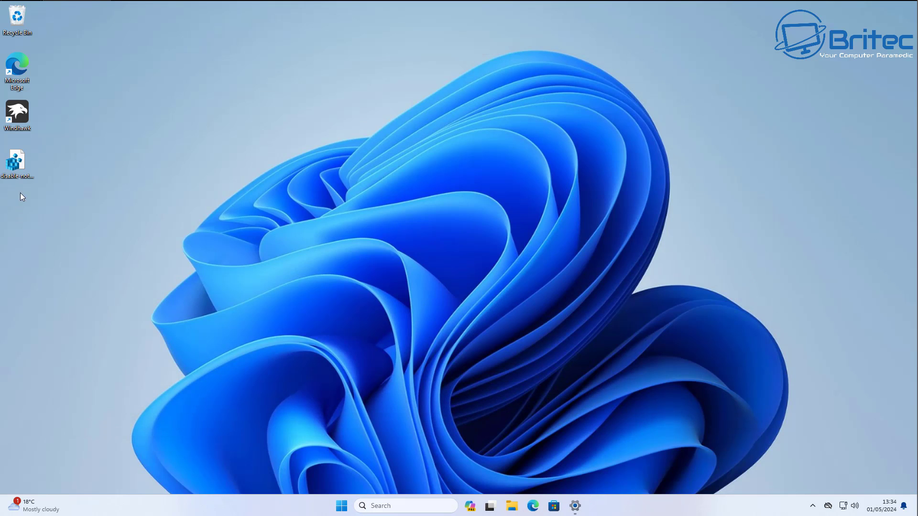
pyautogui.doubleClick(21, 160)
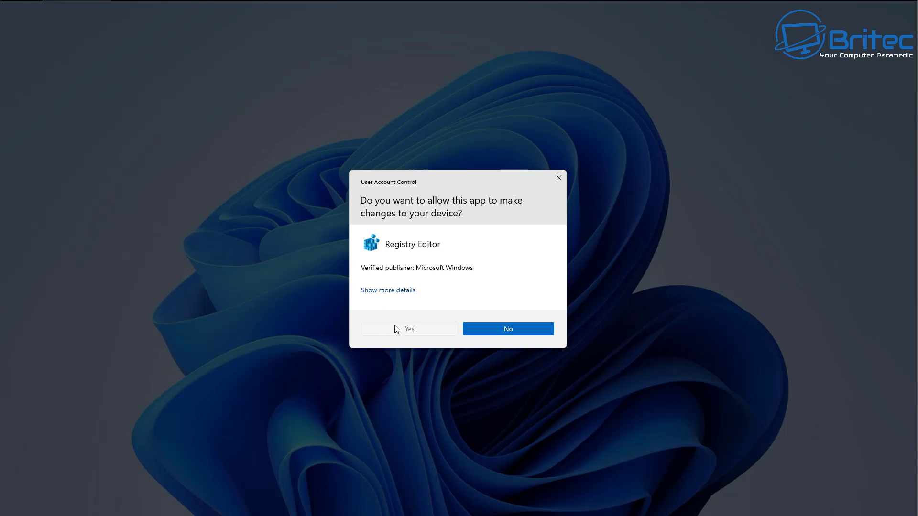
pyautogui.hotkey('alt', 'y')
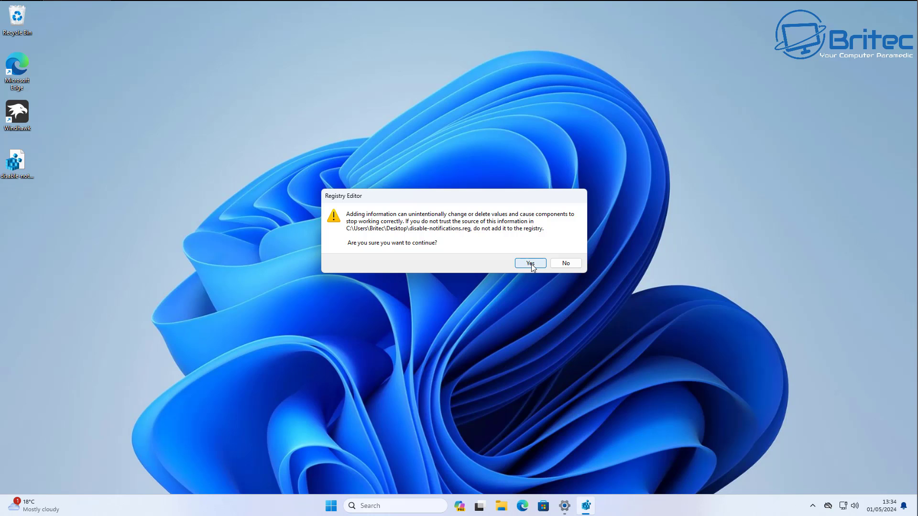
pyautogui.click(531, 265)
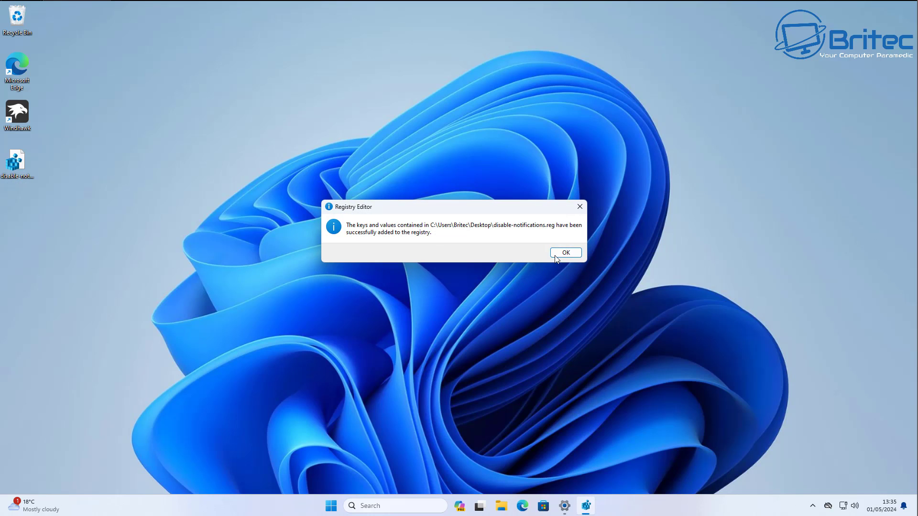
pyautogui.click(564, 254)
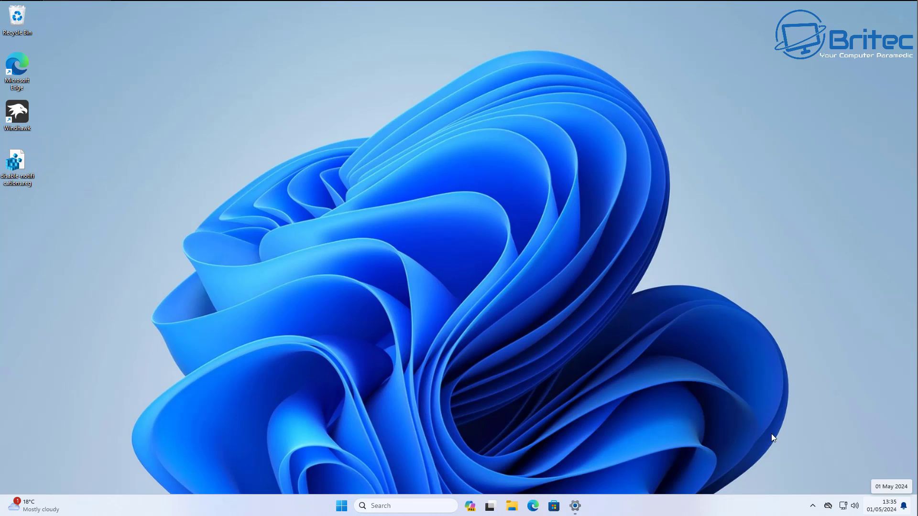
pyautogui.click(373, 505)
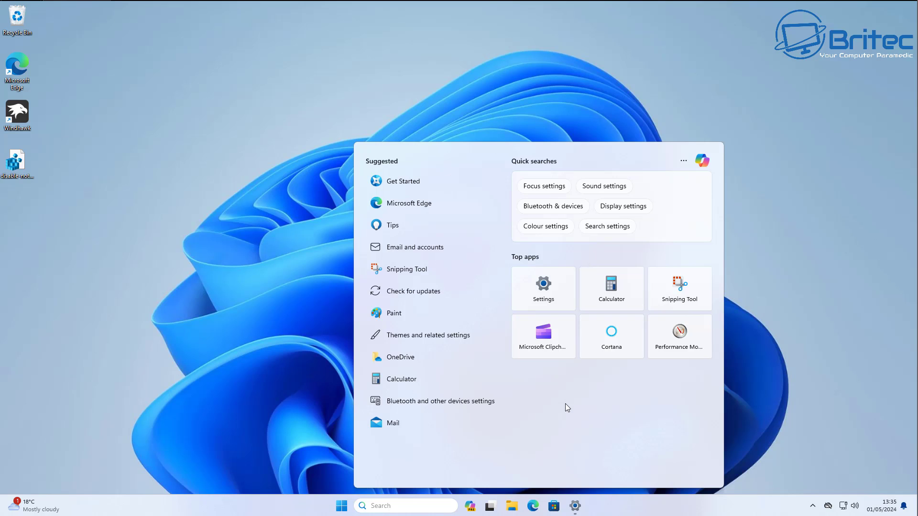
pyautogui.click(840, 351)
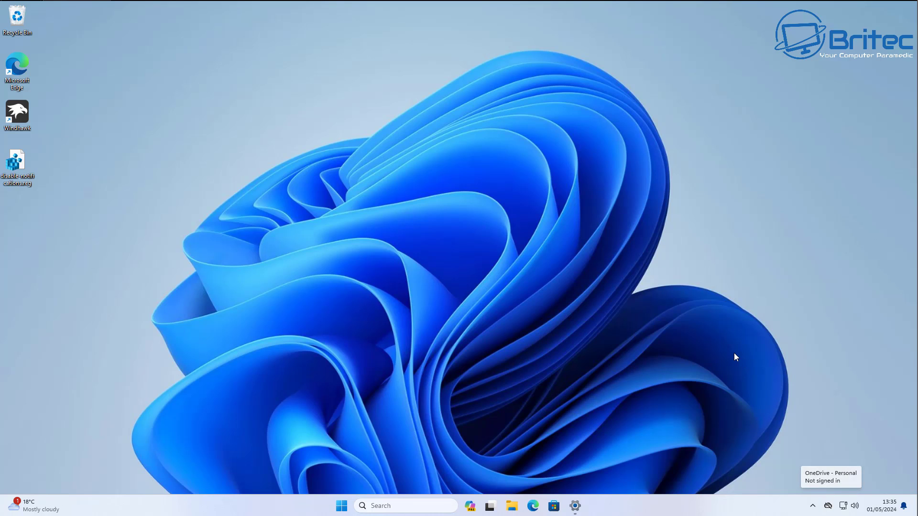
# Set Feedback frequency to Never under Privacy & security > Diagnostics & feedback
pyautogui.click(341, 506)
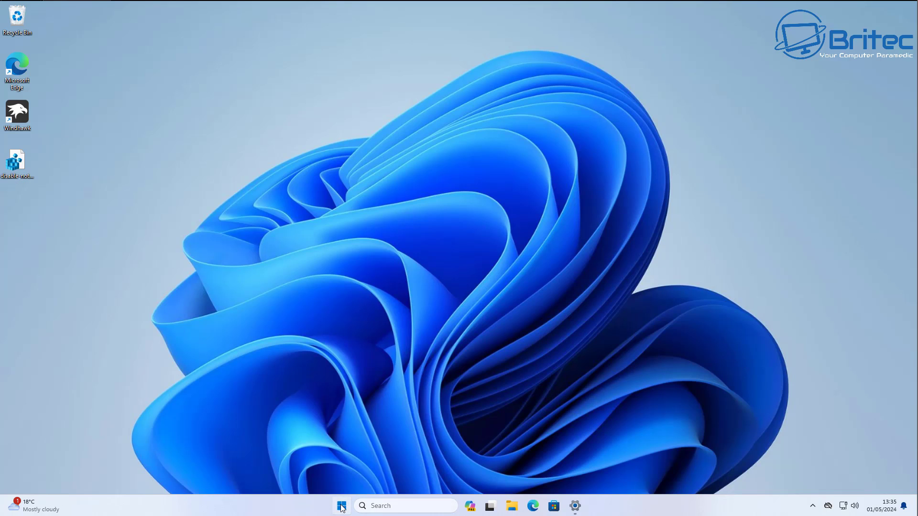
pyautogui.click(583, 231)
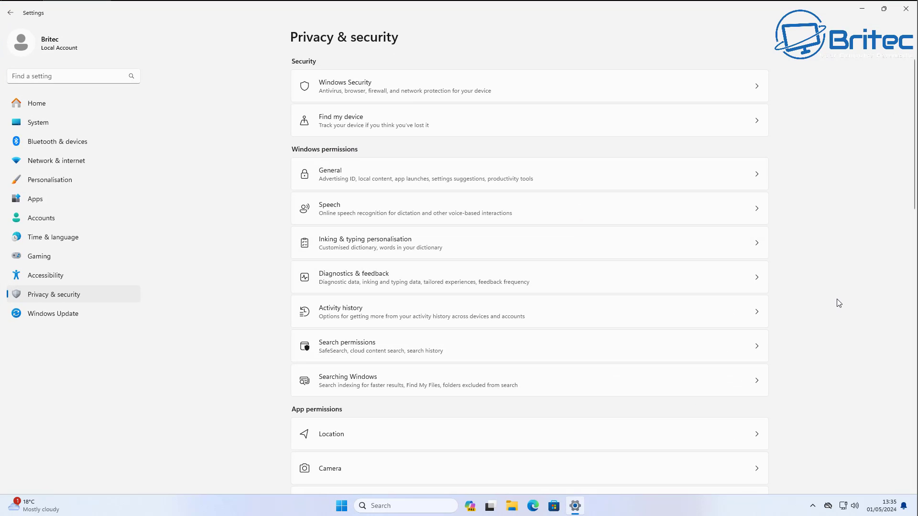
pyautogui.click(623, 287)
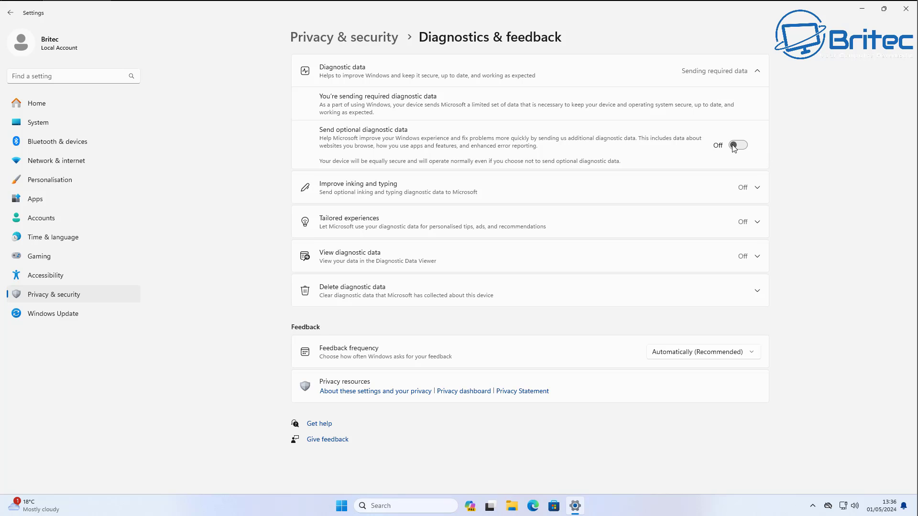
pyautogui.click(751, 355)
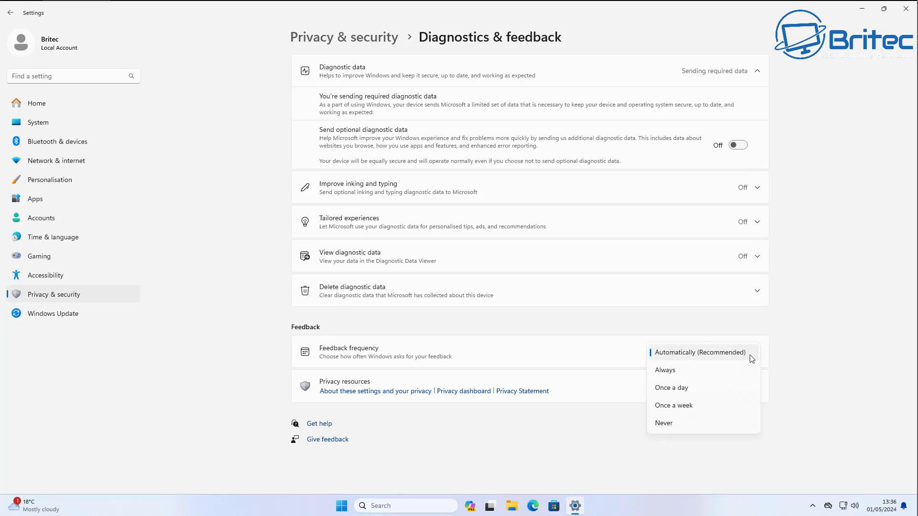
pyautogui.click(665, 427)
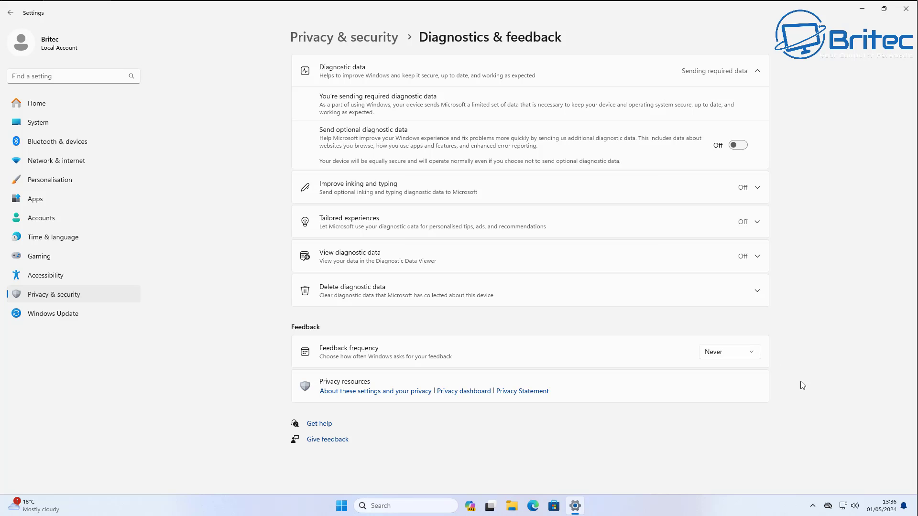
# Delete the collected diagnostic data for this device and close Settings
pyautogui.click(763, 292)
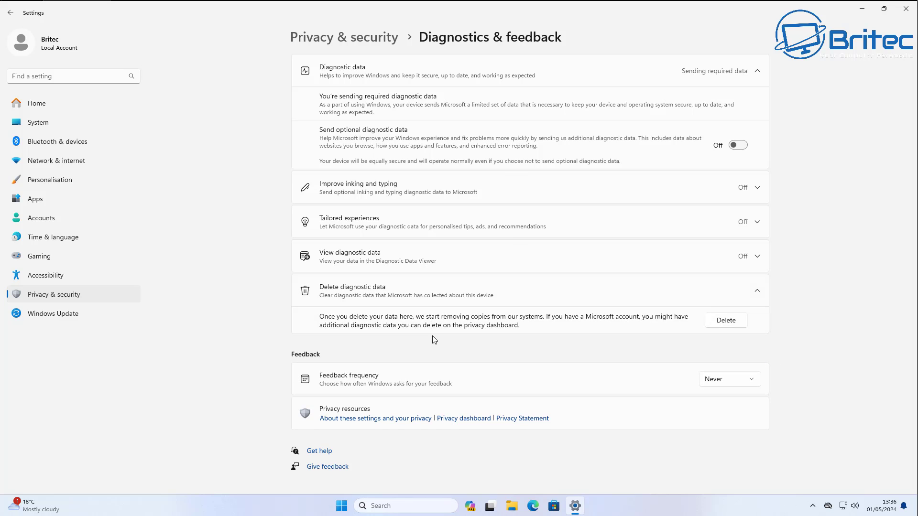
pyautogui.click(740, 322)
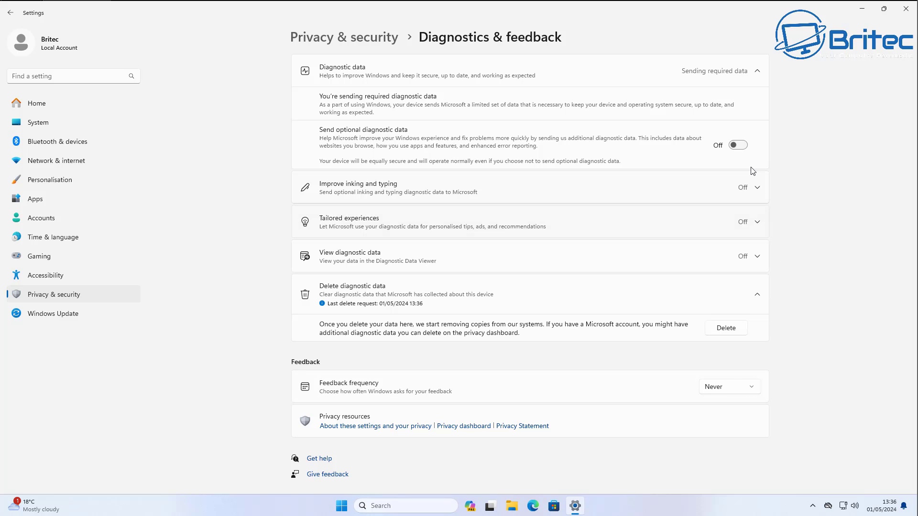
pyautogui.click(762, 72)
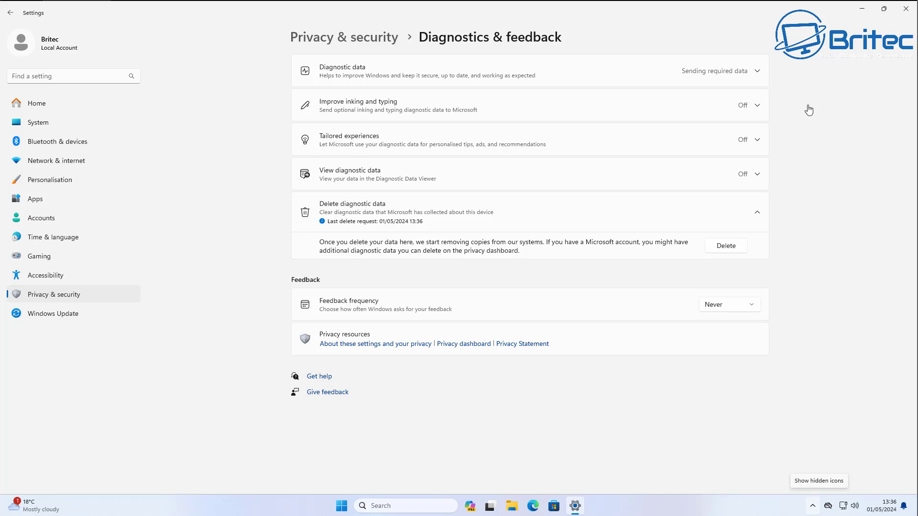
pyautogui.click(908, 13)
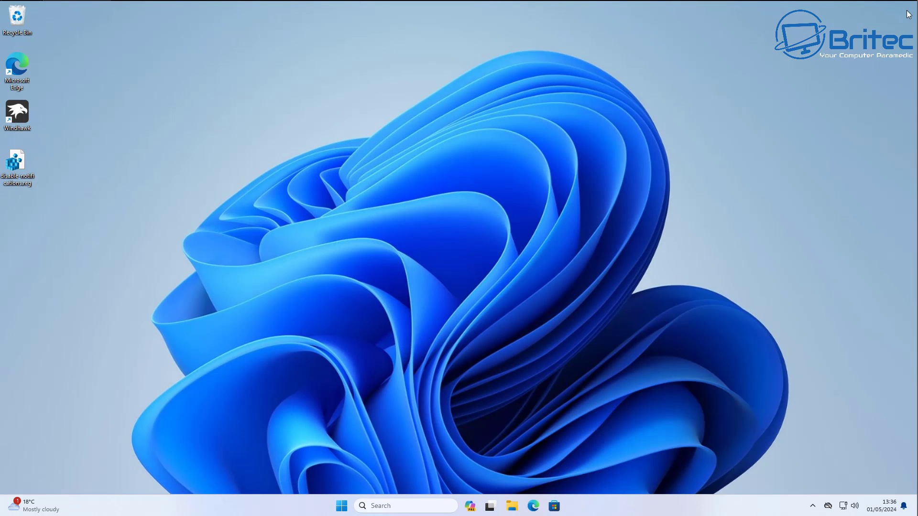
# In Taskbar settings, set Search to 'Search icon only' and switch Copilot and Widgets off
pyautogui.rightClick(318, 505)
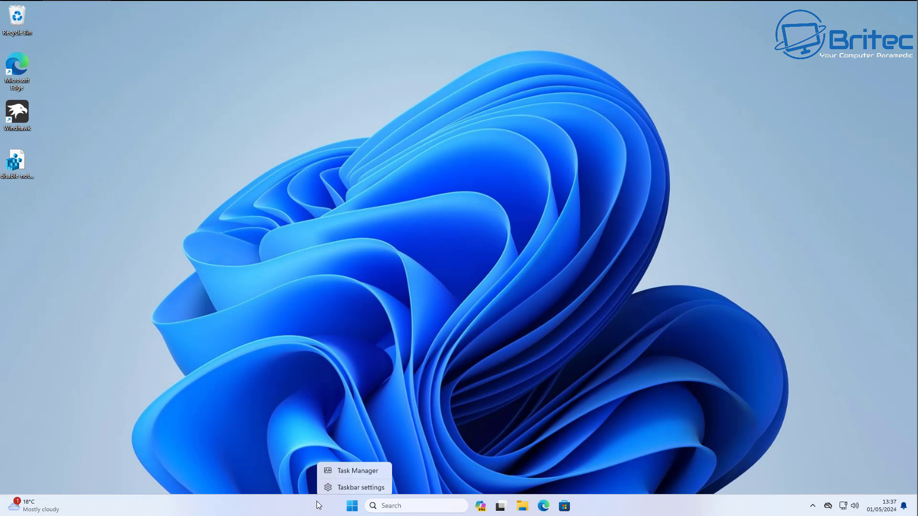
pyautogui.click(350, 487)
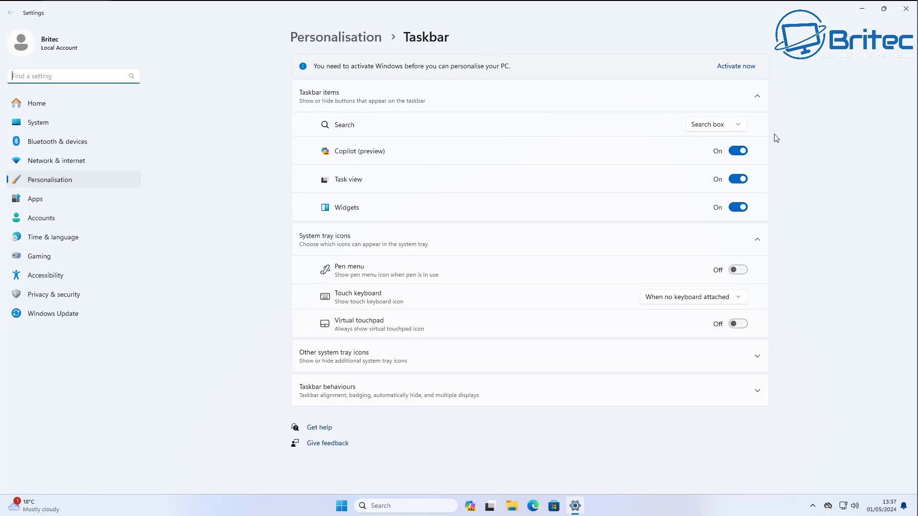
pyautogui.click(742, 127)
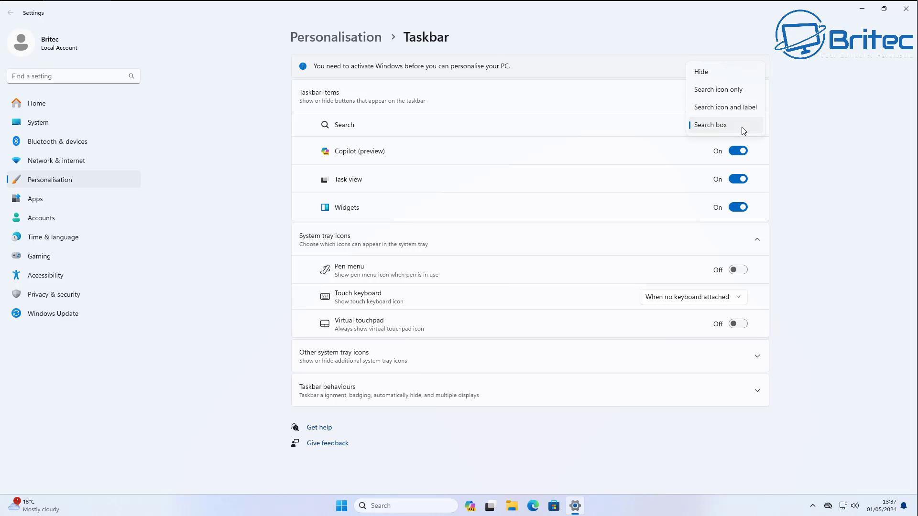
pyautogui.click(732, 90)
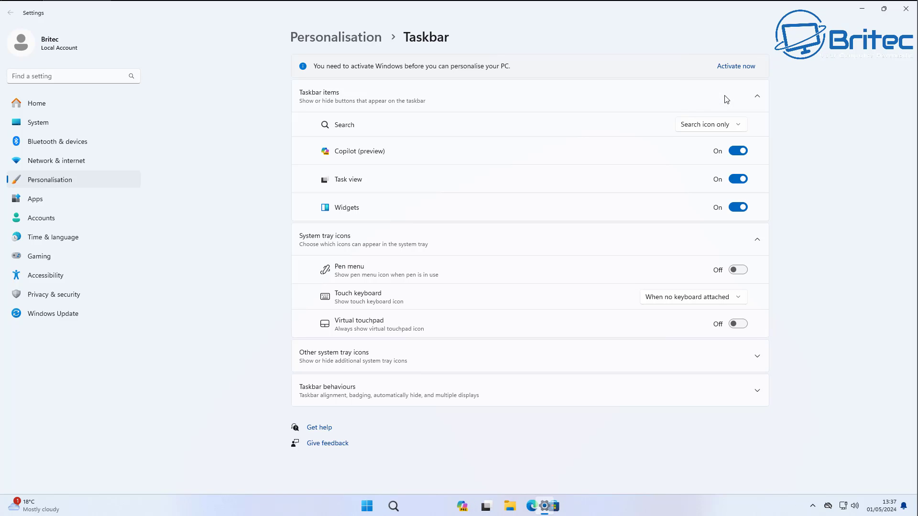
pyautogui.click(744, 153)
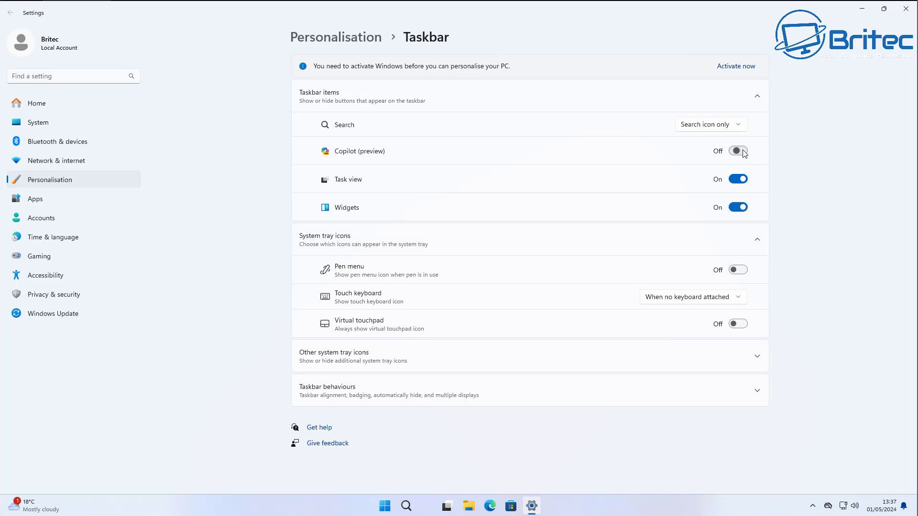
pyautogui.click(744, 209)
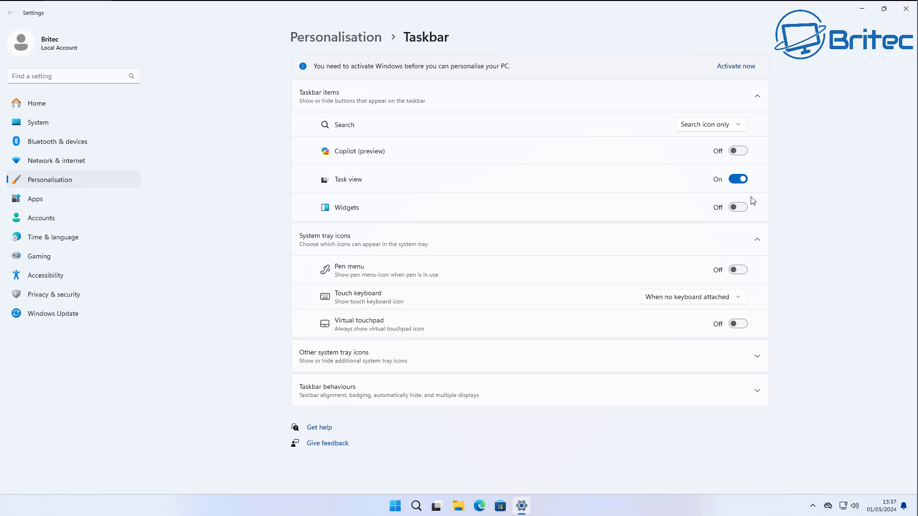
# Turn off the Microsoft Start feed, switch taskbar Widgets off, and close Settings
pyautogui.click(755, 400)
pyautogui.scroll(-5, 794, 368)
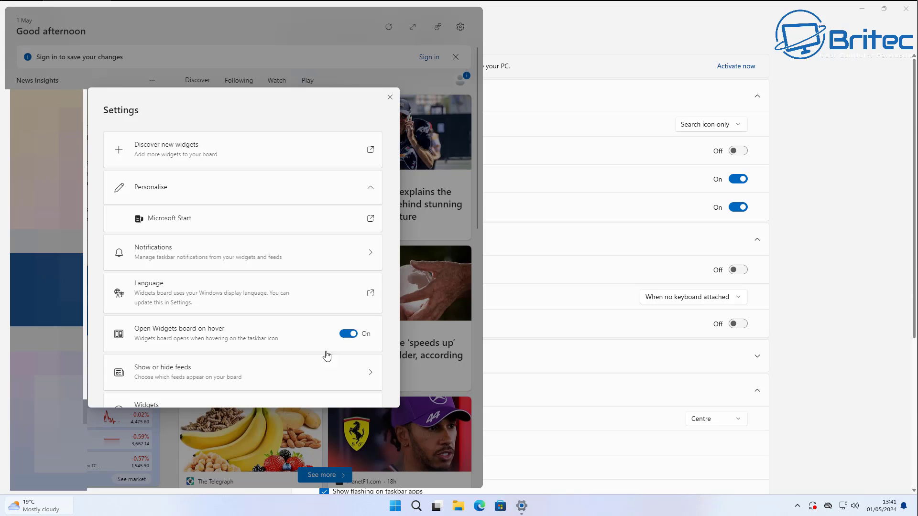
pyautogui.click(353, 376)
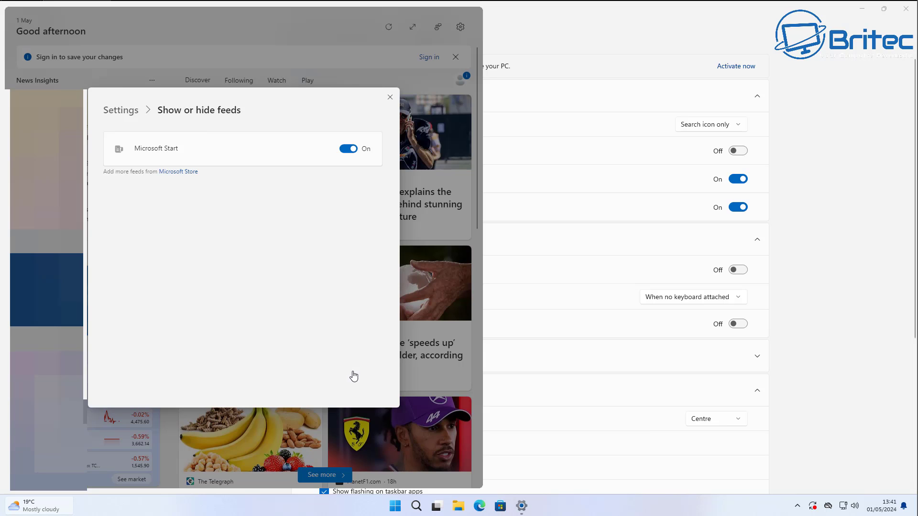
pyautogui.click(351, 149)
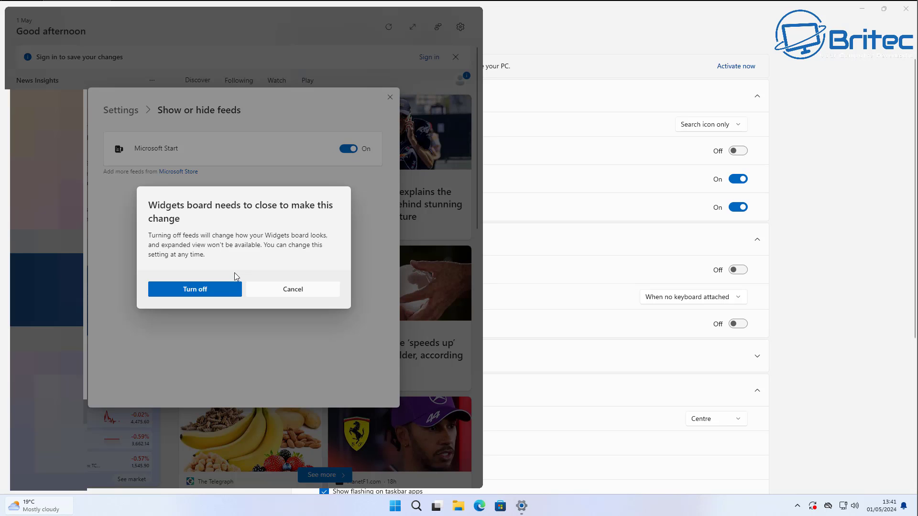
pyautogui.click(206, 289)
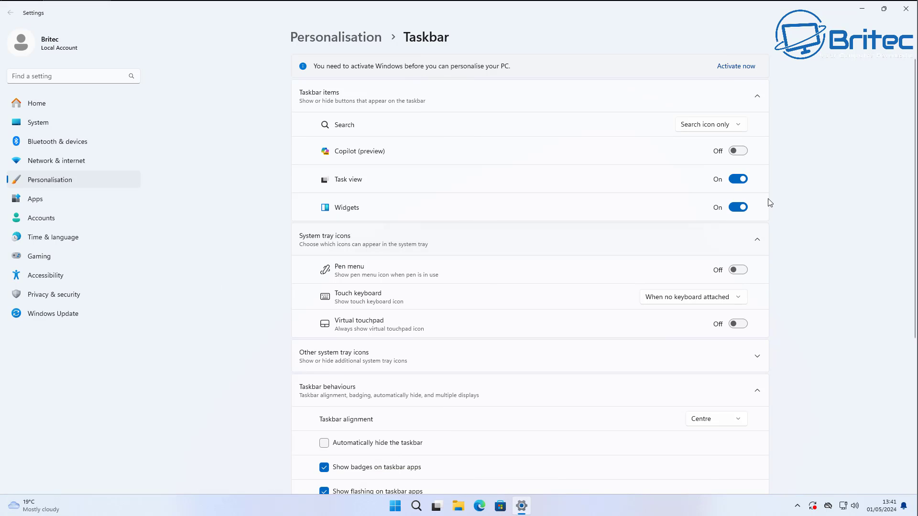
pyautogui.click(745, 206)
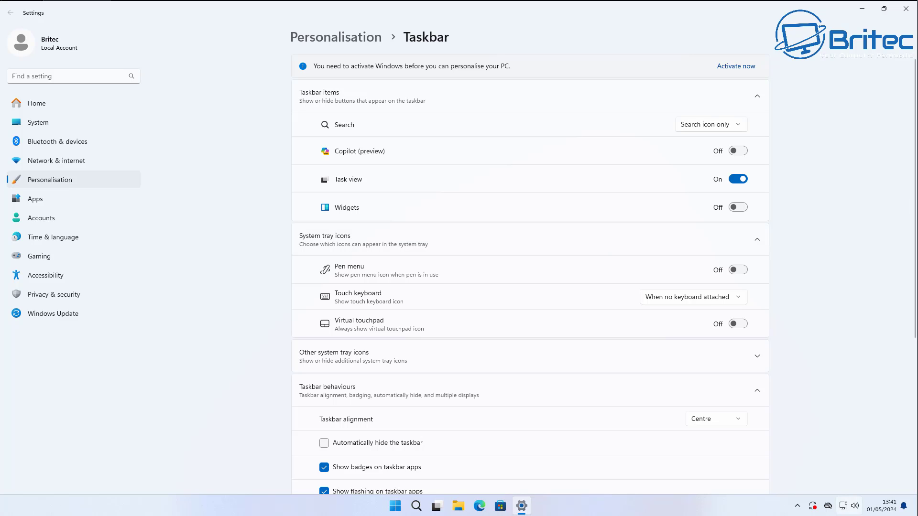
pyautogui.click(906, 9)
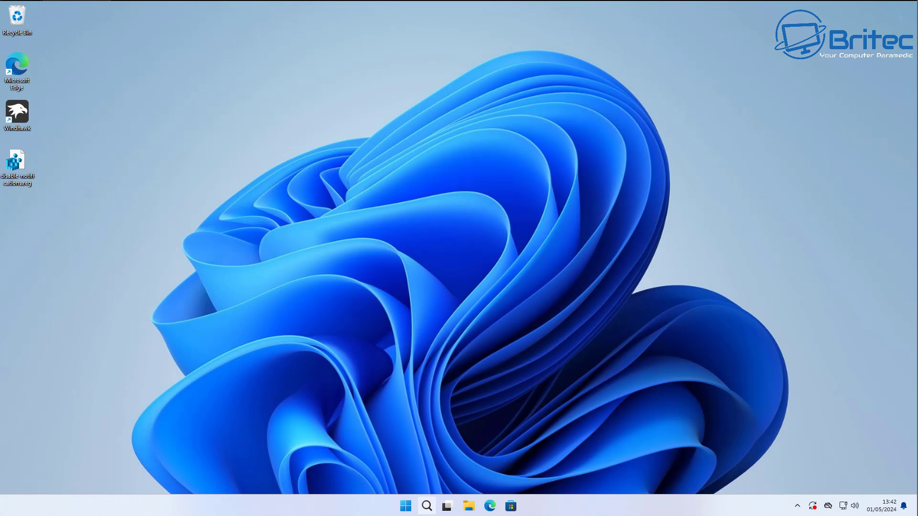
# Uninstall Spotify and unpin Grammarly and Luminar Neo from the Start menu
pyautogui.click(403, 505)
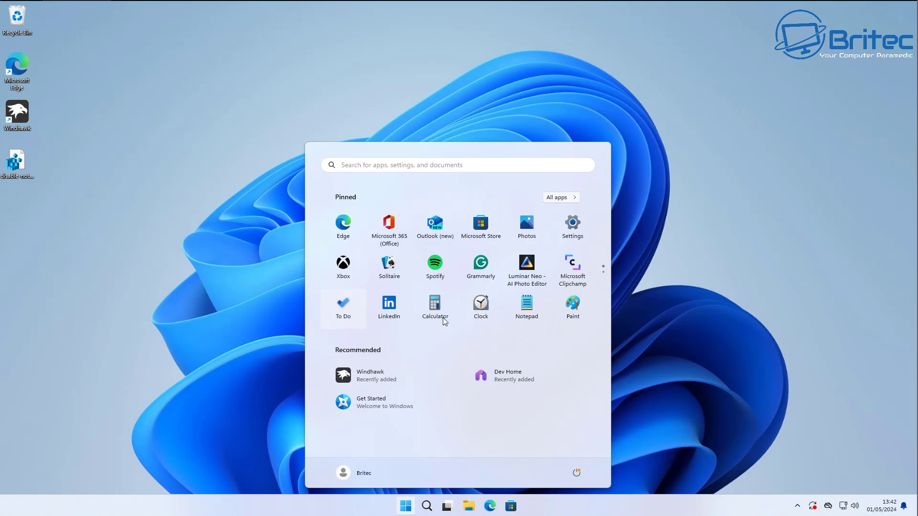
pyautogui.click(435, 269)
pyautogui.rightClick(435, 269)
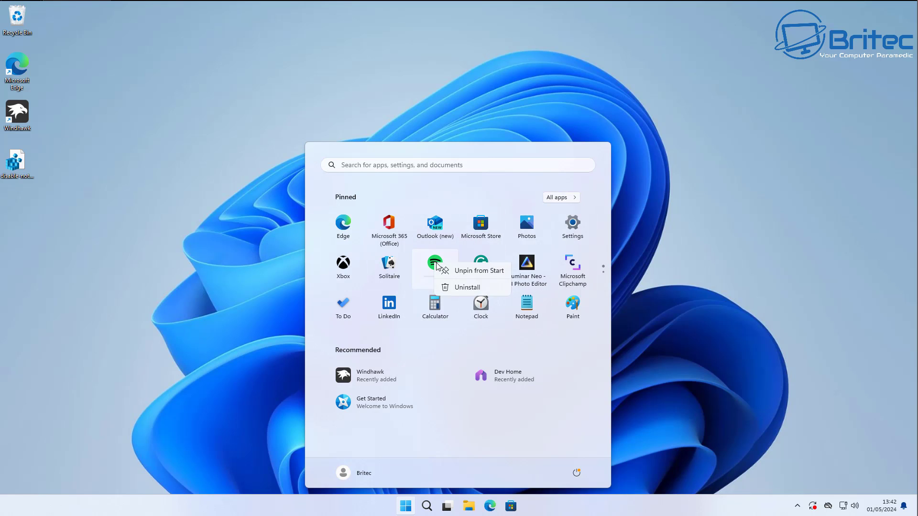
pyautogui.click(471, 304)
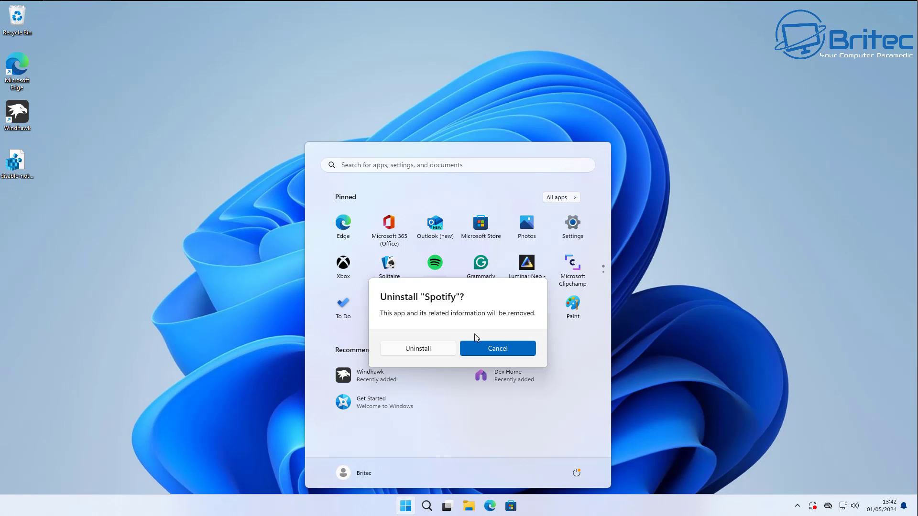
pyautogui.click(428, 354)
pyautogui.rightClick(436, 266)
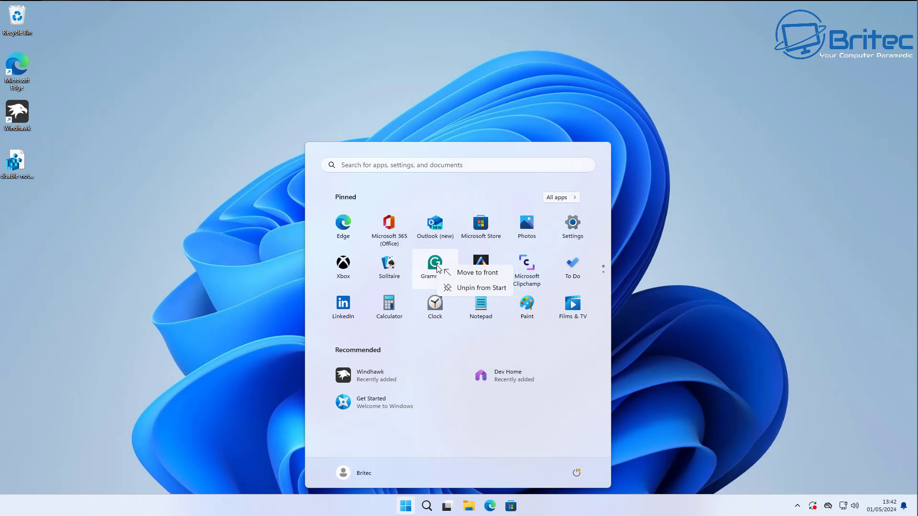
pyautogui.click(467, 290)
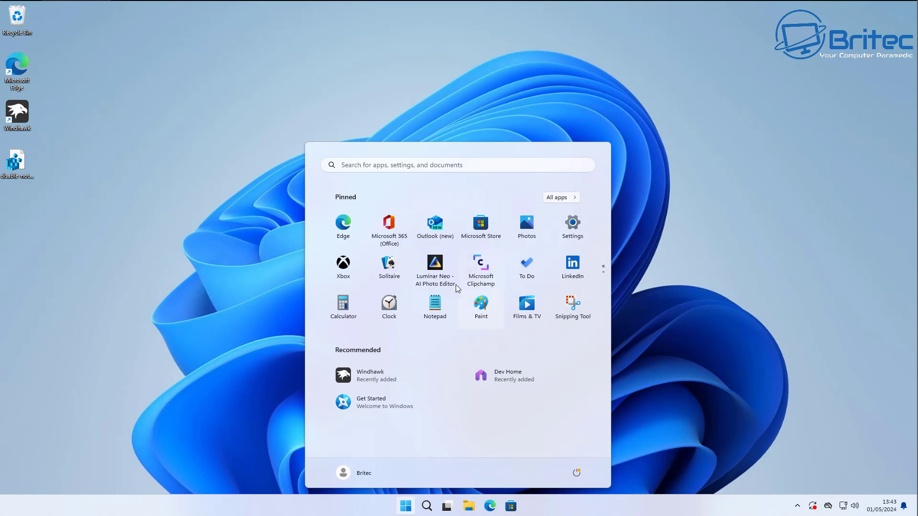
pyautogui.rightClick(434, 266)
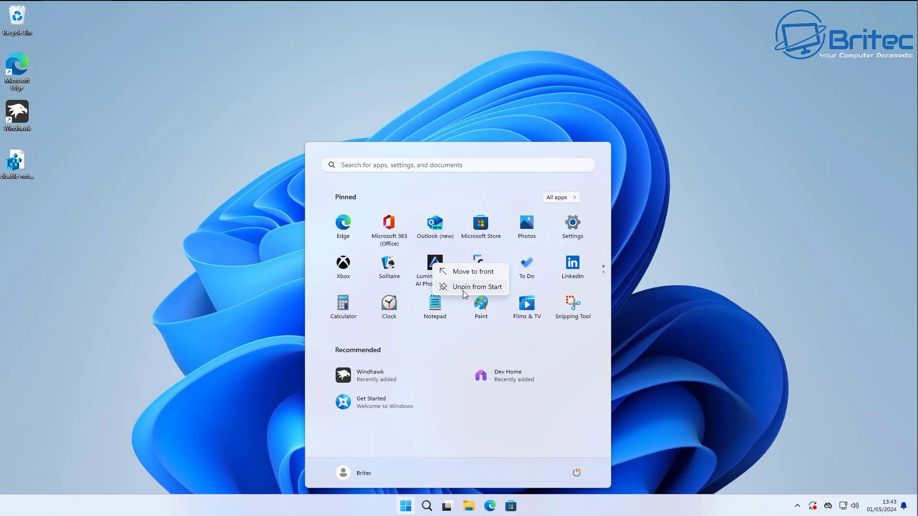
pyautogui.click(465, 289)
# Uninstall Microsoft Clipchamp, Microsoft To Do and LinkedIn from their Start tiles
pyautogui.rightClick(441, 272)
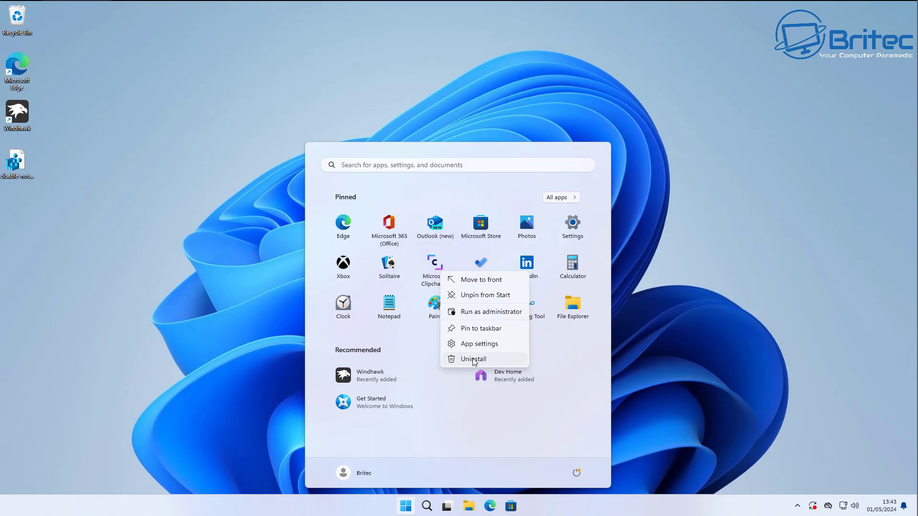
pyautogui.click(473, 359)
pyautogui.click(418, 350)
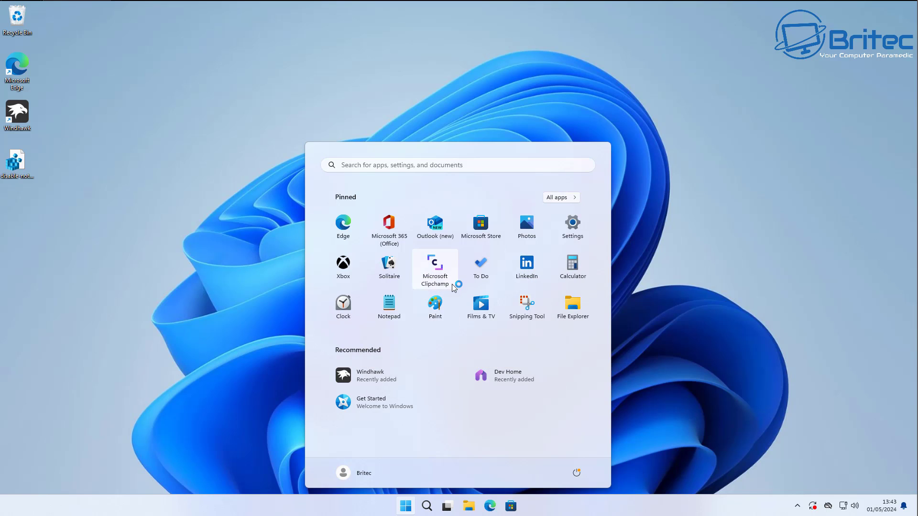
pyautogui.rightClick(441, 268)
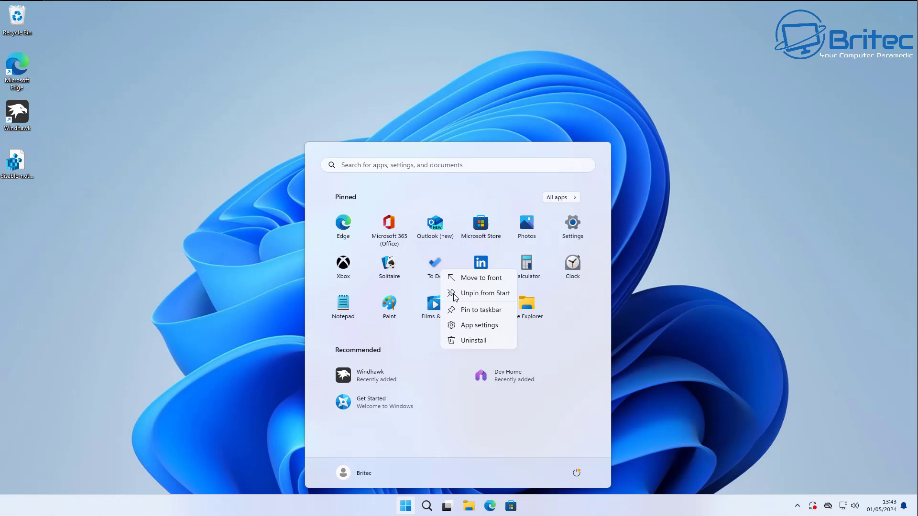
pyautogui.click(471, 342)
pyautogui.click(410, 344)
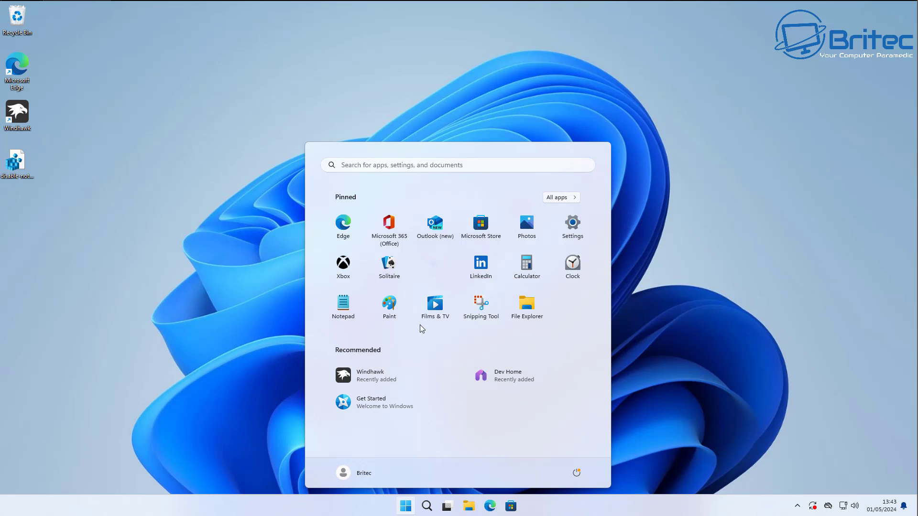
pyautogui.rightClick(438, 264)
pyautogui.click(455, 303)
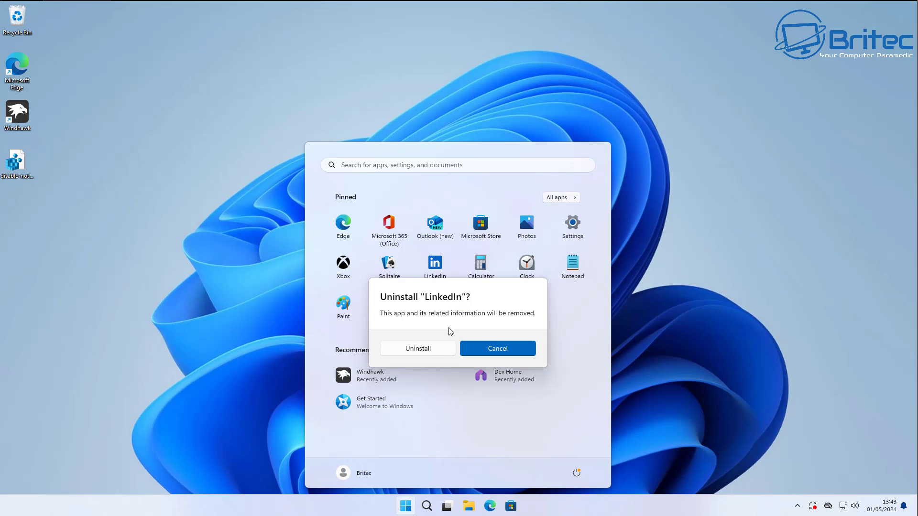
pyautogui.click(425, 349)
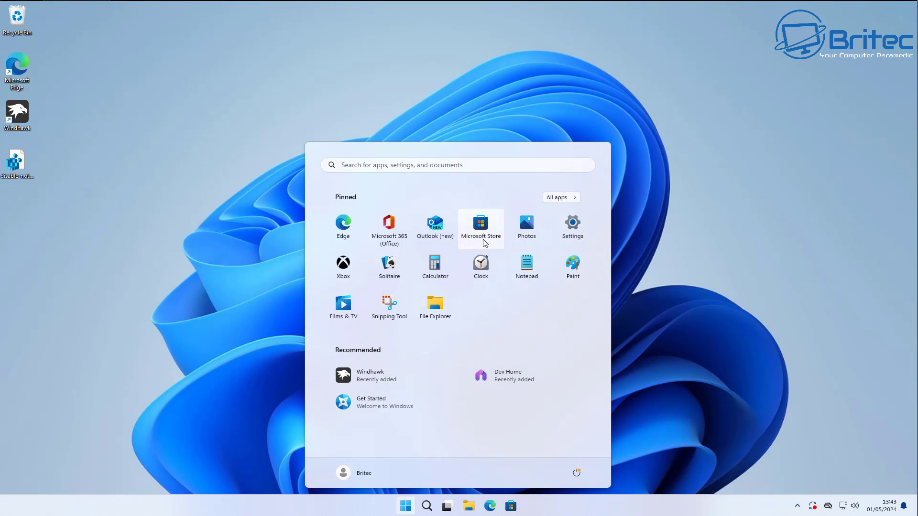
# Uninstall Outlook (new) and Microsoft 365 (Office) from the Start menu
pyautogui.rightClick(426, 222)
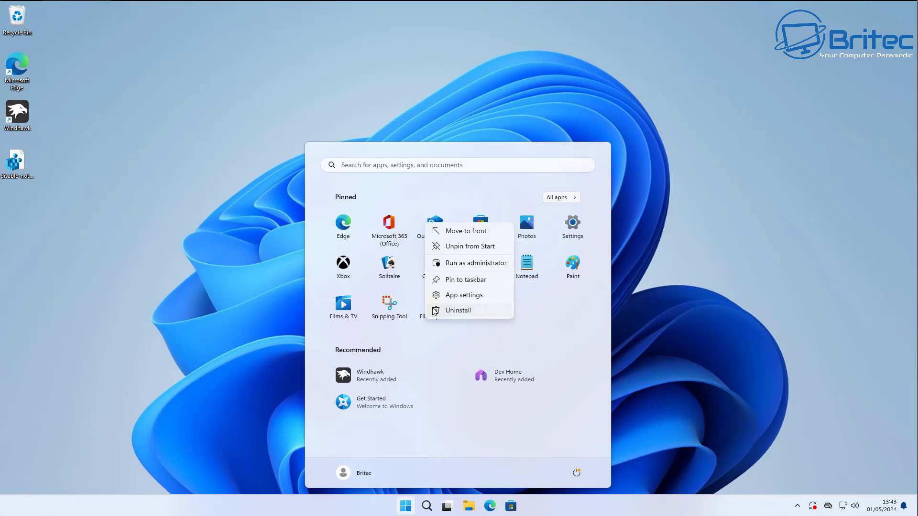
pyautogui.click(435, 310)
pyautogui.click(433, 351)
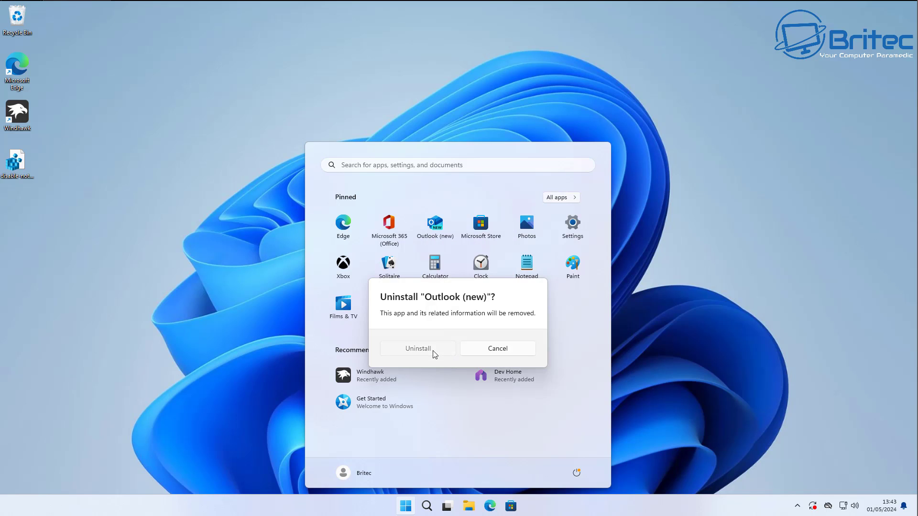
pyautogui.rightClick(382, 234)
pyautogui.click(418, 312)
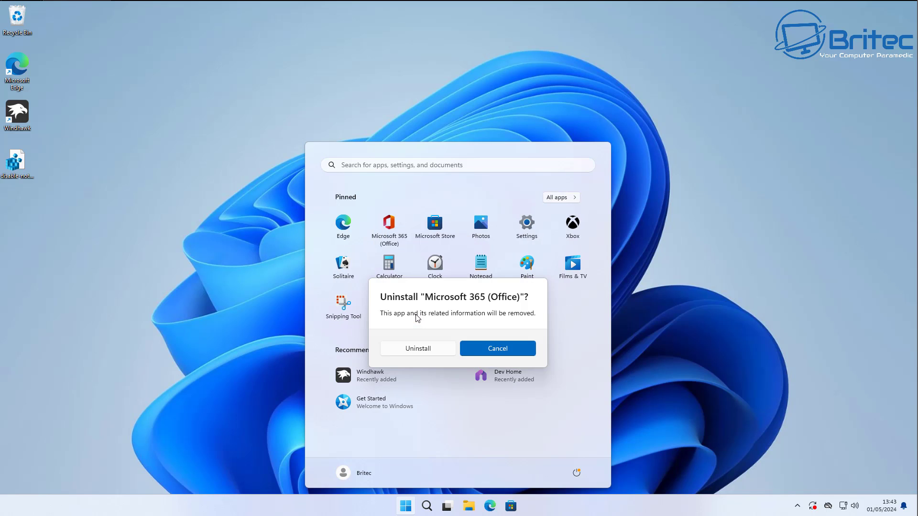
pyautogui.click(432, 353)
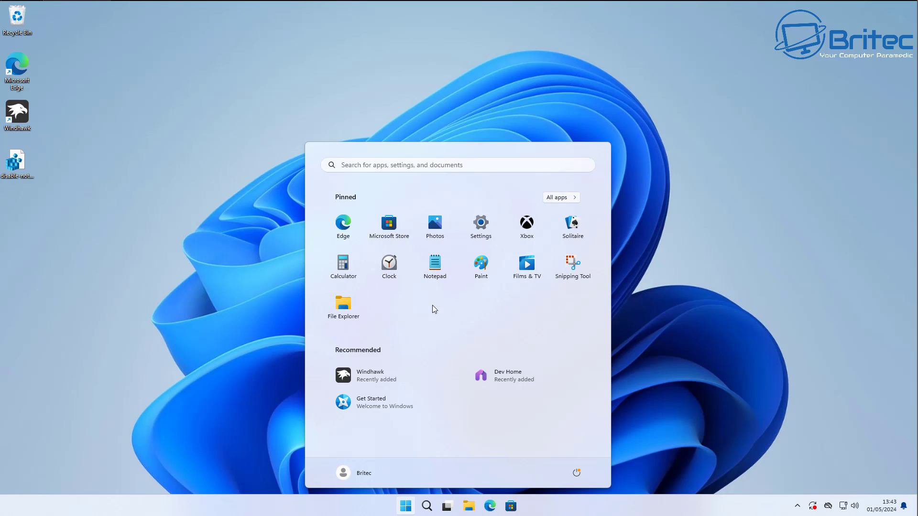
# Remove Dev Home and Get Started from the Recommended list
pyautogui.rightClick(513, 372)
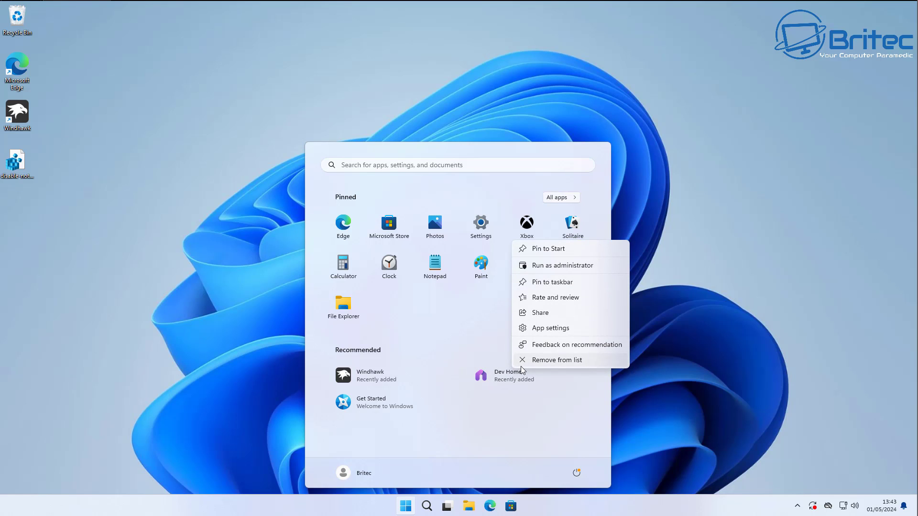
pyautogui.click(535, 362)
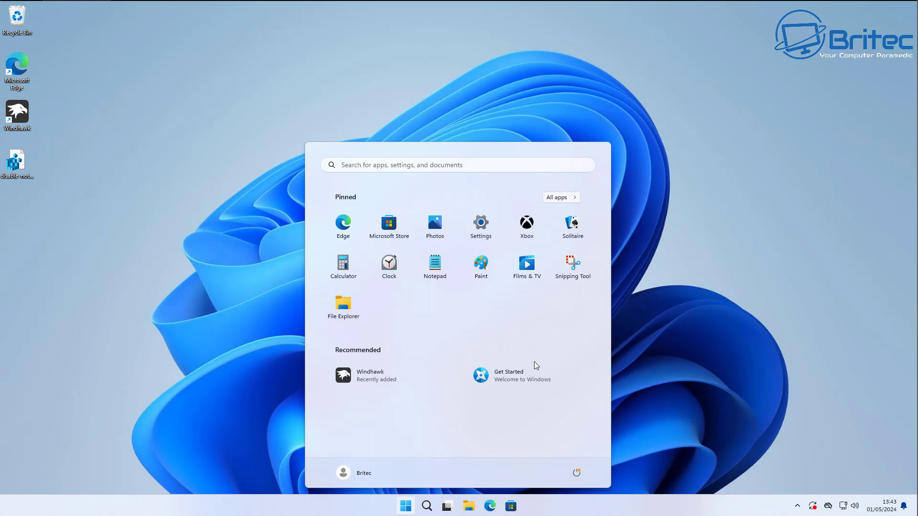
pyautogui.rightClick(508, 380)
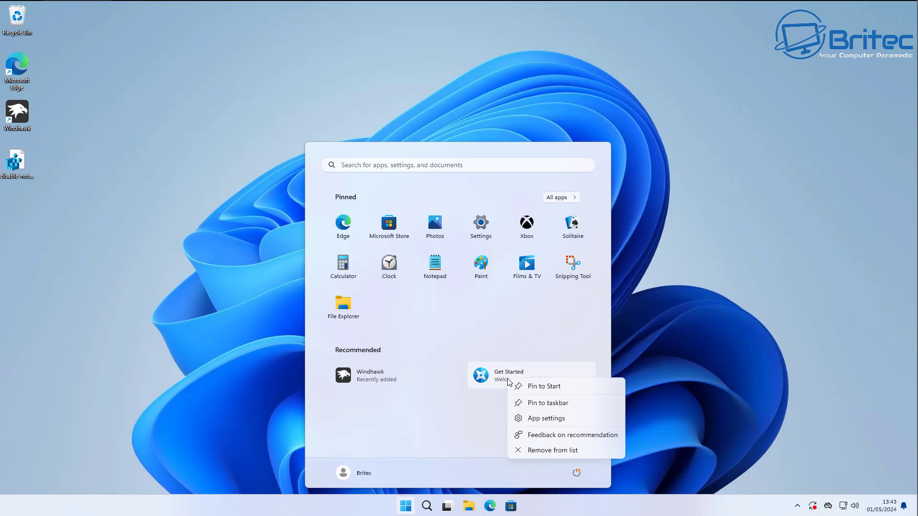
pyautogui.click(540, 451)
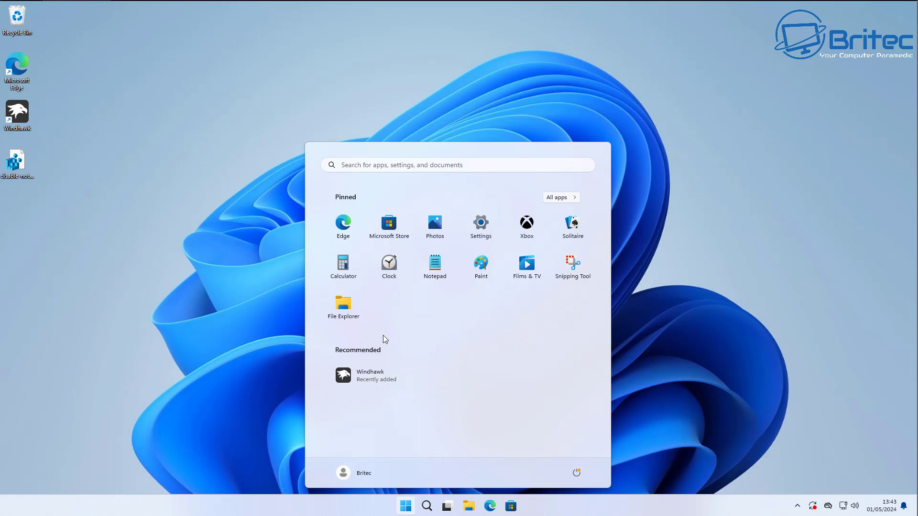
# From All apps, uninstall Cortana, Calendar and Feedback Hub
pyautogui.click(559, 198)
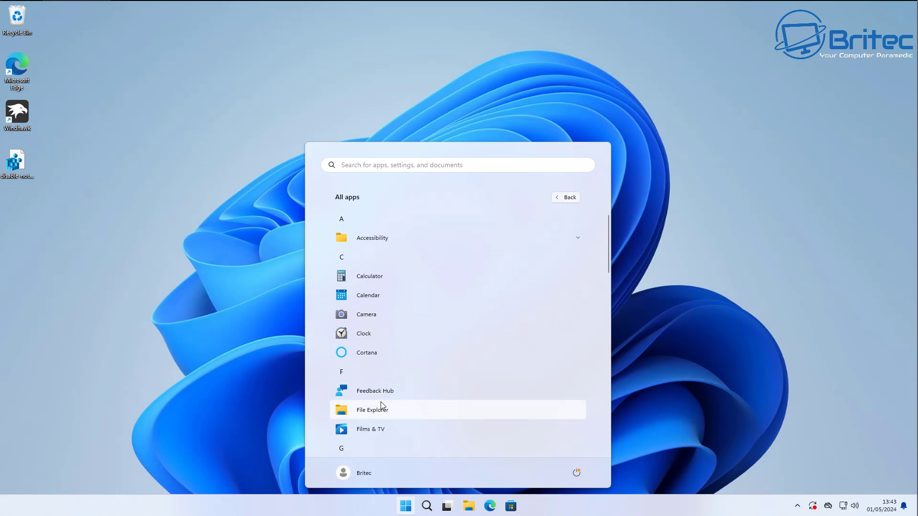
pyautogui.rightClick(375, 355)
pyautogui.click(407, 392)
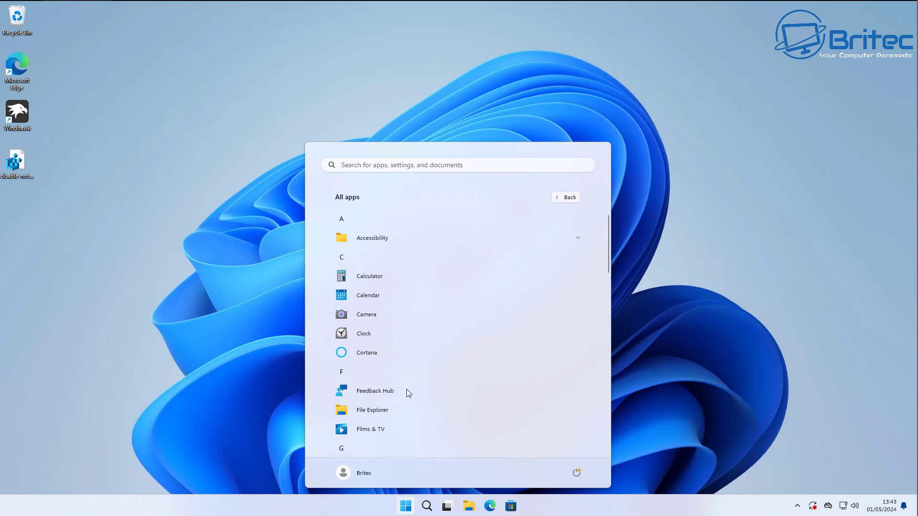
pyautogui.click(500, 319)
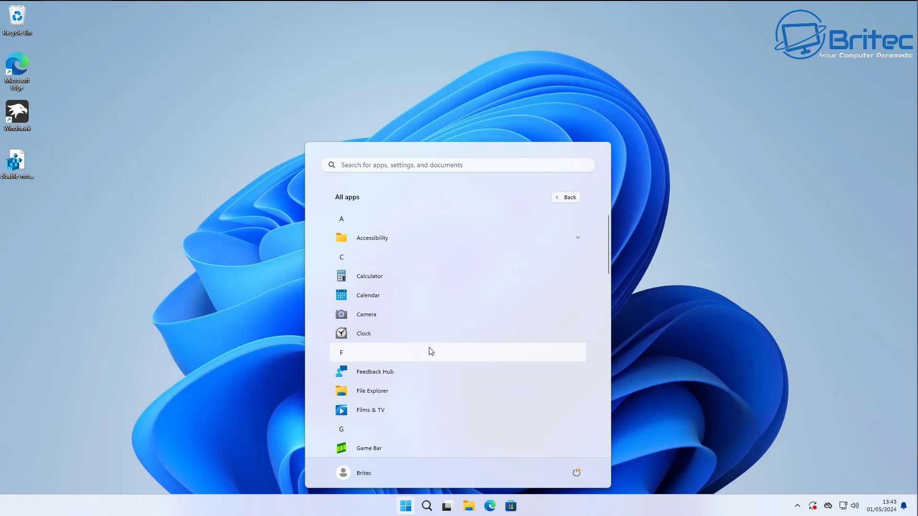
pyautogui.scroll(-1, 415, 311)
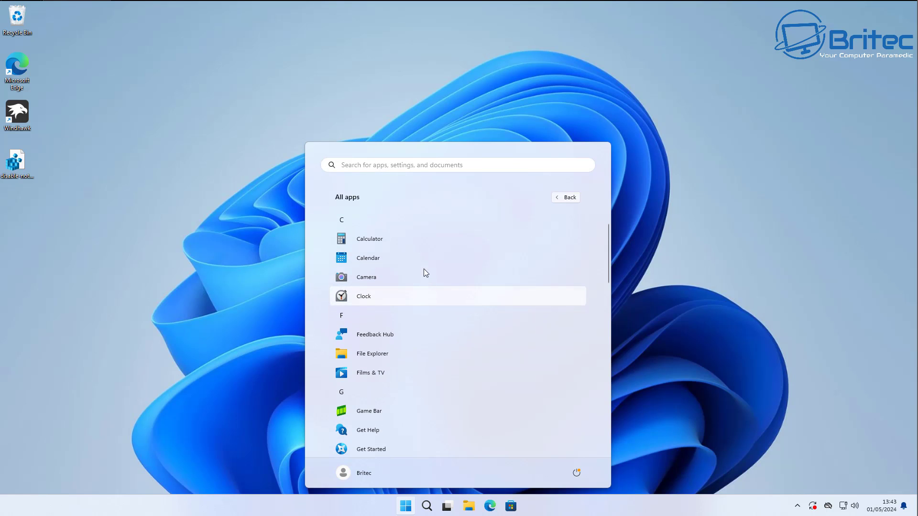
pyautogui.rightClick(422, 261)
pyautogui.click(449, 299)
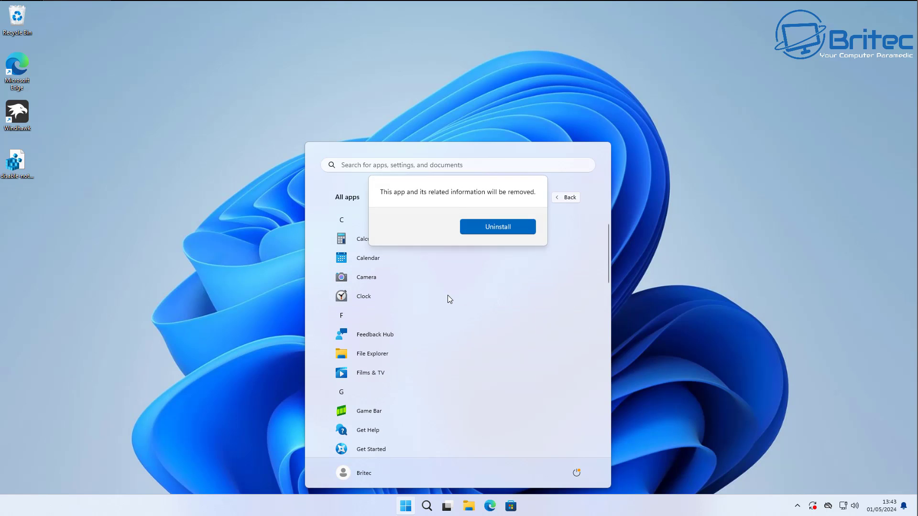
pyautogui.click(497, 224)
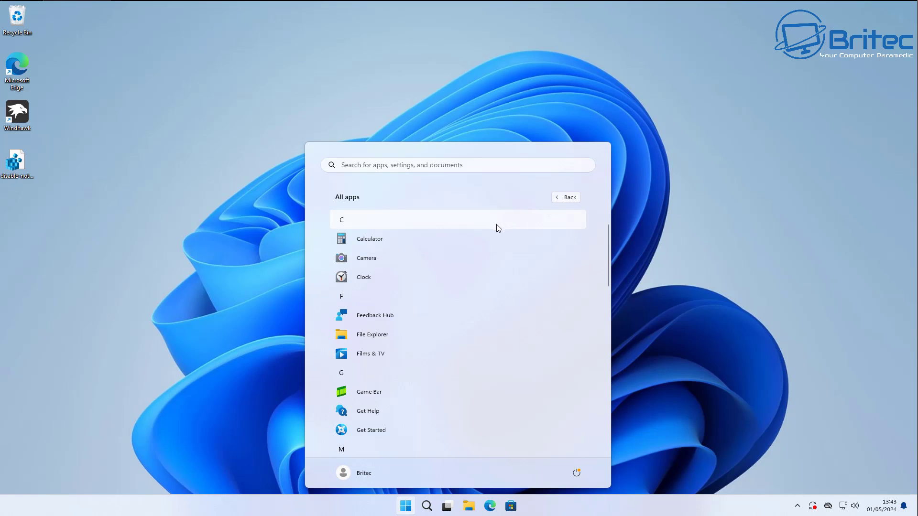
pyautogui.rightClick(430, 318)
pyautogui.click(455, 360)
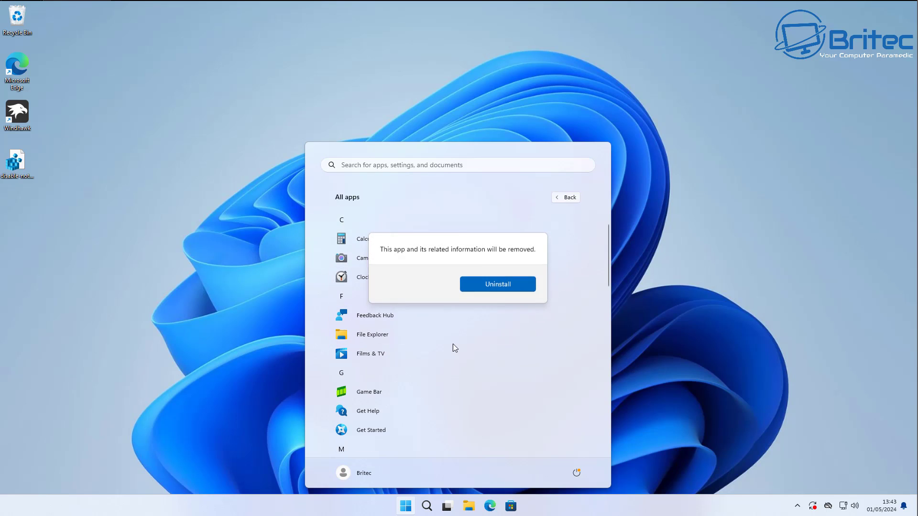
pyautogui.click(485, 284)
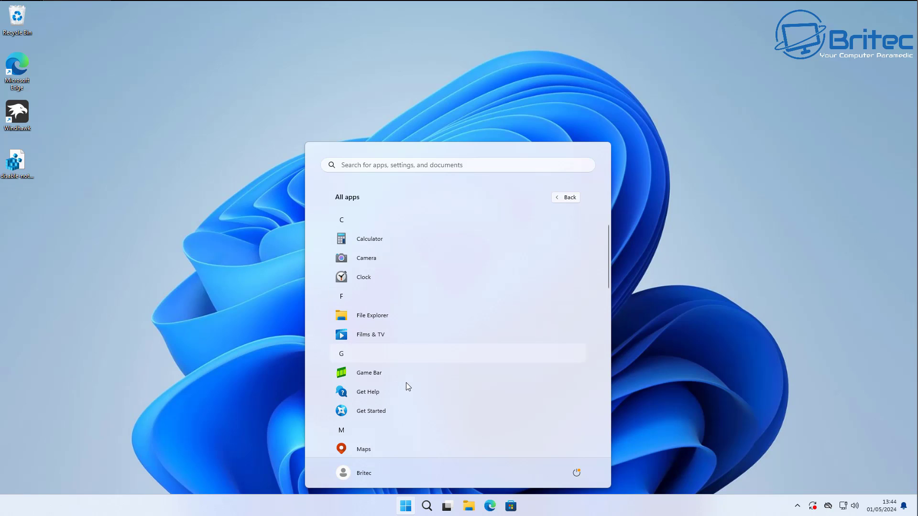
# Skip Game Bar and Get Started, and uninstall Maps
pyautogui.rightClick(410, 377)
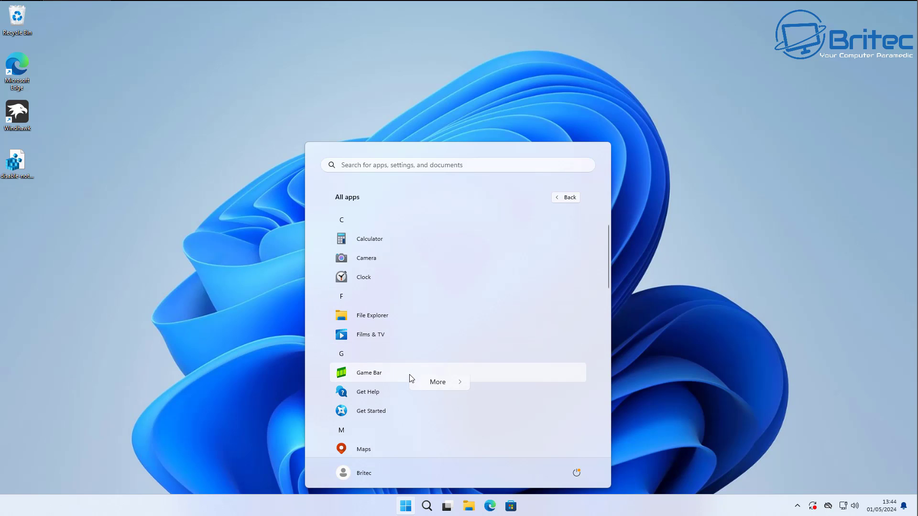
pyautogui.click(434, 337)
pyautogui.rightClick(394, 411)
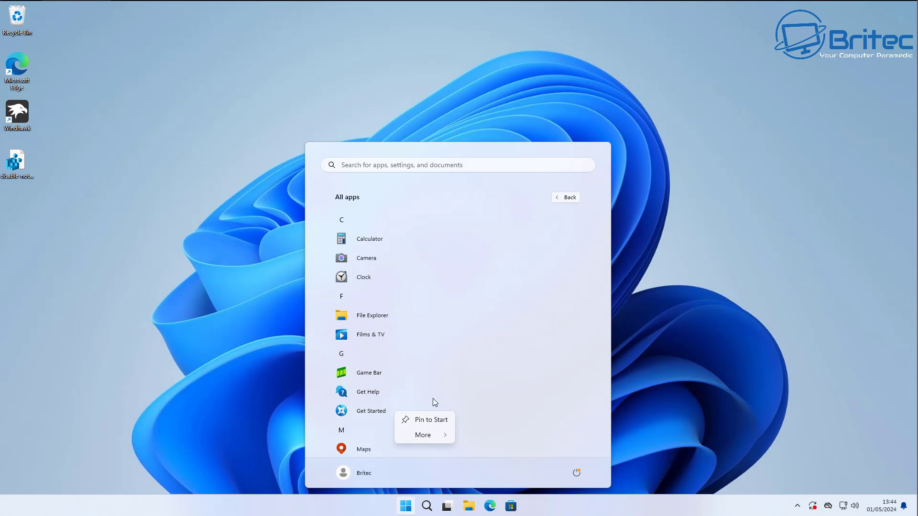
pyautogui.click(375, 438)
pyautogui.scroll(-2, 376, 430)
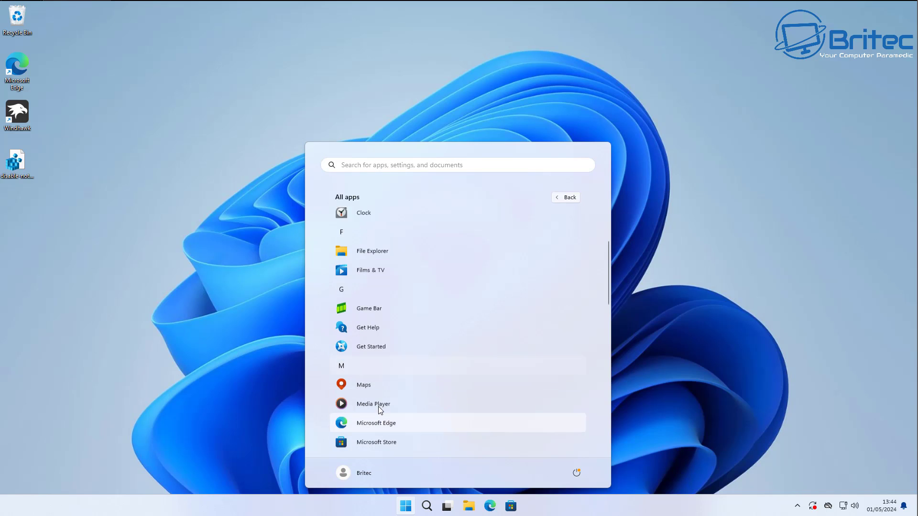
pyautogui.rightClick(394, 375)
pyautogui.click(420, 412)
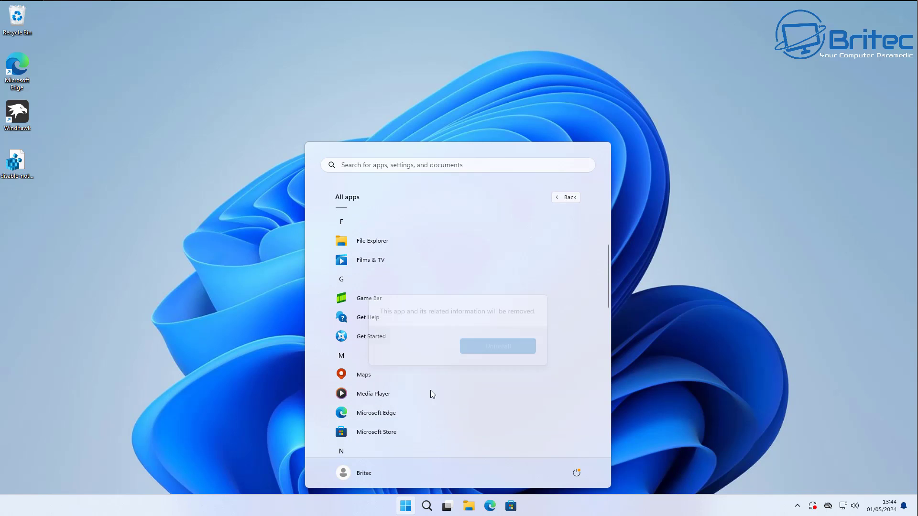
pyautogui.click(477, 342)
# Uninstall the News app and download the free portable Revo Uninstaller
pyautogui.scroll(-2, 474, 349)
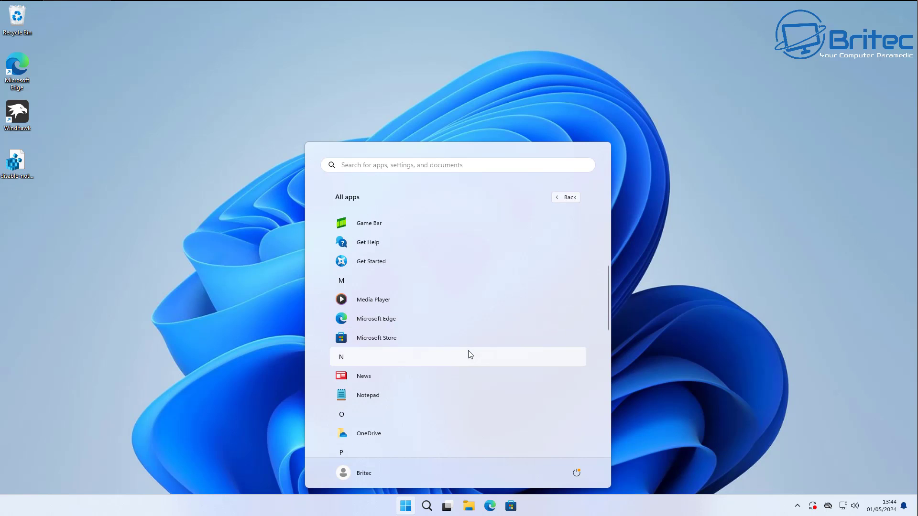
pyautogui.scroll(-2, 463, 347)
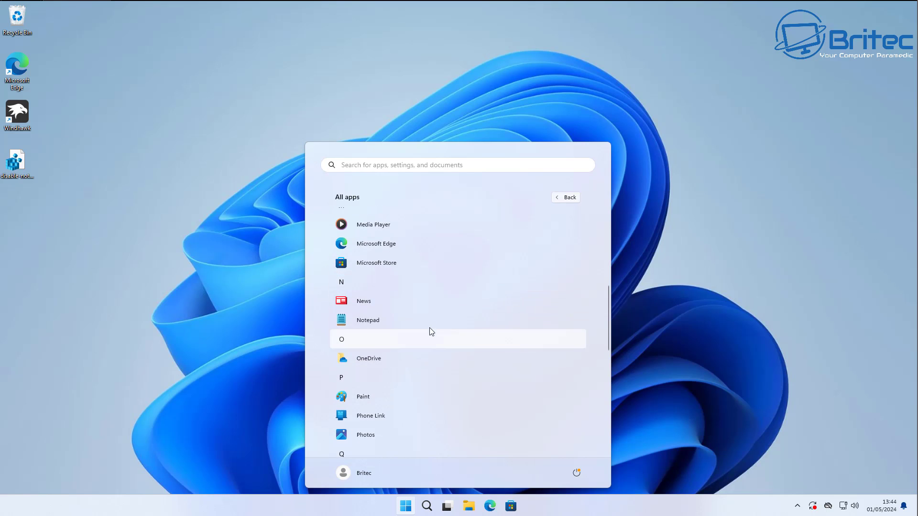
pyautogui.rightClick(433, 308)
pyautogui.click(458, 348)
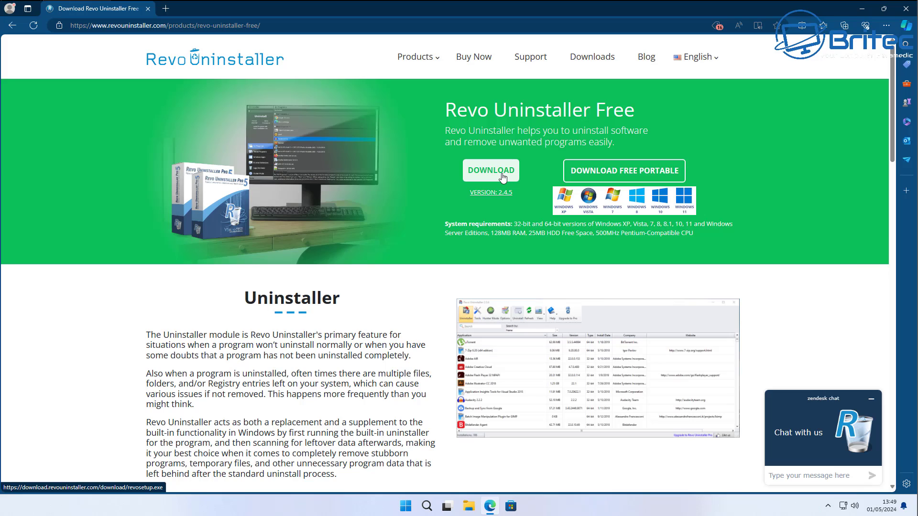
pyautogui.click(601, 181)
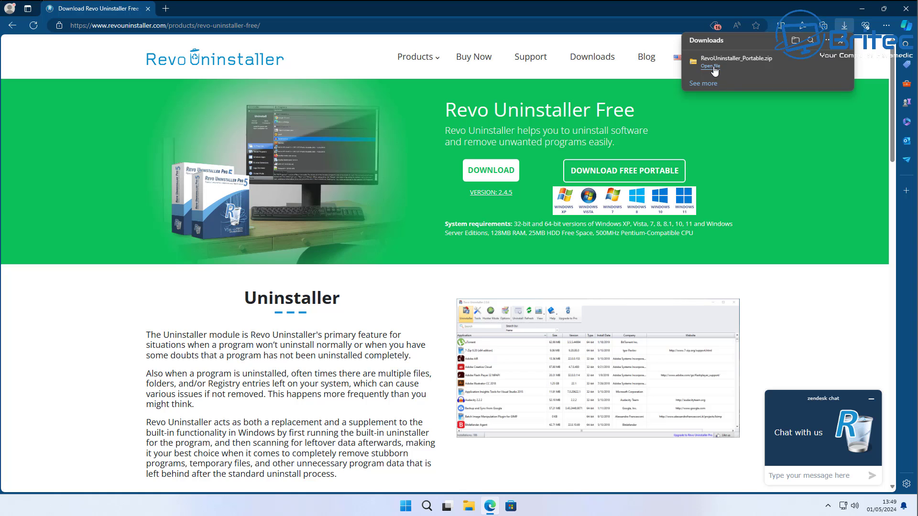
# Extract the RevoUninstaller_Portable folder from the zip to the desktop and launch RevoUPort.exe
pyautogui.click(711, 66)
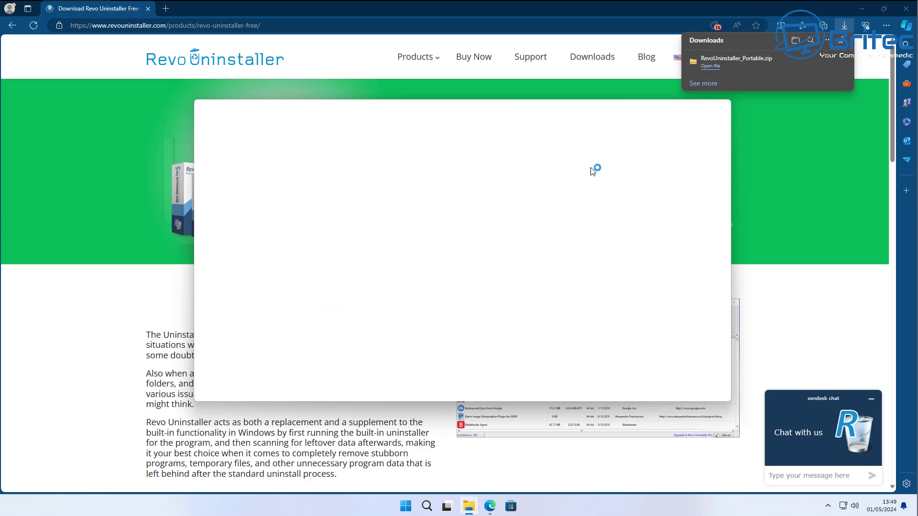
pyautogui.click(860, 10)
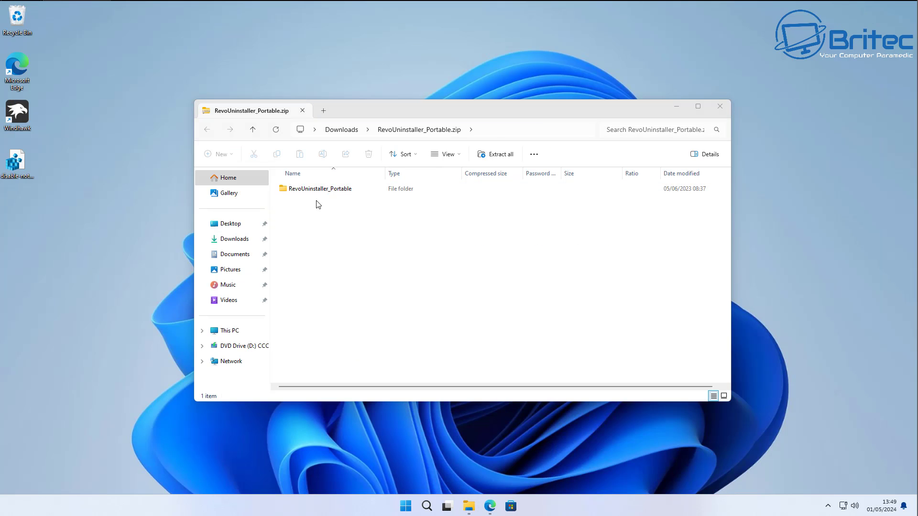
pyautogui.click(304, 190)
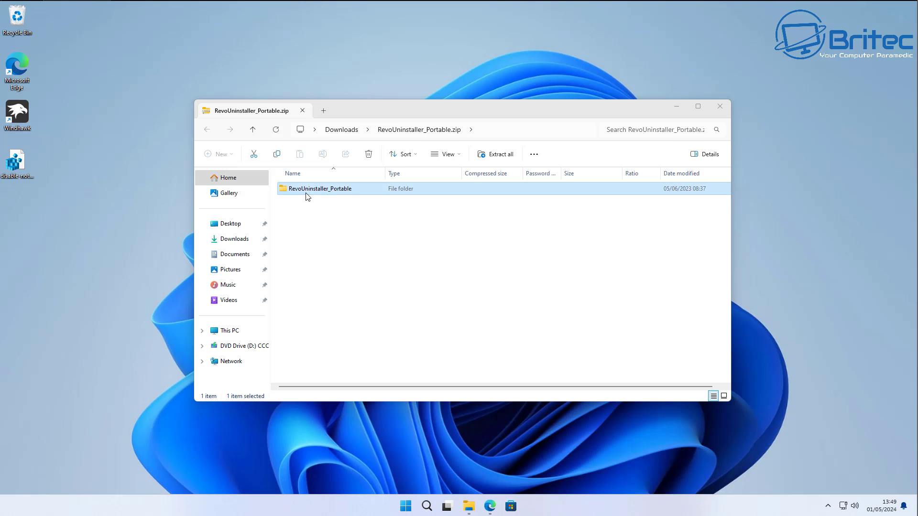
pyautogui.click(419, 80)
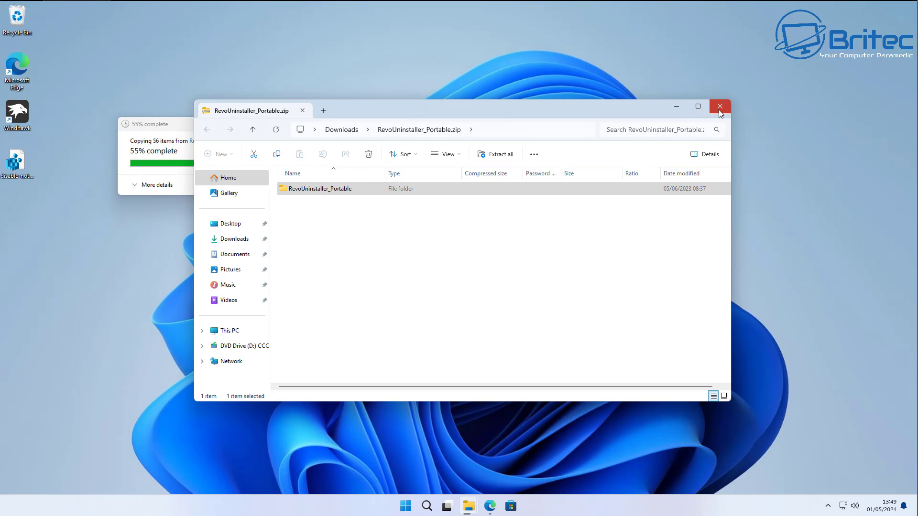
pyautogui.click(720, 109)
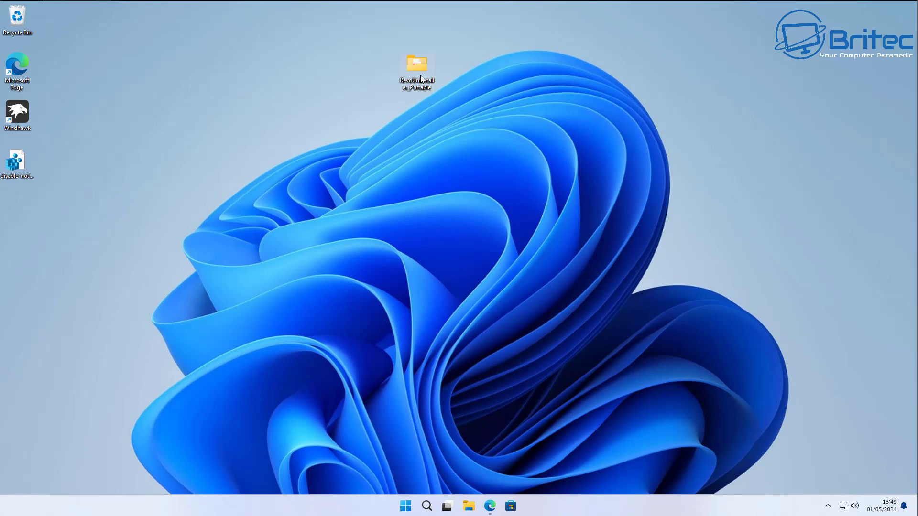
pyautogui.doubleClick(420, 75)
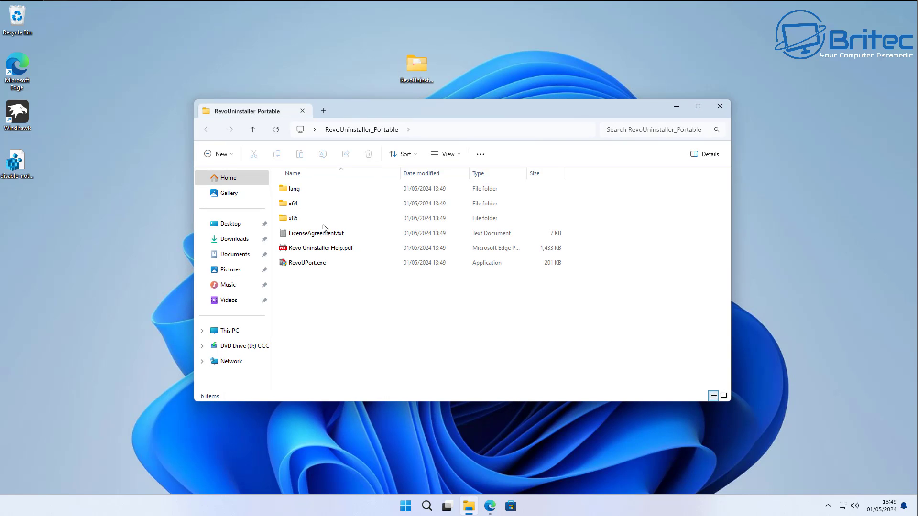
pyautogui.doubleClick(309, 264)
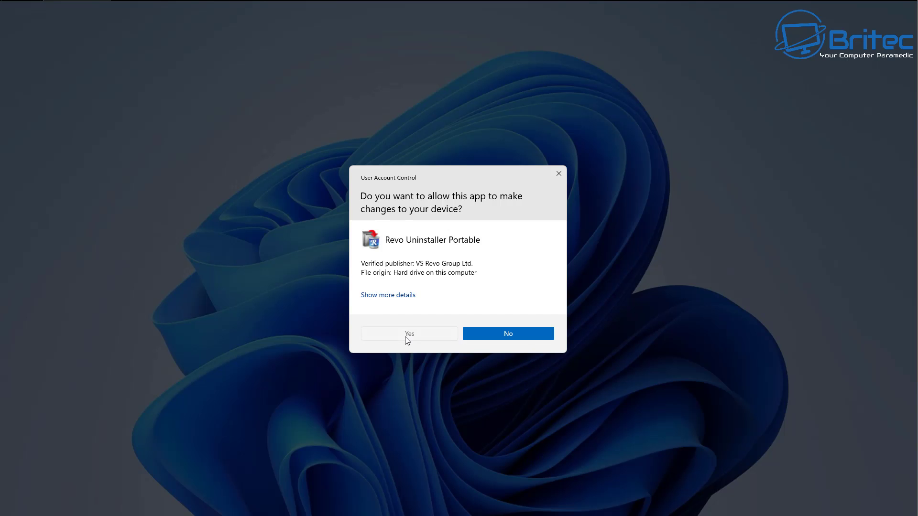
# Start Revo Uninstaller and uninstall Get Help, deleting all its leftover registry items
pyautogui.click(406, 338)
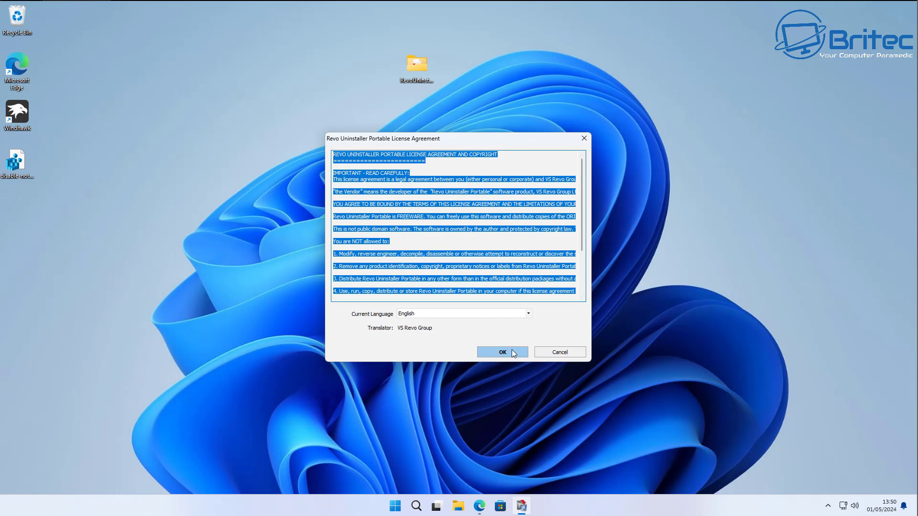
pyautogui.click(501, 352)
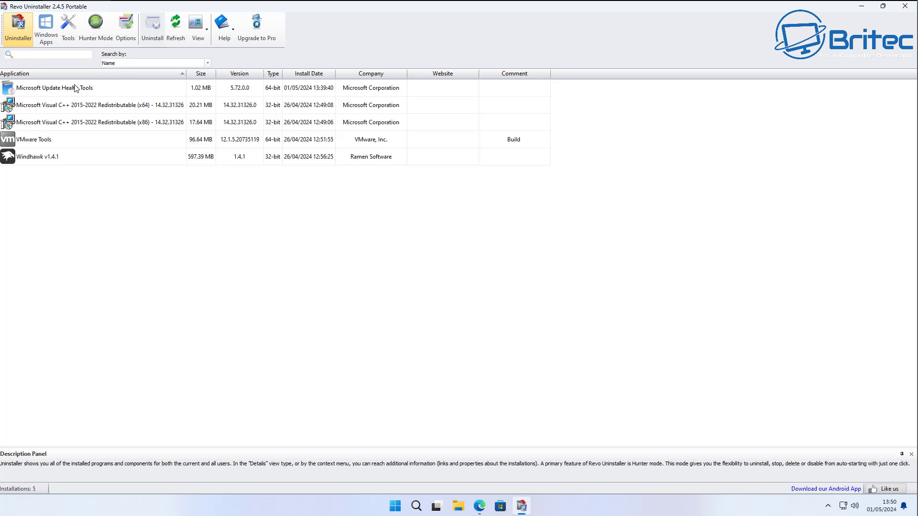
pyautogui.click(50, 33)
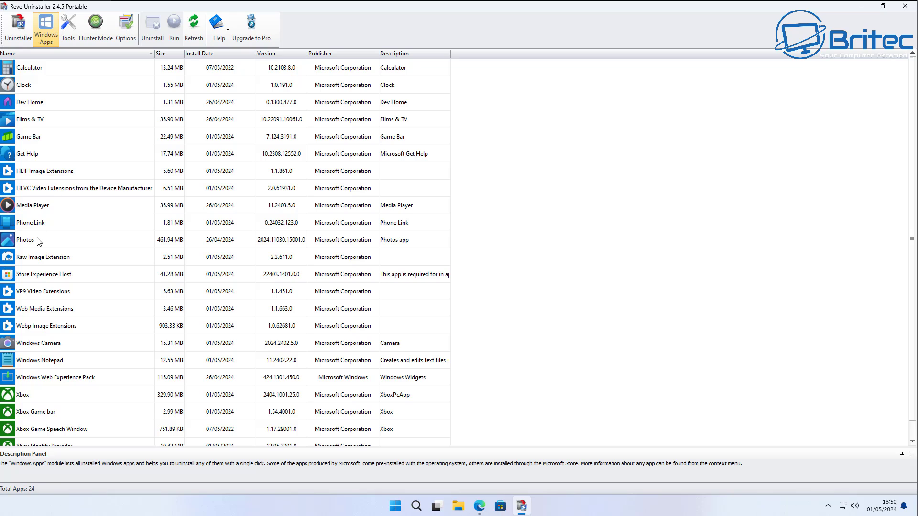
pyautogui.click(36, 156)
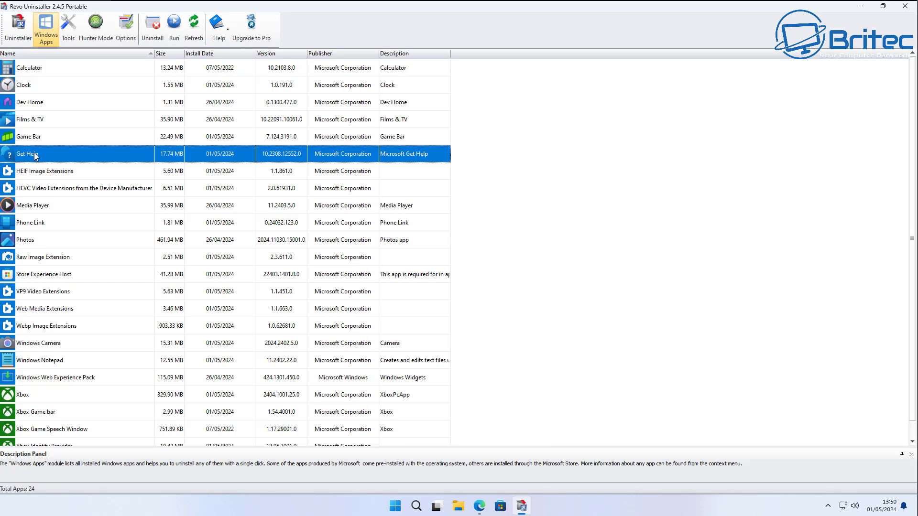
pyautogui.click(153, 28)
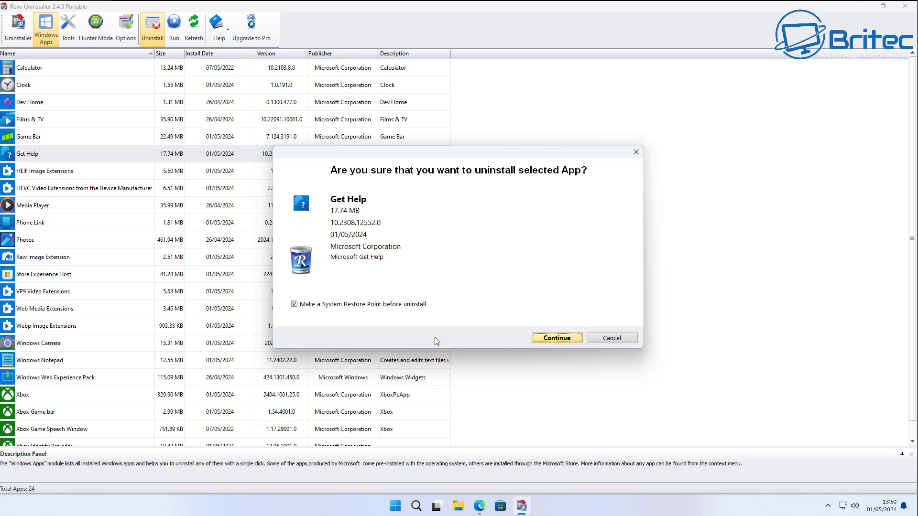
pyautogui.click(551, 342)
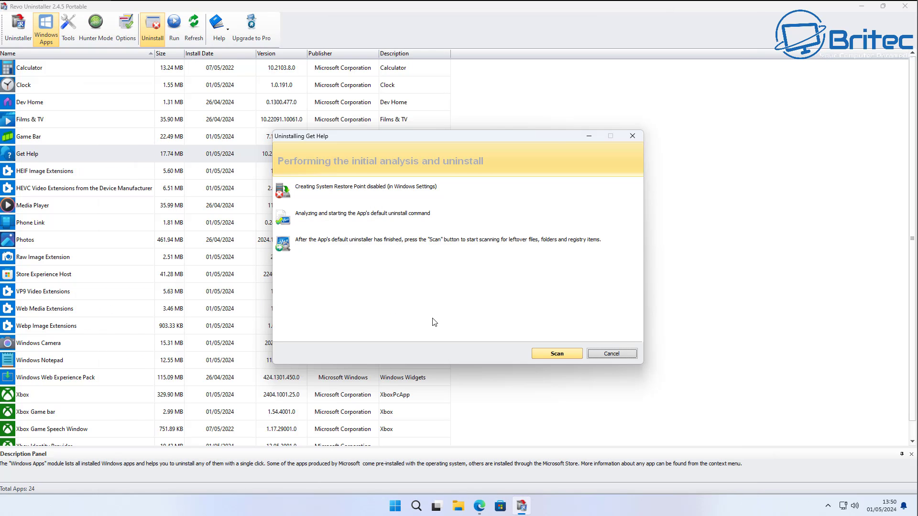
pyautogui.click(556, 356)
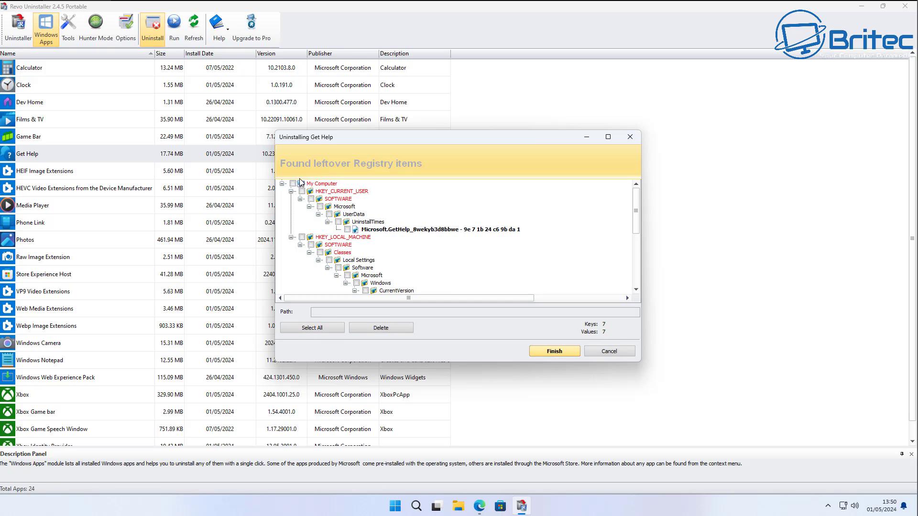
pyautogui.click(293, 184)
pyautogui.click(381, 328)
pyautogui.click(491, 272)
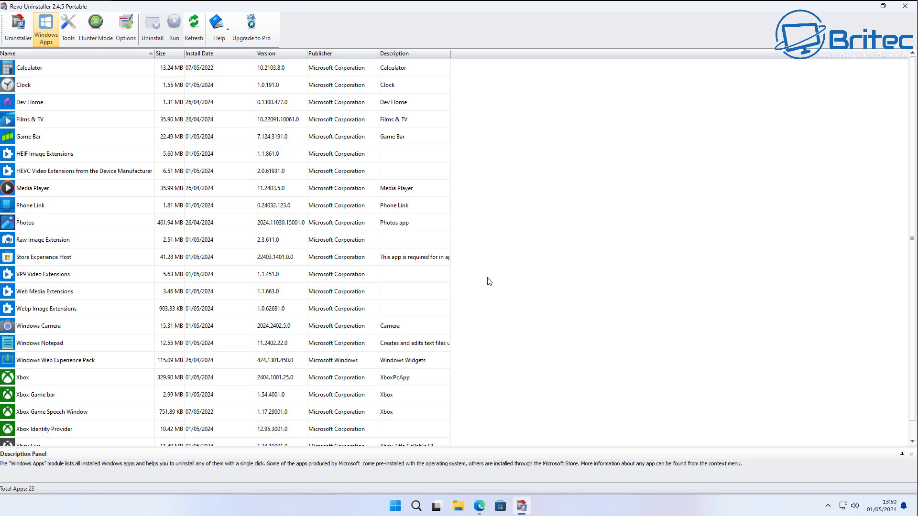
# Uninstall Phone Link and delete all its leftover registry items
pyautogui.click(35, 210)
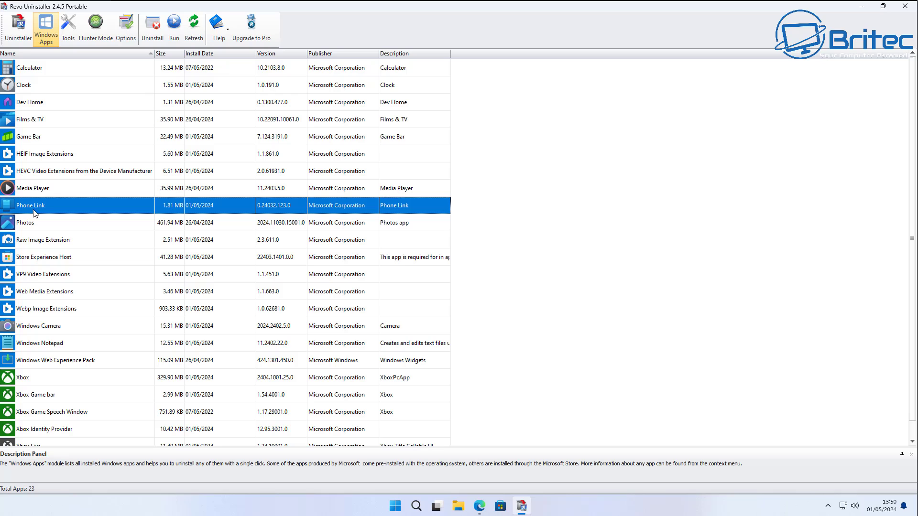
pyautogui.click(156, 29)
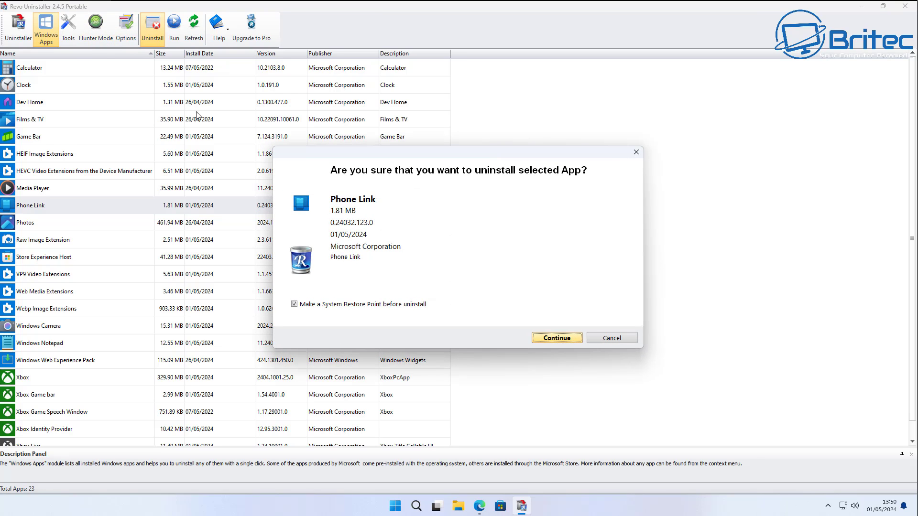
pyautogui.click(554, 340)
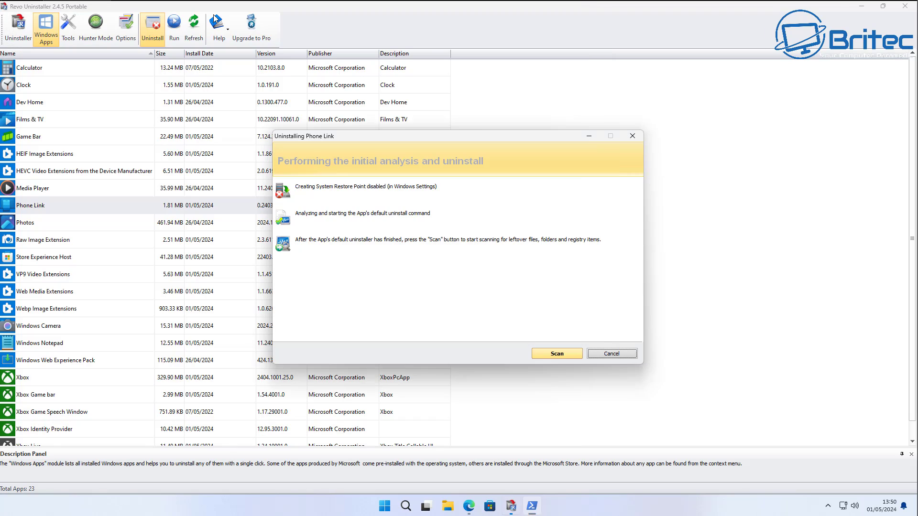
pyautogui.click(557, 354)
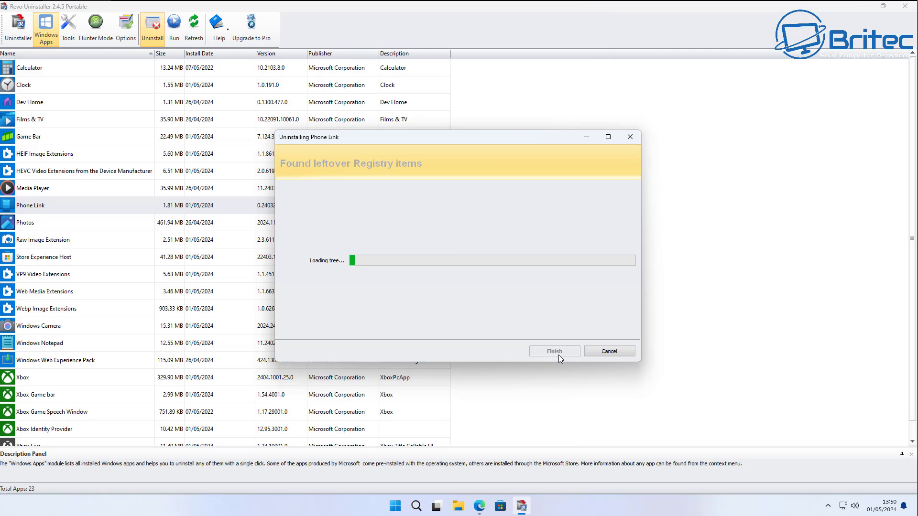
pyautogui.click(294, 184)
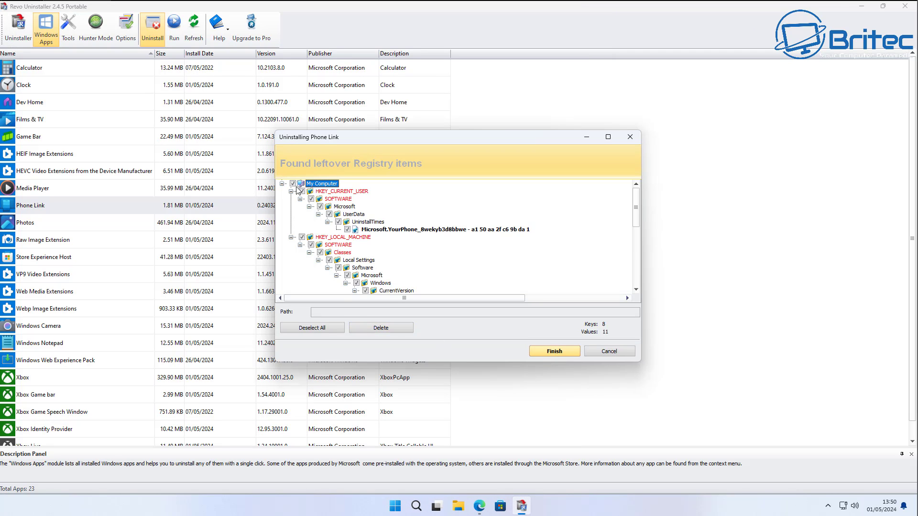
pyautogui.click(373, 328)
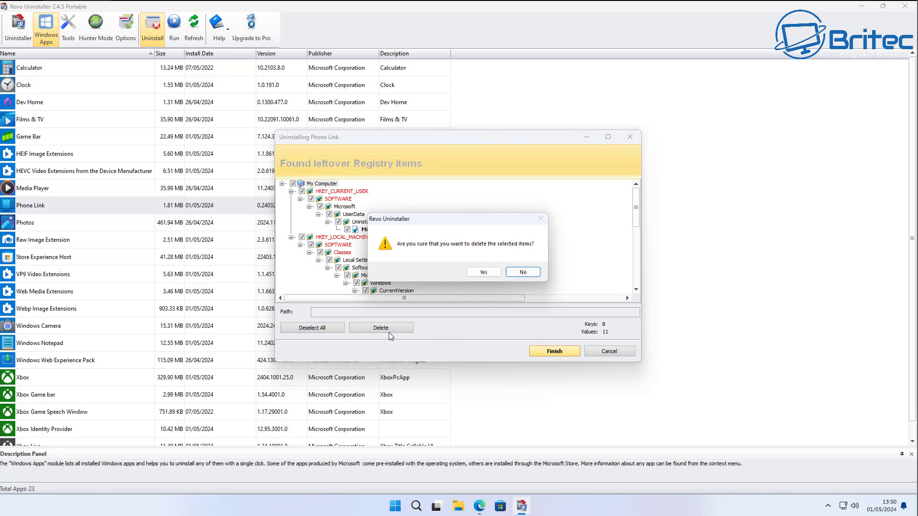
pyautogui.click(483, 275)
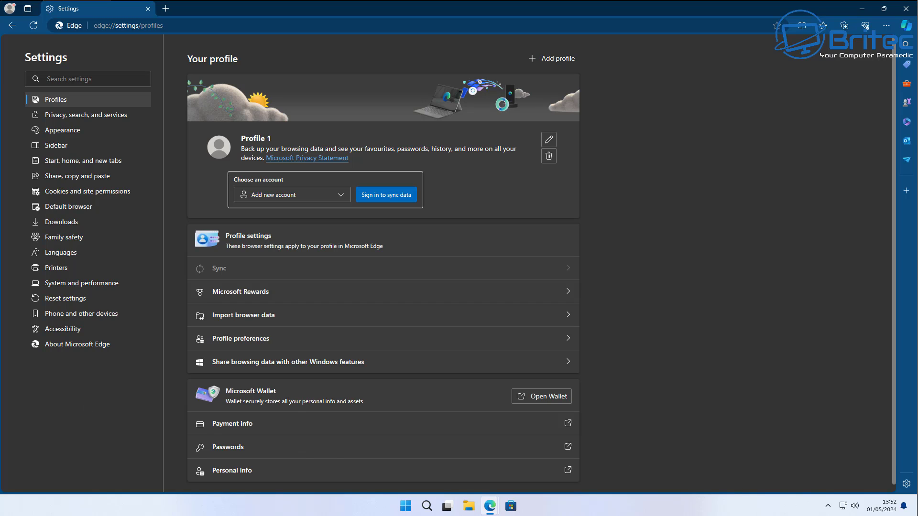
# Turn off Always show sidebar and sidebar app notifications in Edge, then open a new tab
pyautogui.click(66, 148)
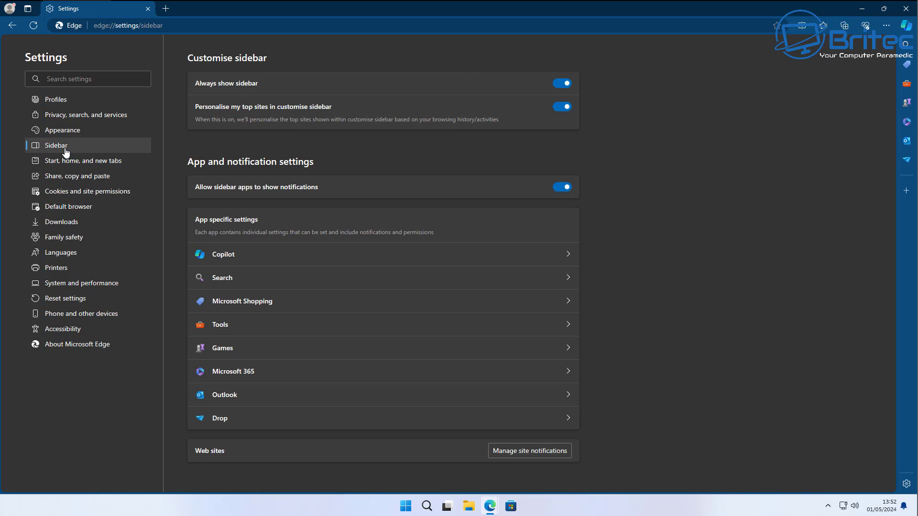
pyautogui.click(563, 85)
pyautogui.click(563, 85)
pyautogui.click(563, 86)
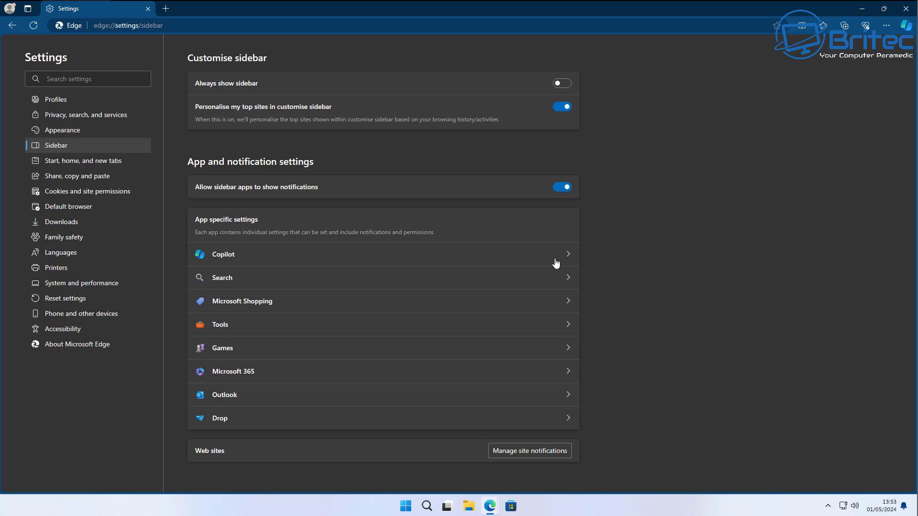
pyautogui.click(565, 188)
pyautogui.hotkey('ctrl', 't')
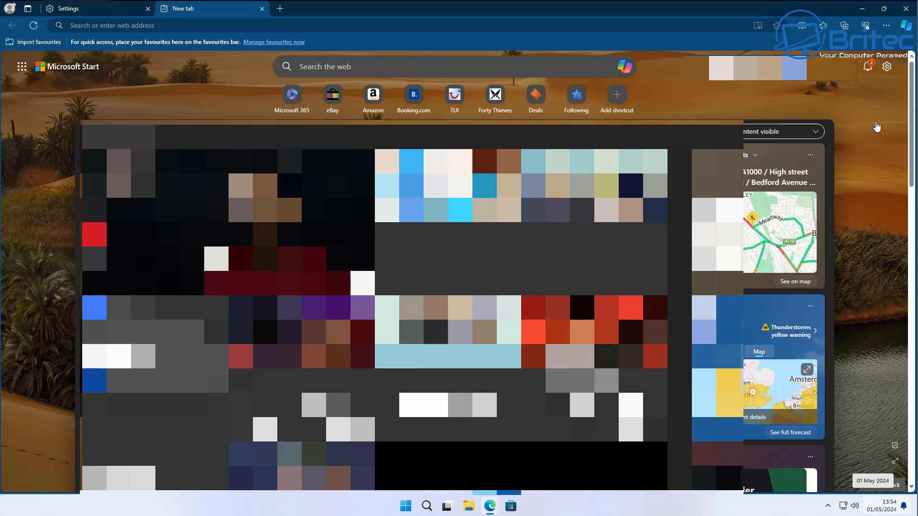
# Switch off Content, promoted links, Background and weather on Edge's new tab page
pyautogui.click(887, 67)
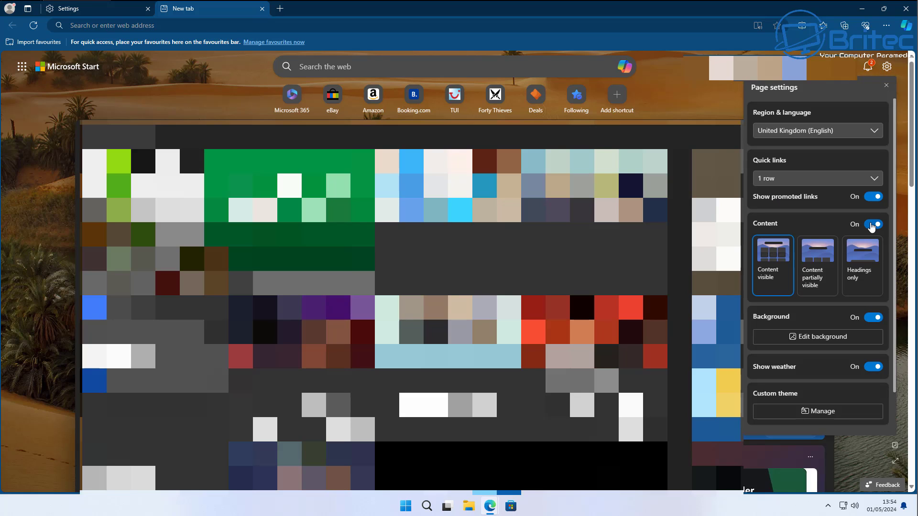
pyautogui.click(871, 225)
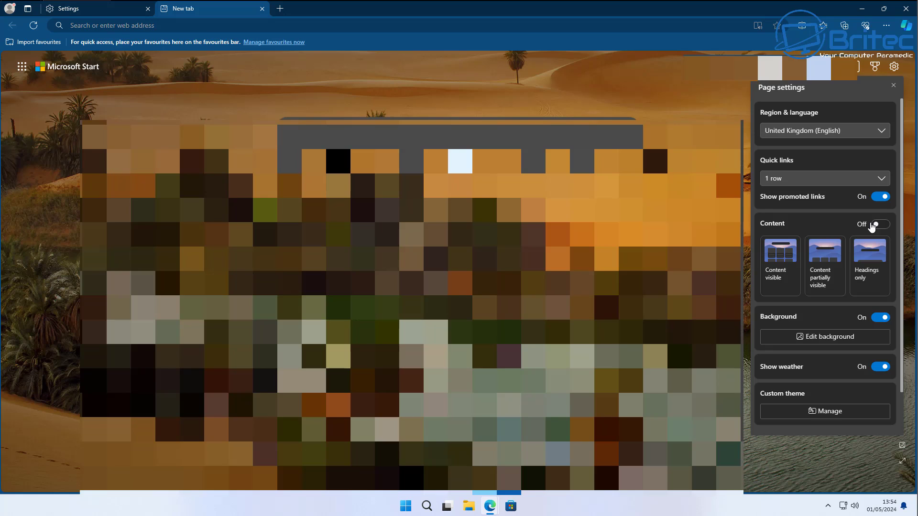
pyautogui.click(880, 198)
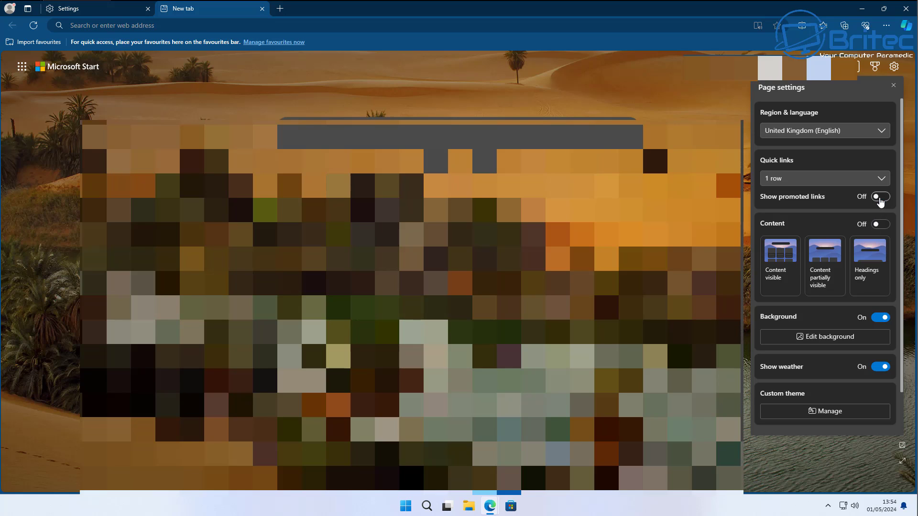
pyautogui.click(879, 319)
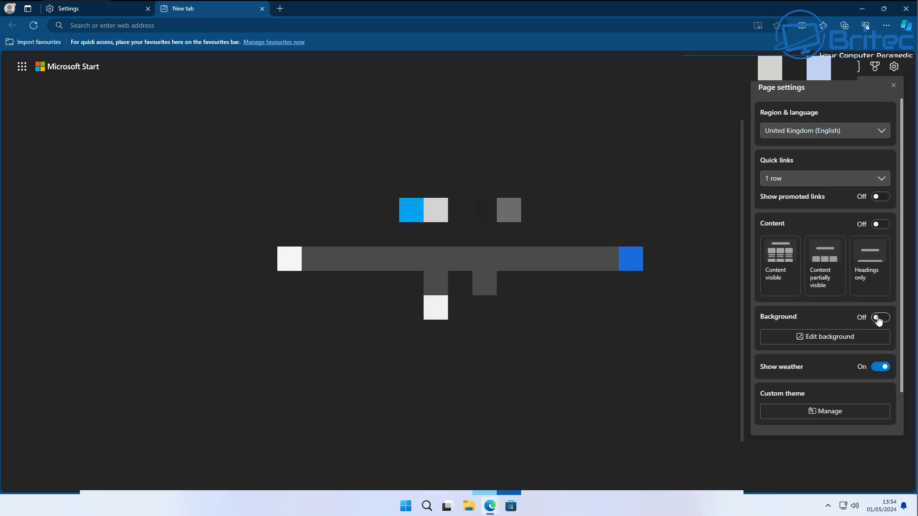
pyautogui.click(879, 319)
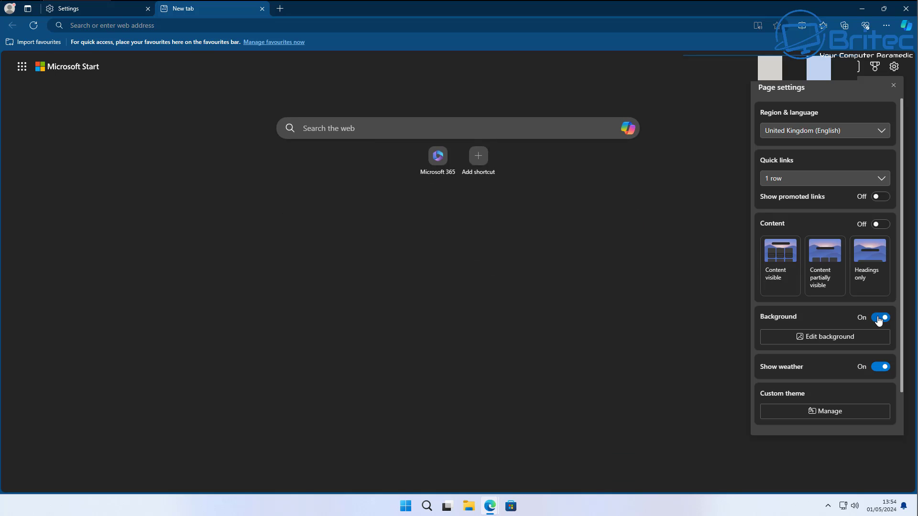
pyautogui.click(879, 319)
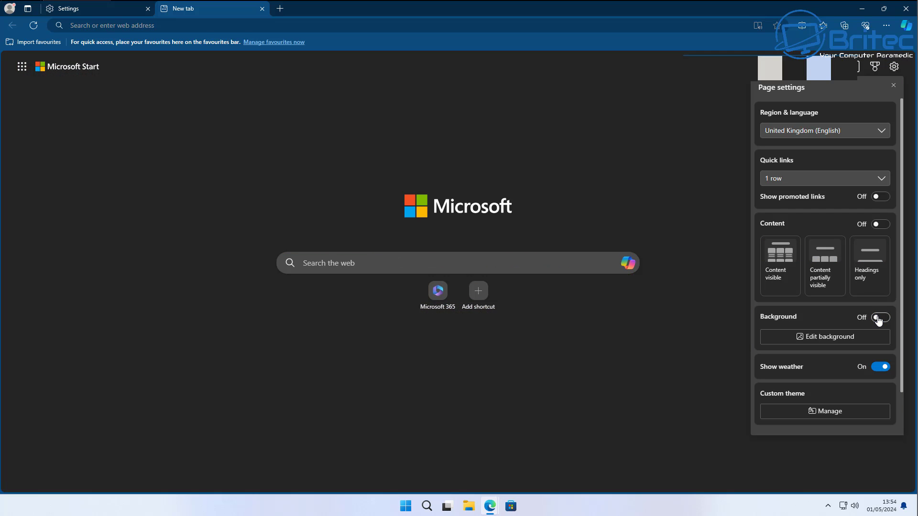
pyautogui.click(882, 368)
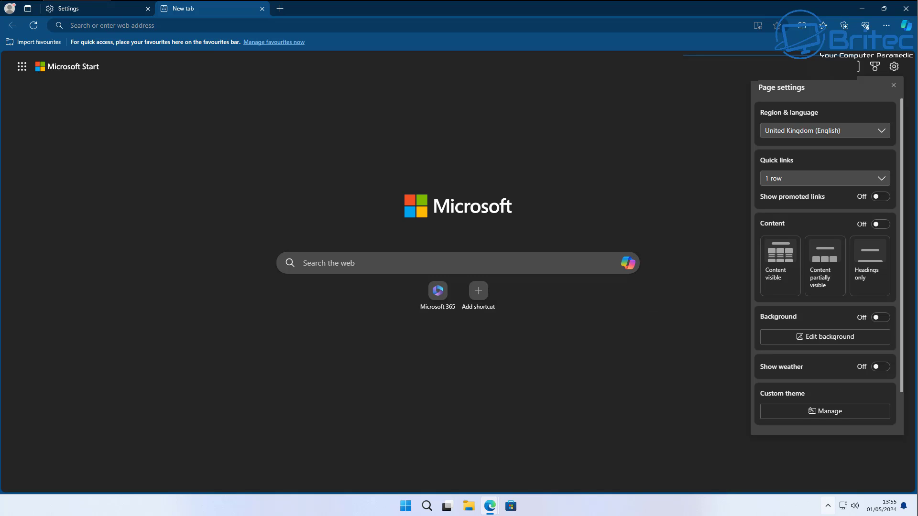
pyautogui.click(701, 299)
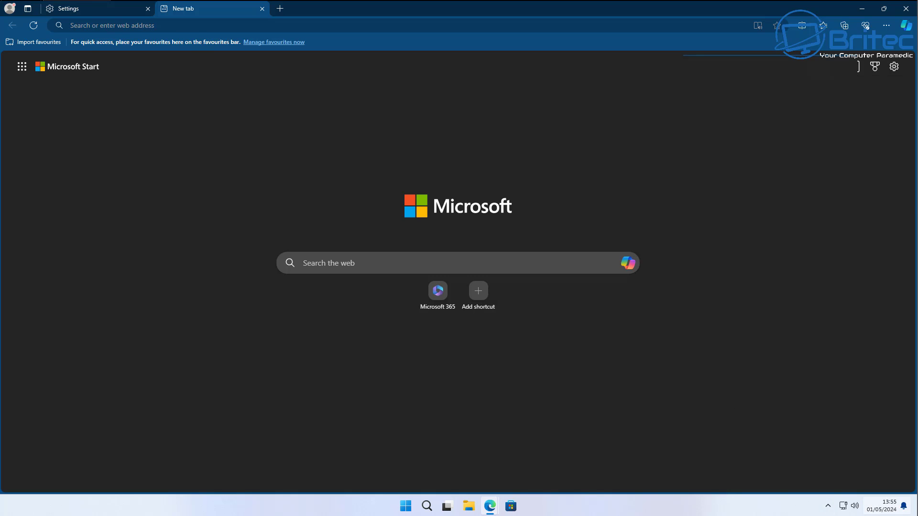
# Set Edge tracking prevention to Strict in Privacy, search, and services
pyautogui.click(82, 15)
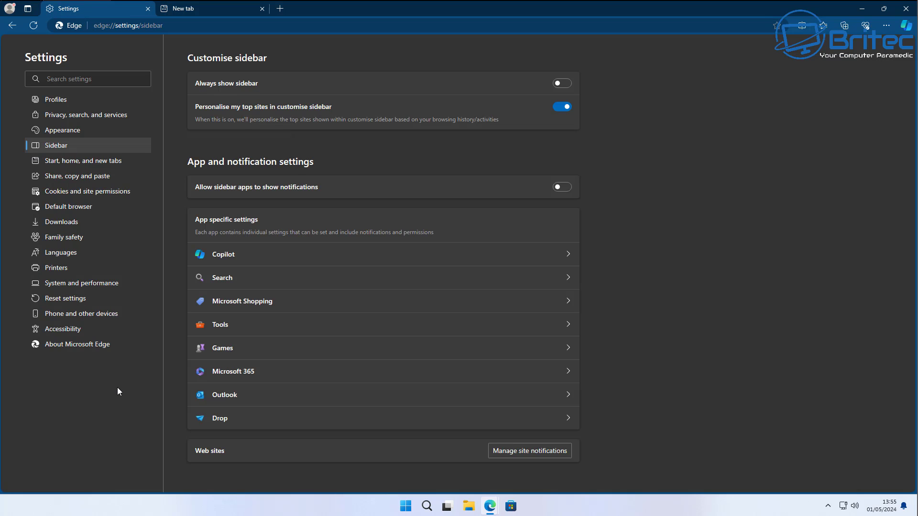
pyautogui.click(89, 115)
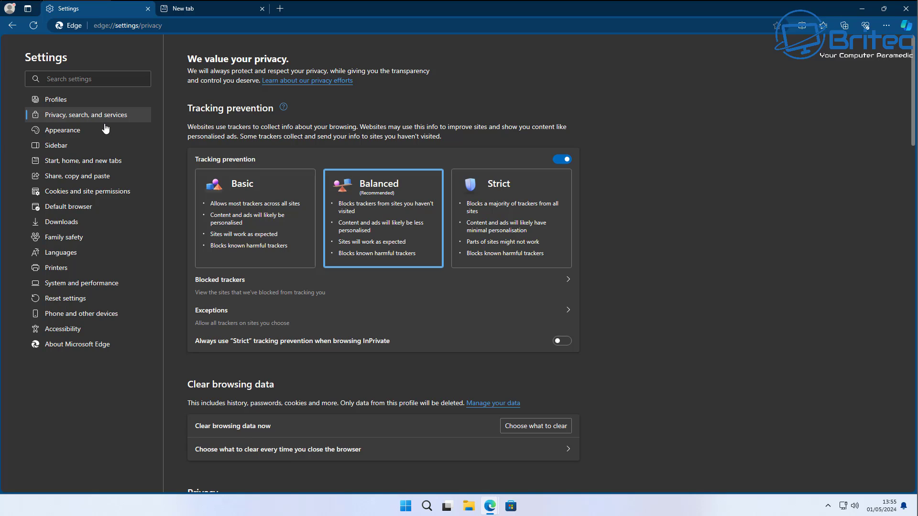
pyautogui.click(496, 218)
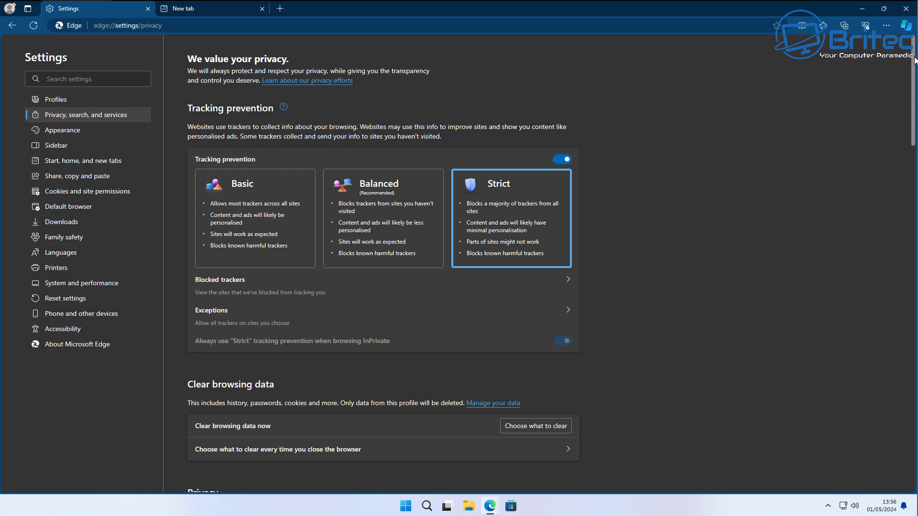
# Turn off Shopping in Microsoft Edge under Services
pyautogui.moveTo(915, 59); pyautogui.dragTo(916, 285)
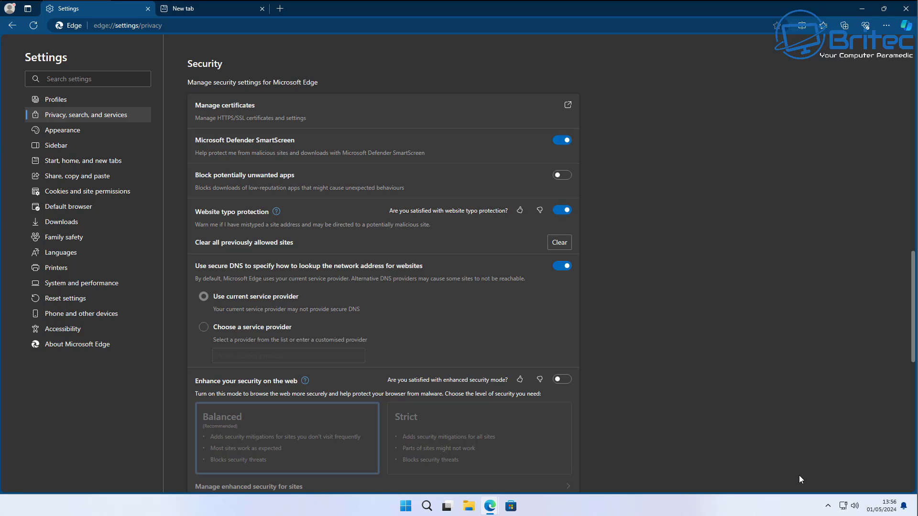
pyautogui.scroll(-3, 767, 385)
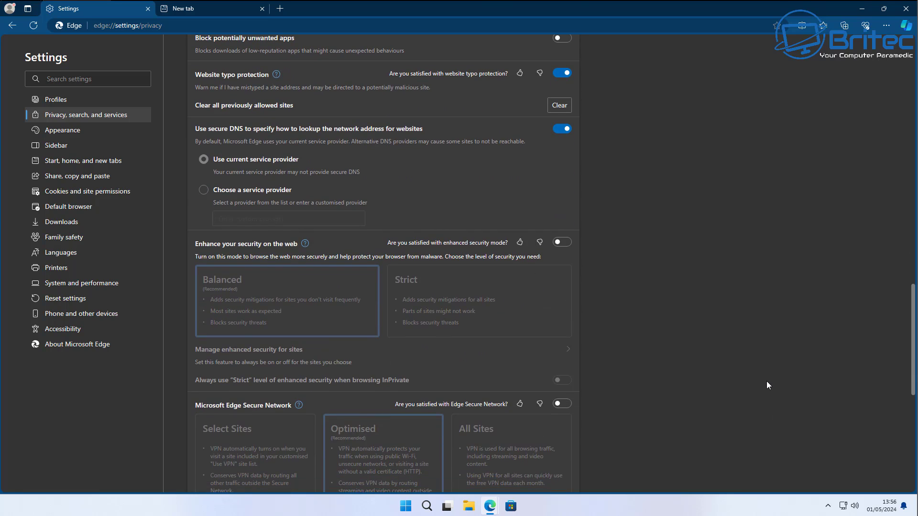
pyautogui.scroll(-4, 760, 389)
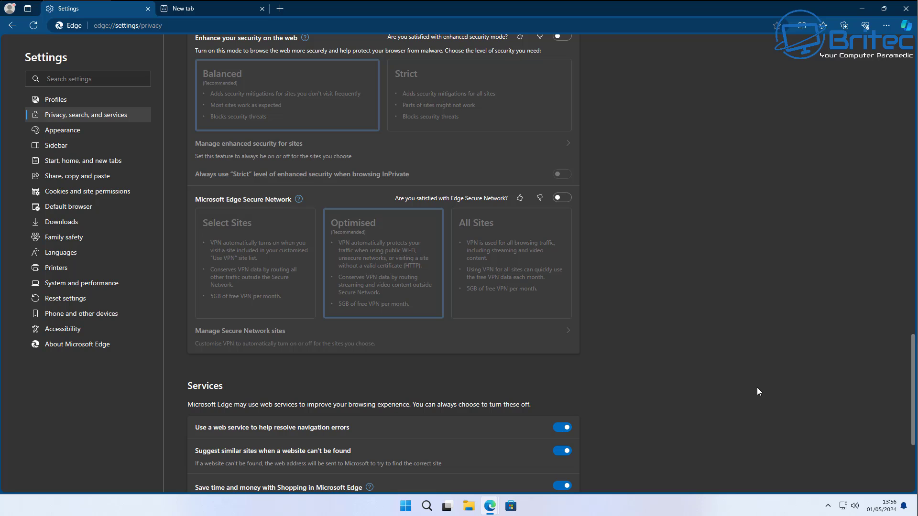
pyautogui.scroll(-3, 757, 388)
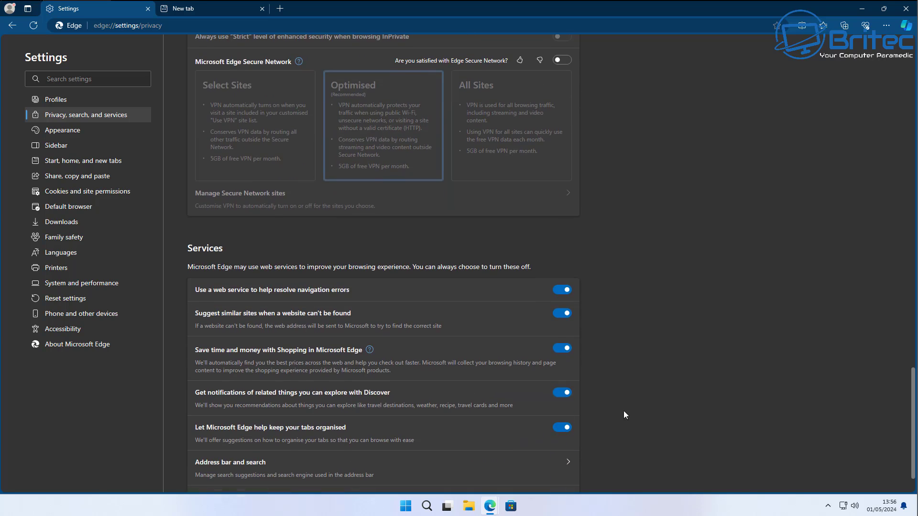
pyautogui.scroll(-2, 498, 344)
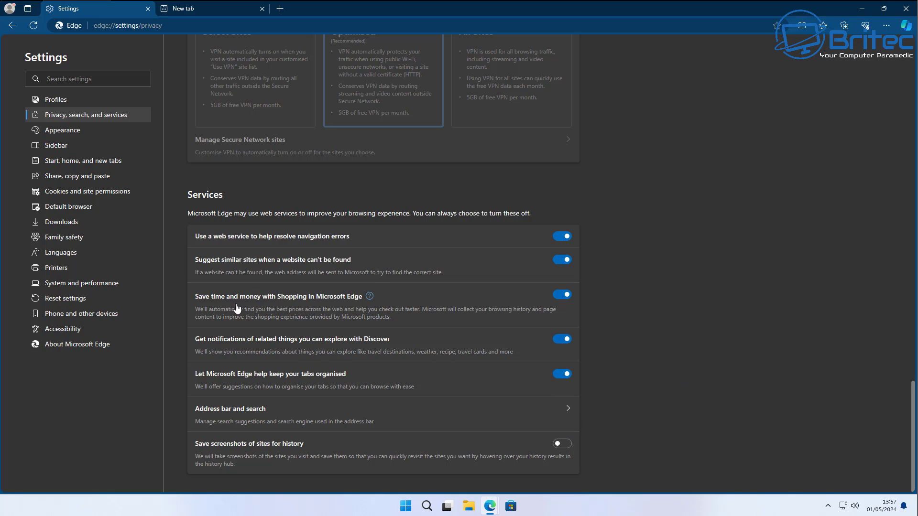
pyautogui.click(563, 295)
pyautogui.scroll(10, 690, 321)
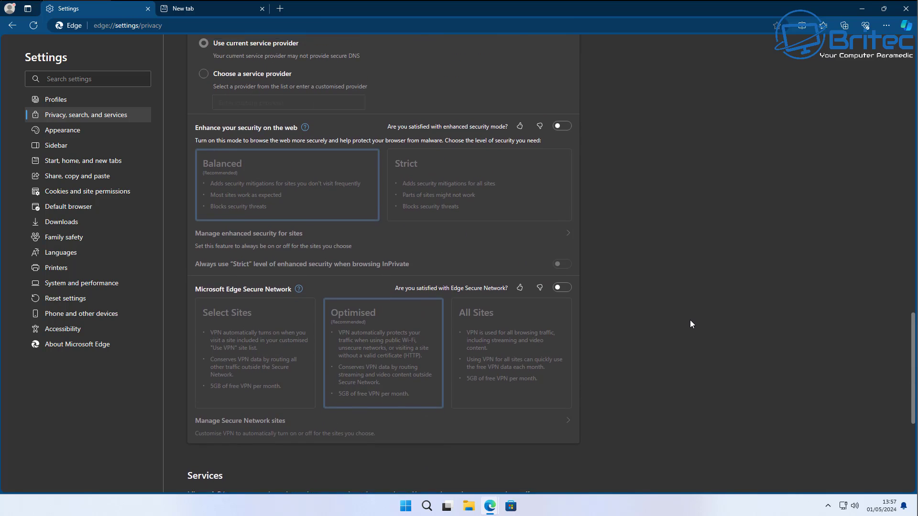
pyautogui.scroll(12, 682, 332)
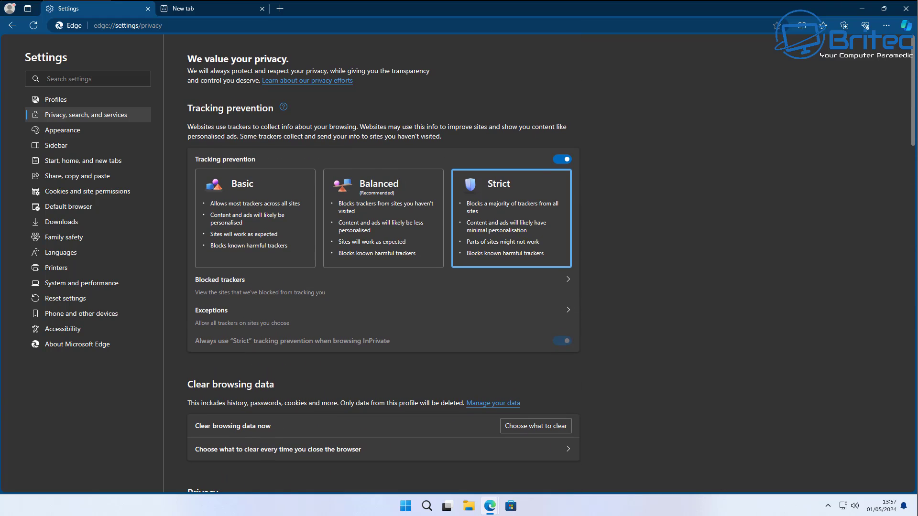
# Close Edge and turn off the custom inking and typing dictionary in Windows Privacy & security
pyautogui.click(908, 9)
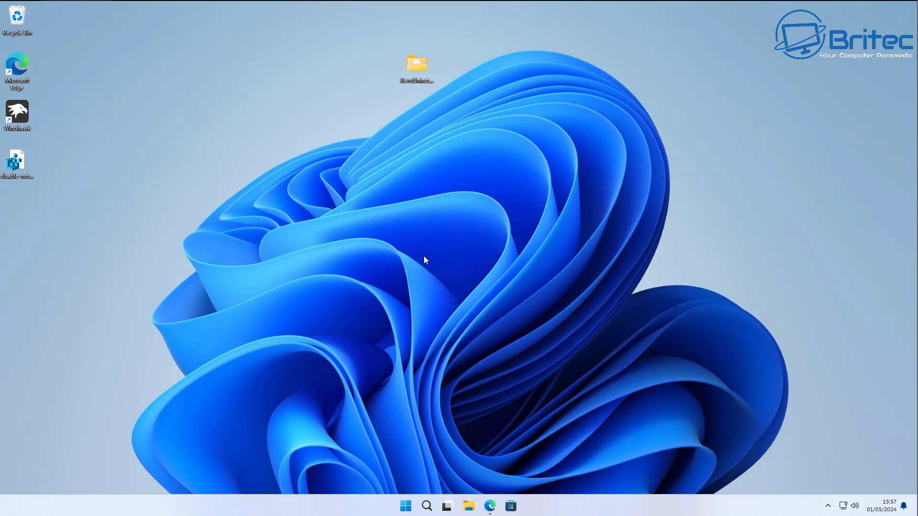
pyautogui.click(406, 506)
pyautogui.click(481, 227)
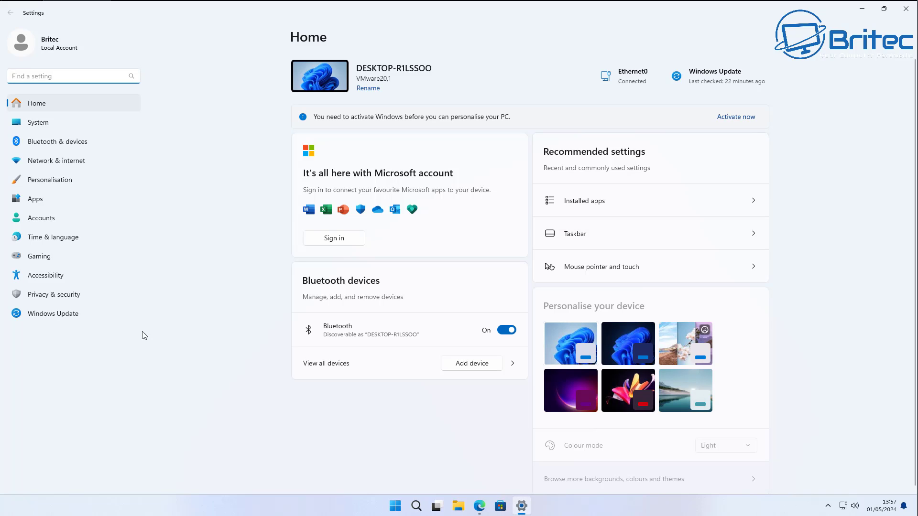
pyautogui.click(38, 294)
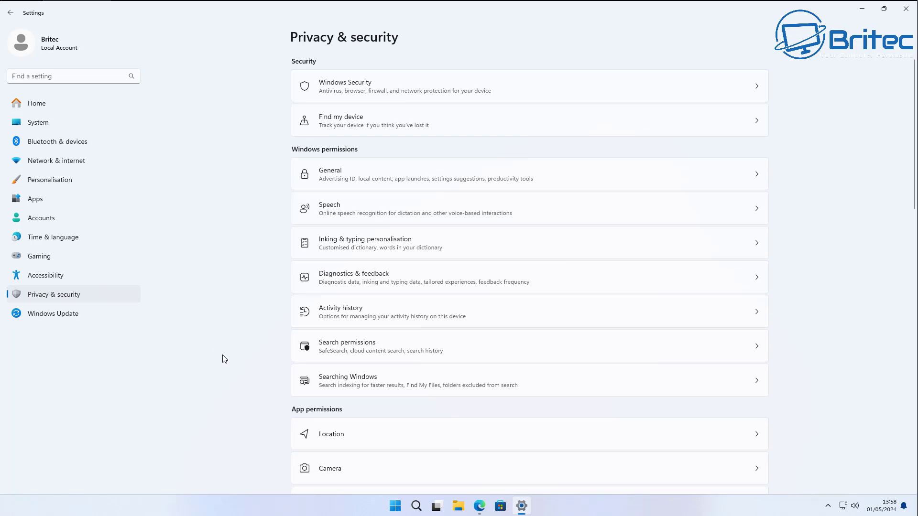
pyautogui.click(448, 239)
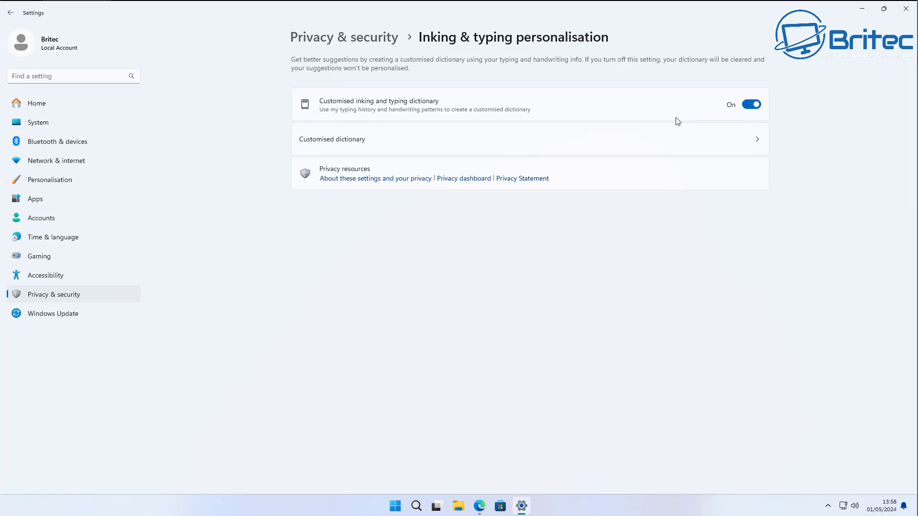
pyautogui.click(751, 104)
# Review the Speech and Location privacy settings, leaving location override on
pyautogui.click(10, 12)
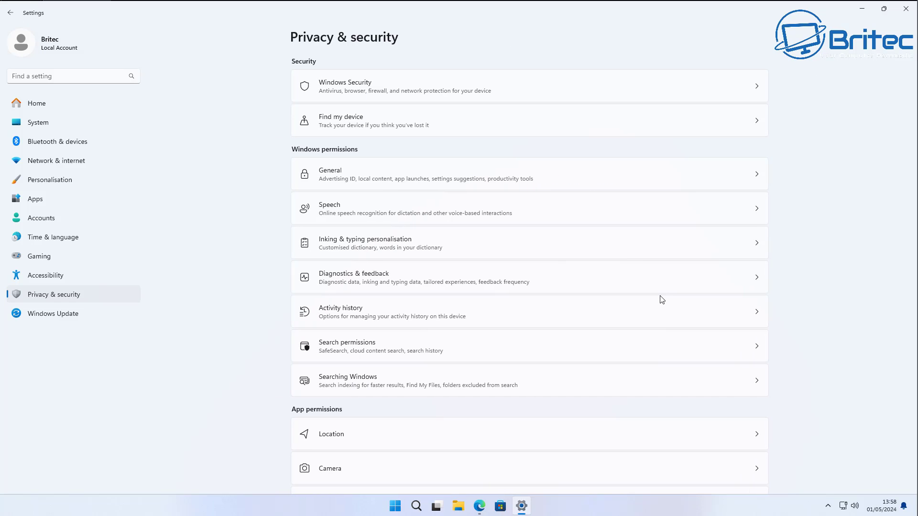
pyautogui.click(521, 210)
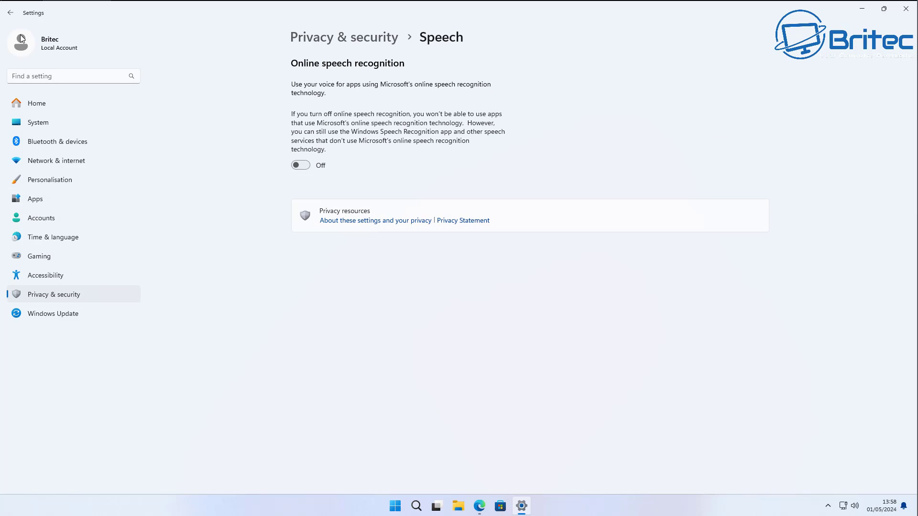
pyautogui.click(10, 13)
pyautogui.scroll(-4, 427, 459)
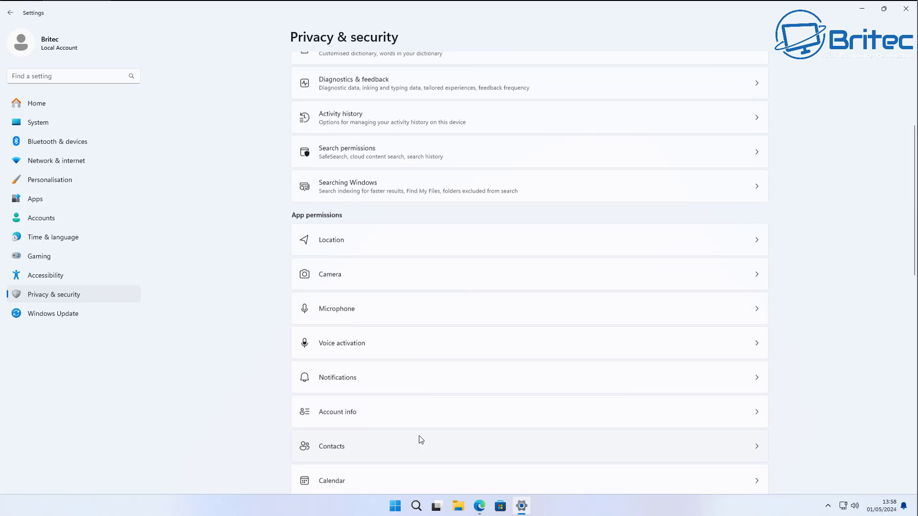
pyautogui.click(446, 241)
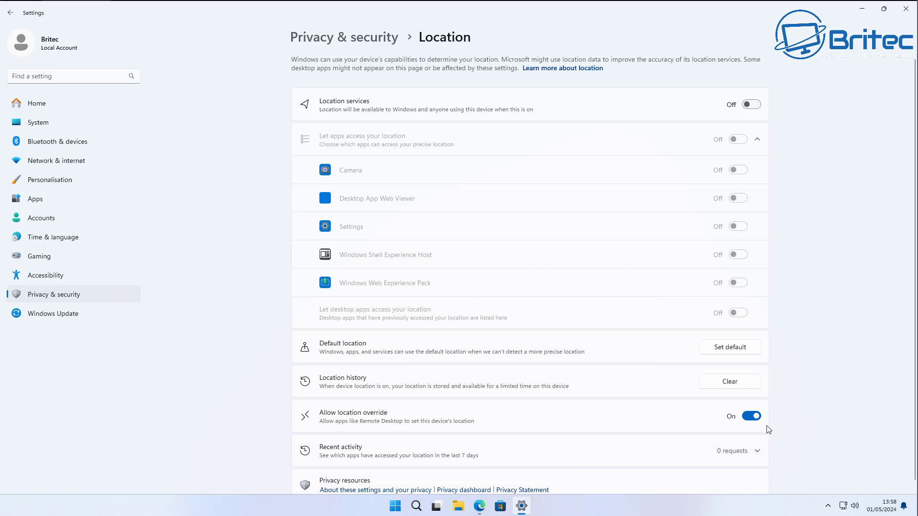
pyautogui.click(750, 417)
pyautogui.click(741, 418)
pyautogui.click(12, 16)
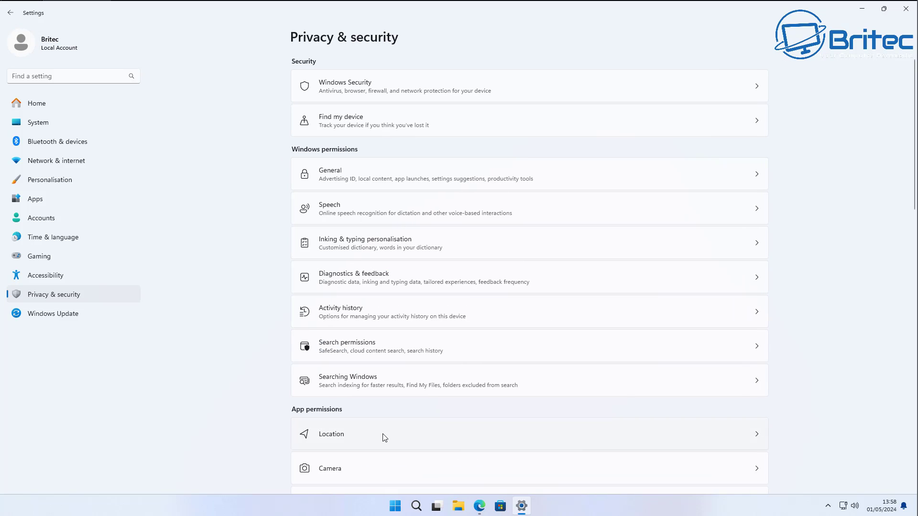
# Look over the rest of the Privacy & security list and close Settings
pyautogui.scroll(-6, 650, 412)
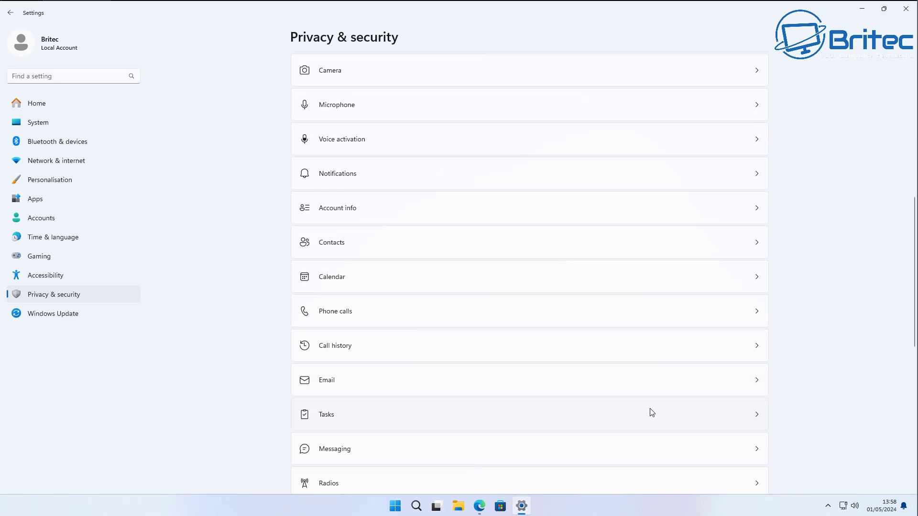
pyautogui.scroll(-5, 652, 412)
pyautogui.scroll(5, 643, 412)
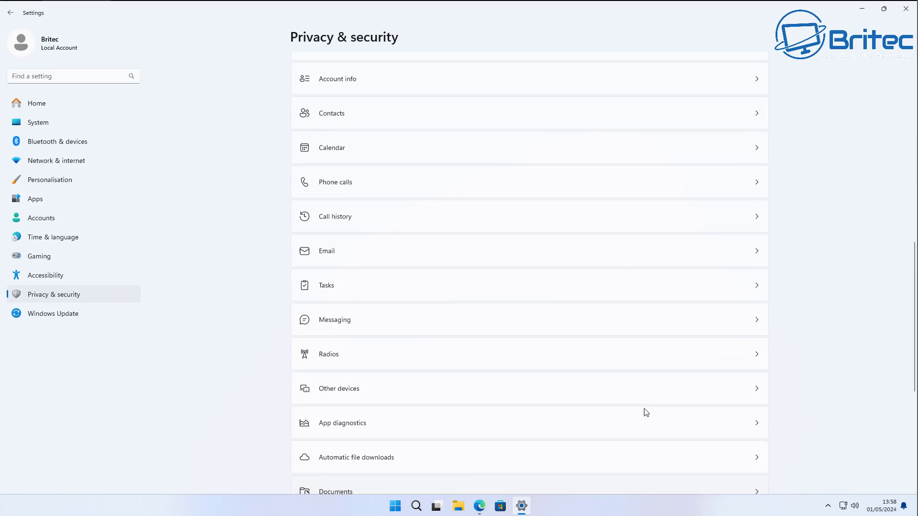
pyautogui.click(907, 18)
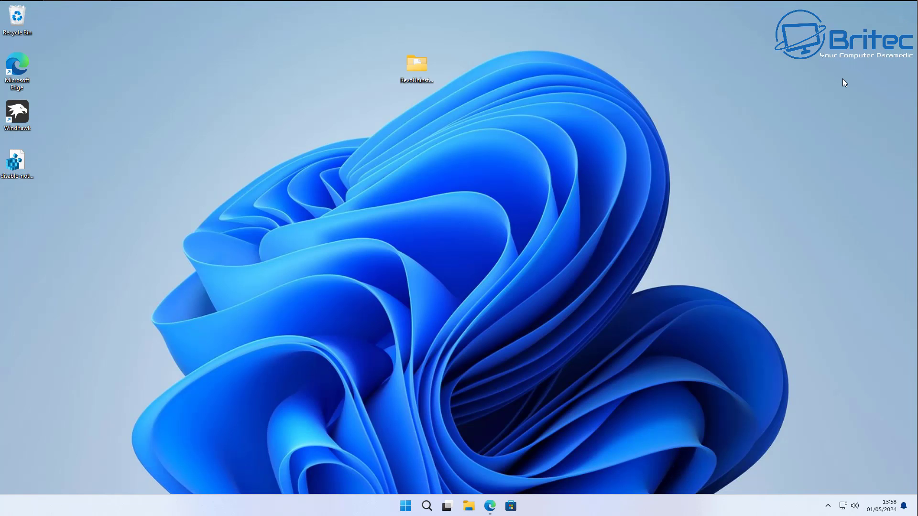